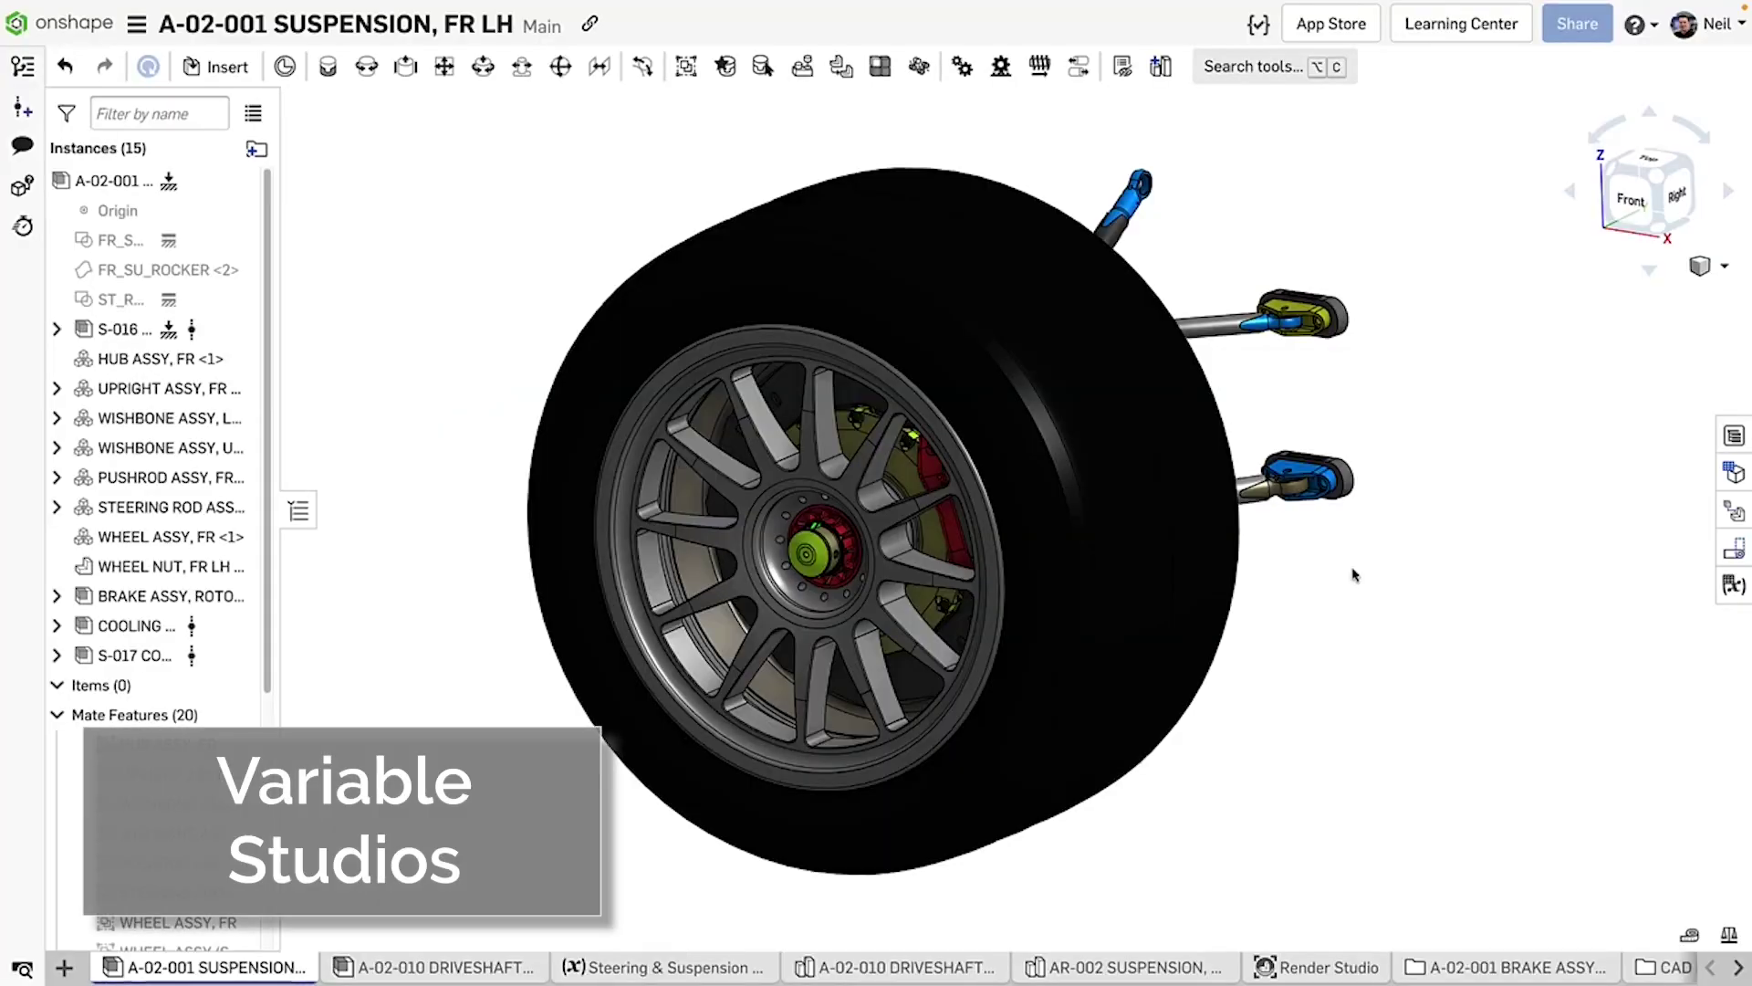
Isolate the COOLING and S-017 instances in the suspension assembly to inspect the cooling ductwork
right_click_drag(1354, 574, 904, 641)
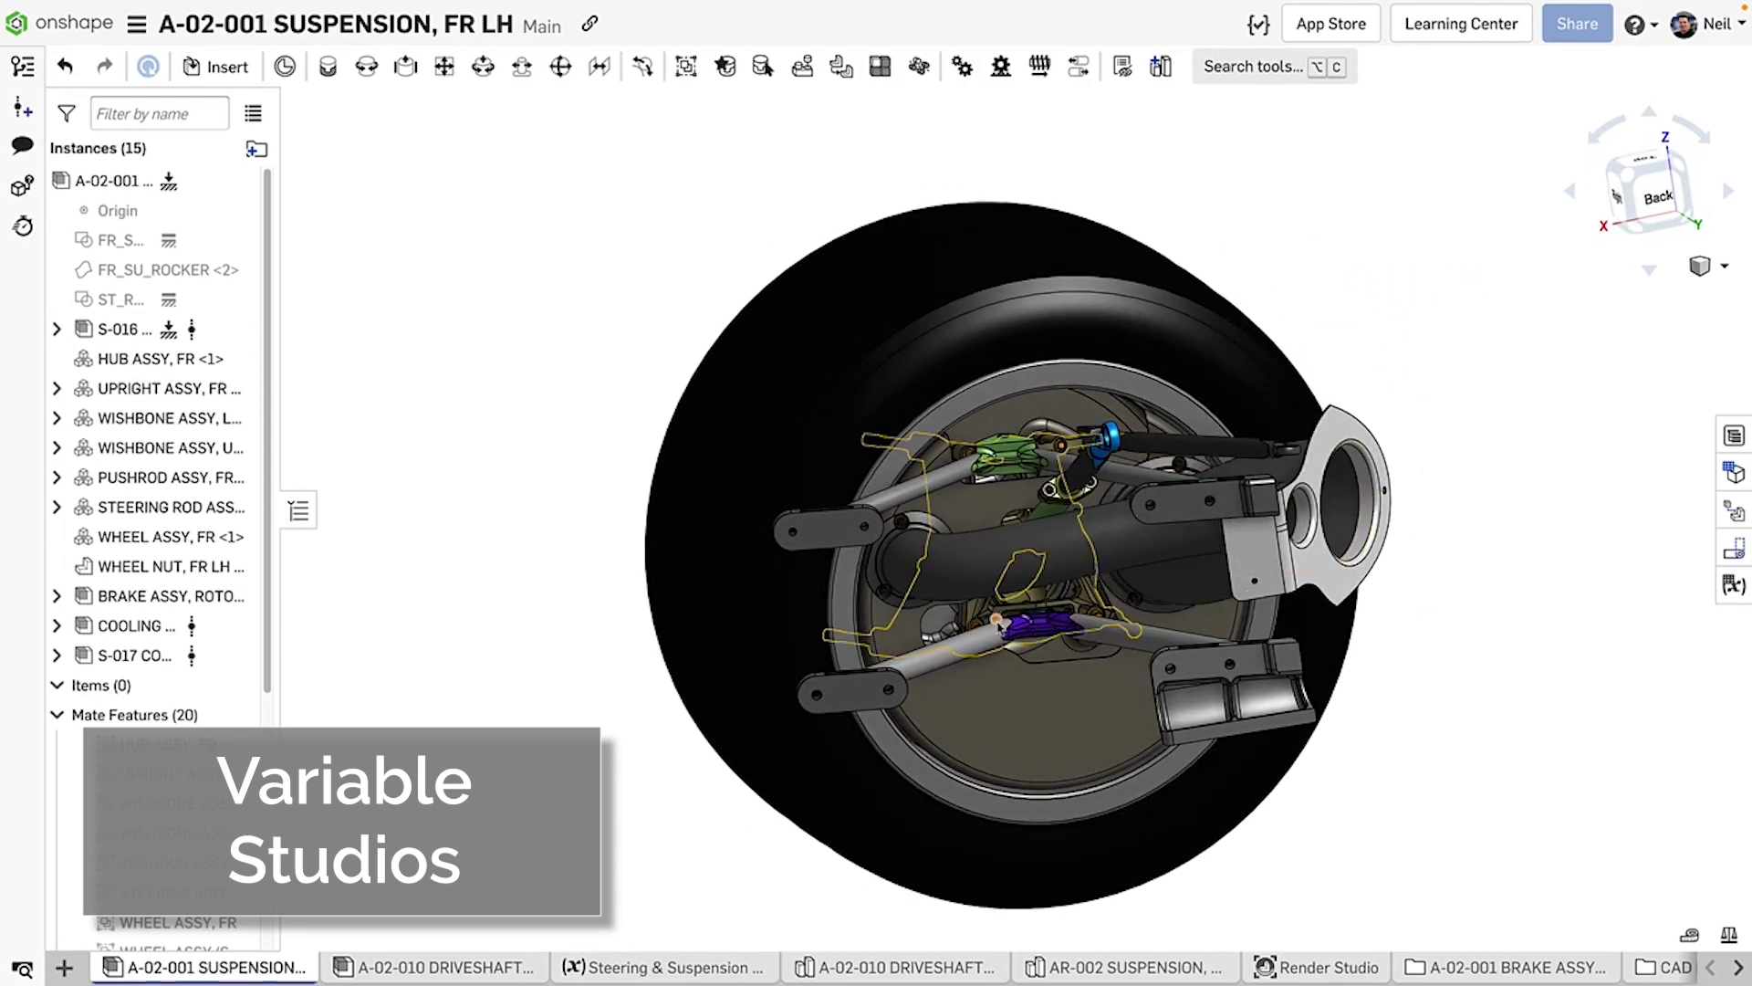
mouse_move(893, 645)
left_mouse_down()
mouse_move(904, 654)
mouse_move(856, 621)
mouse_move(909, 644)
left_mouse_up()
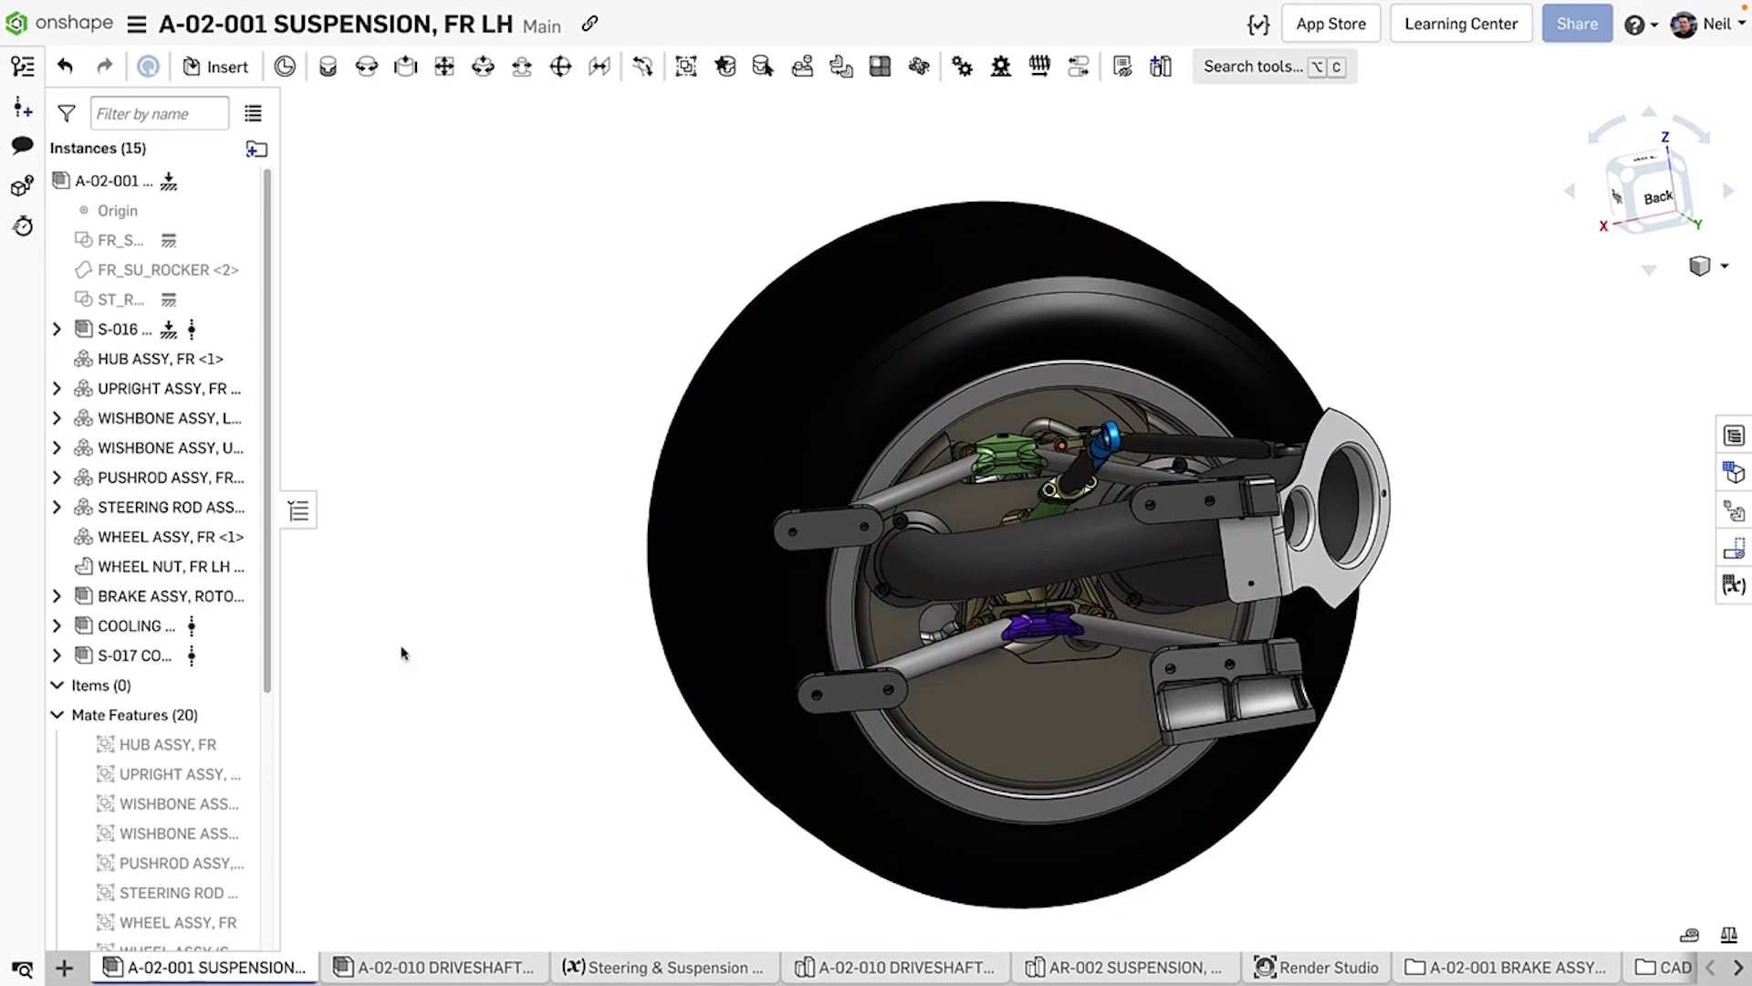
left_click(146, 627)
left_click(152, 658, "shift")
right_click(152, 657)
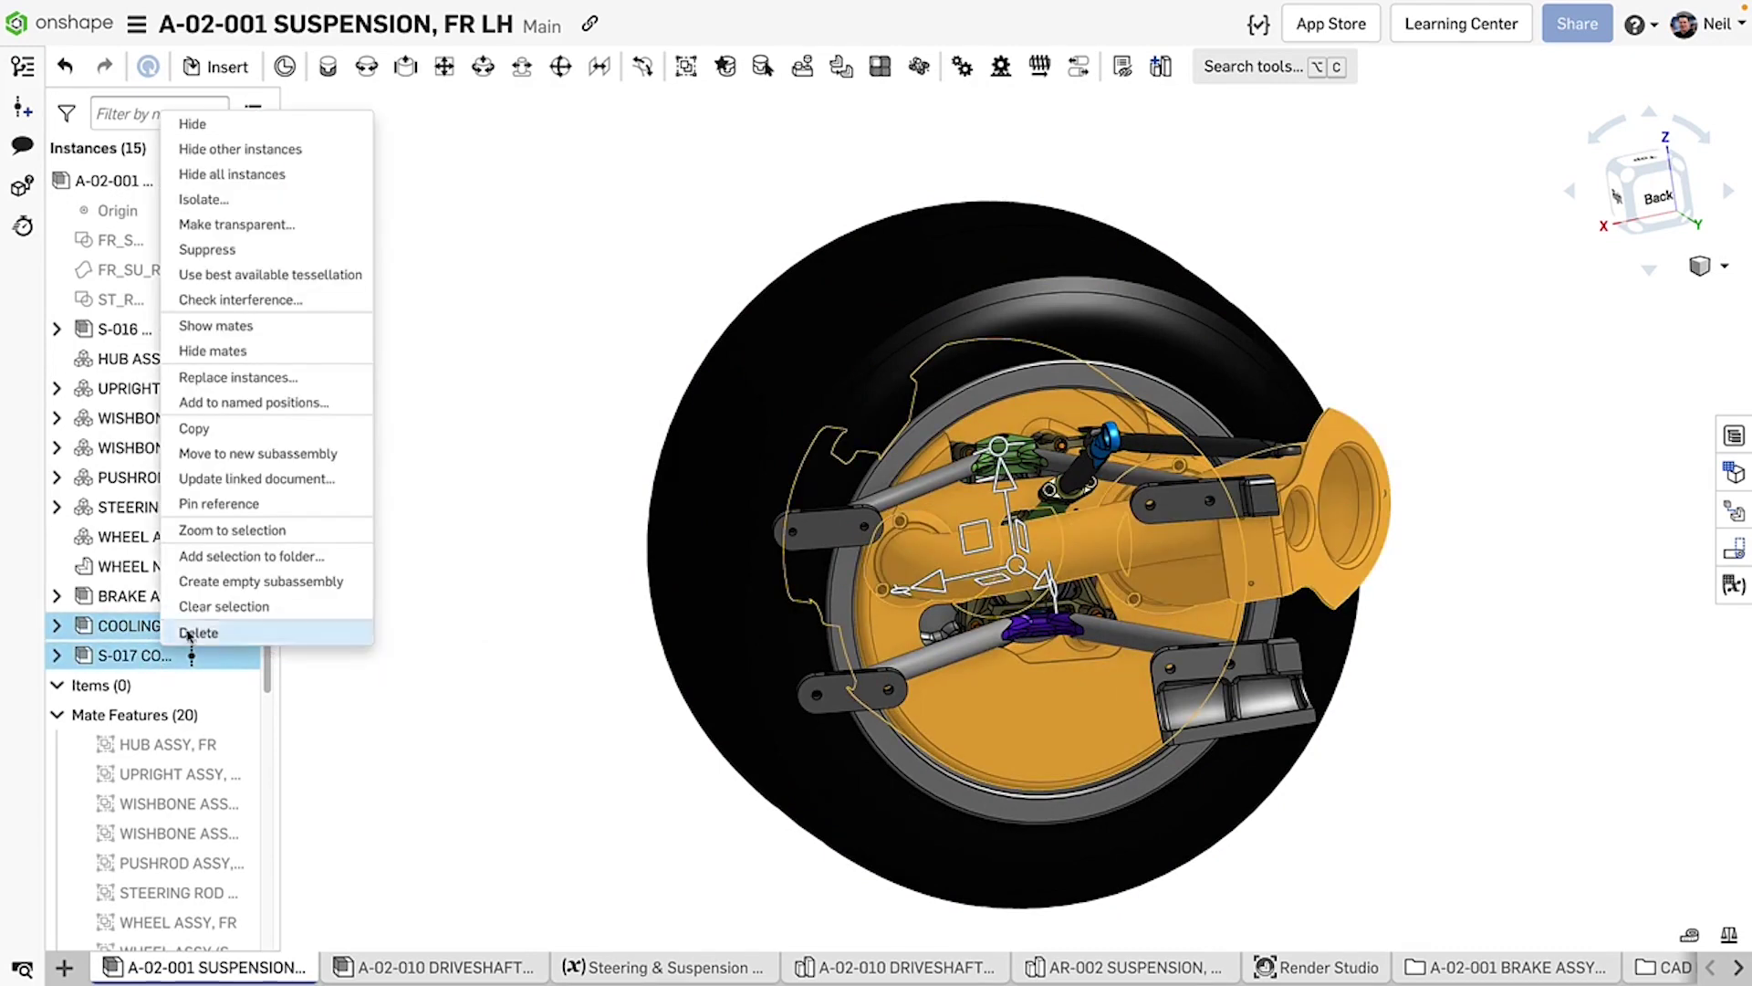
left_click(302, 201)
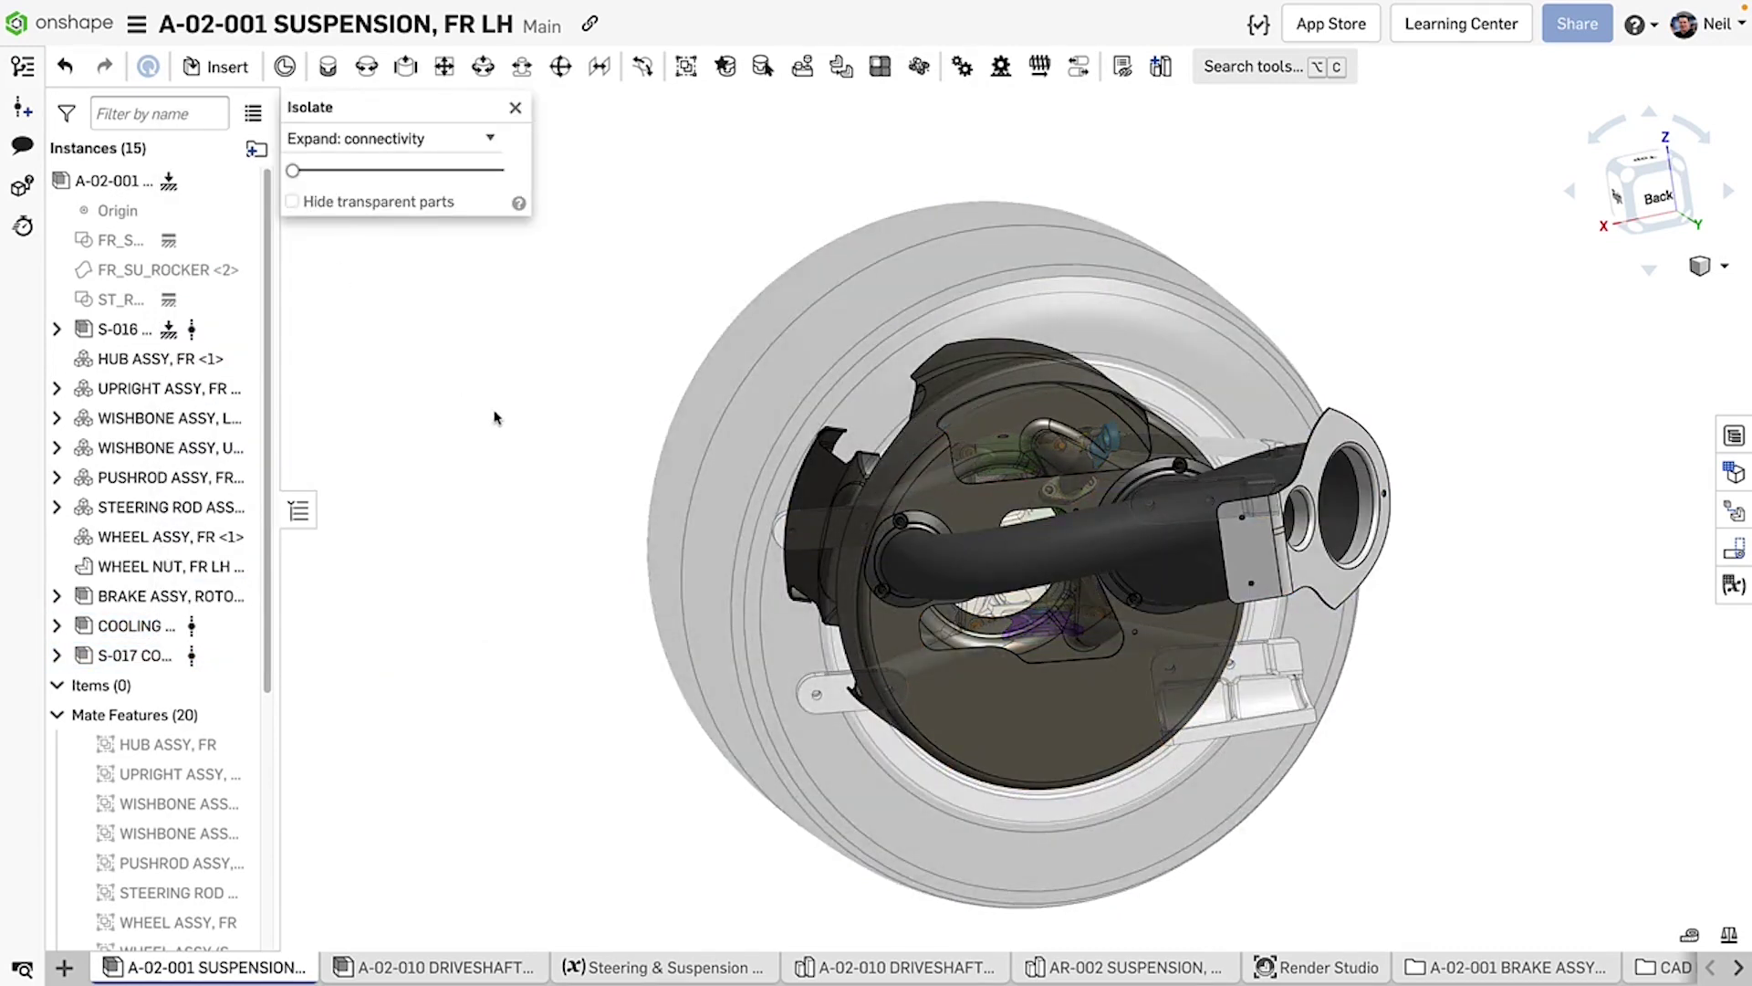
right_click_drag(494, 419, 511, 445)
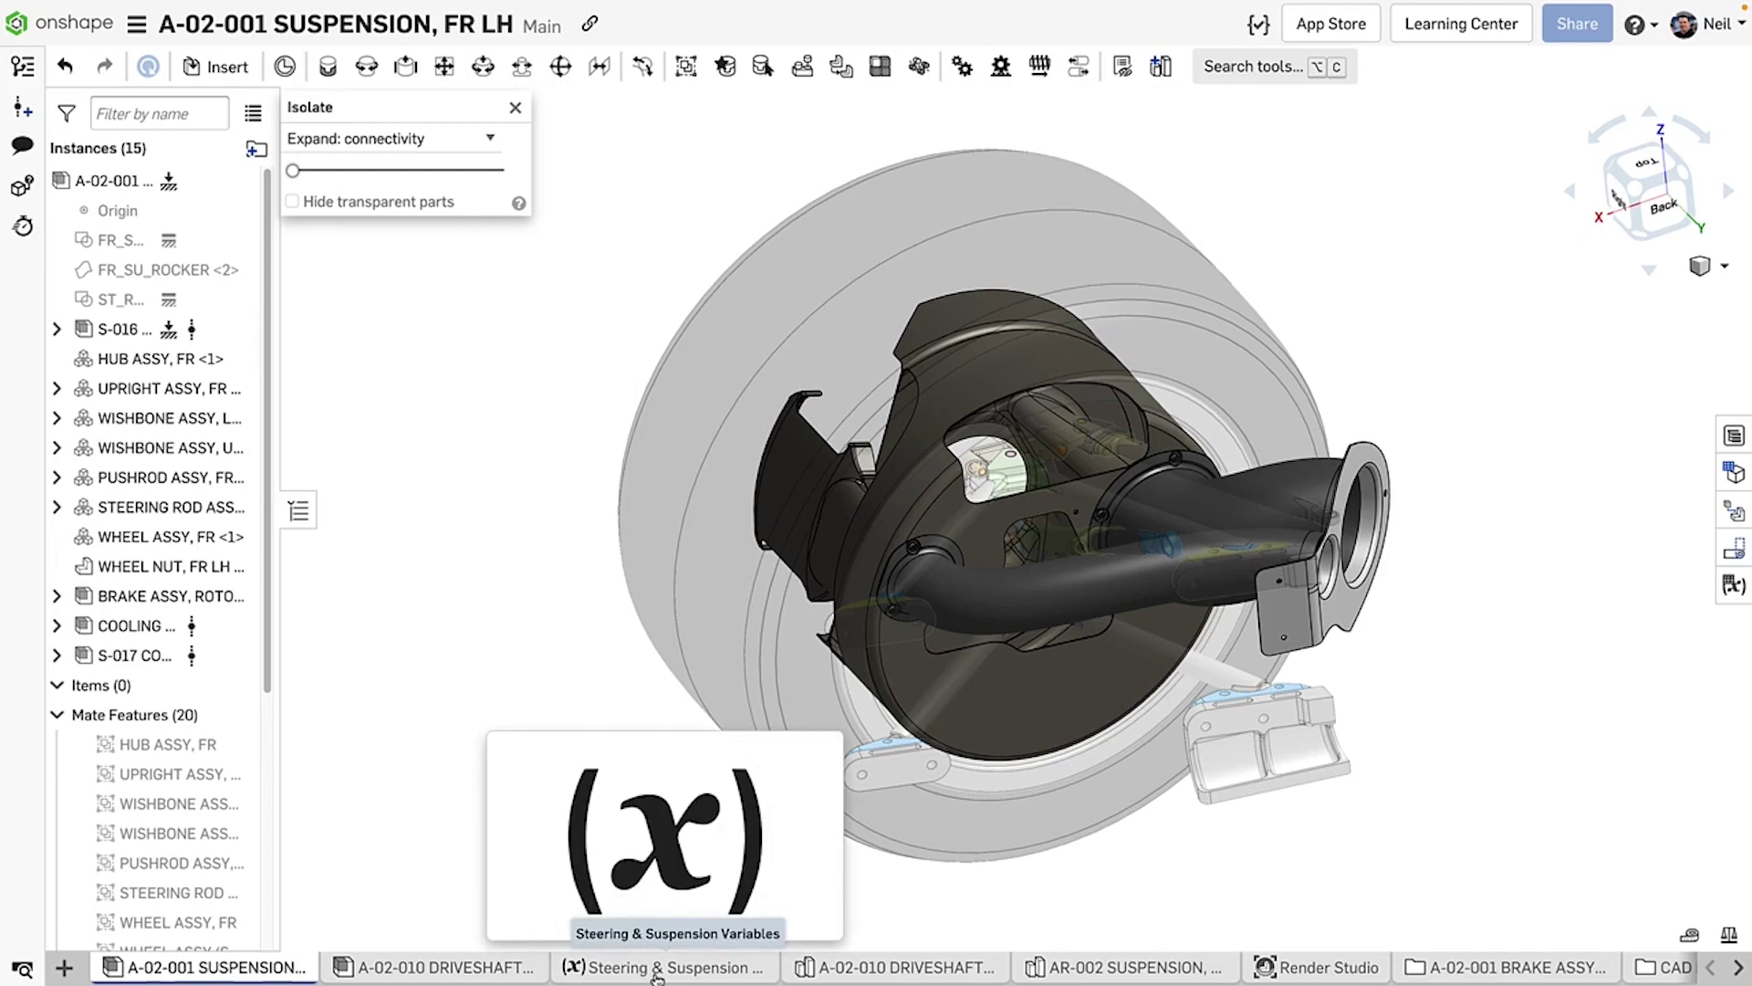
Open the Steering & Suspension Variables studio and read the help on inserting it into all Part Studios and Assemblies
left_click(657, 969)
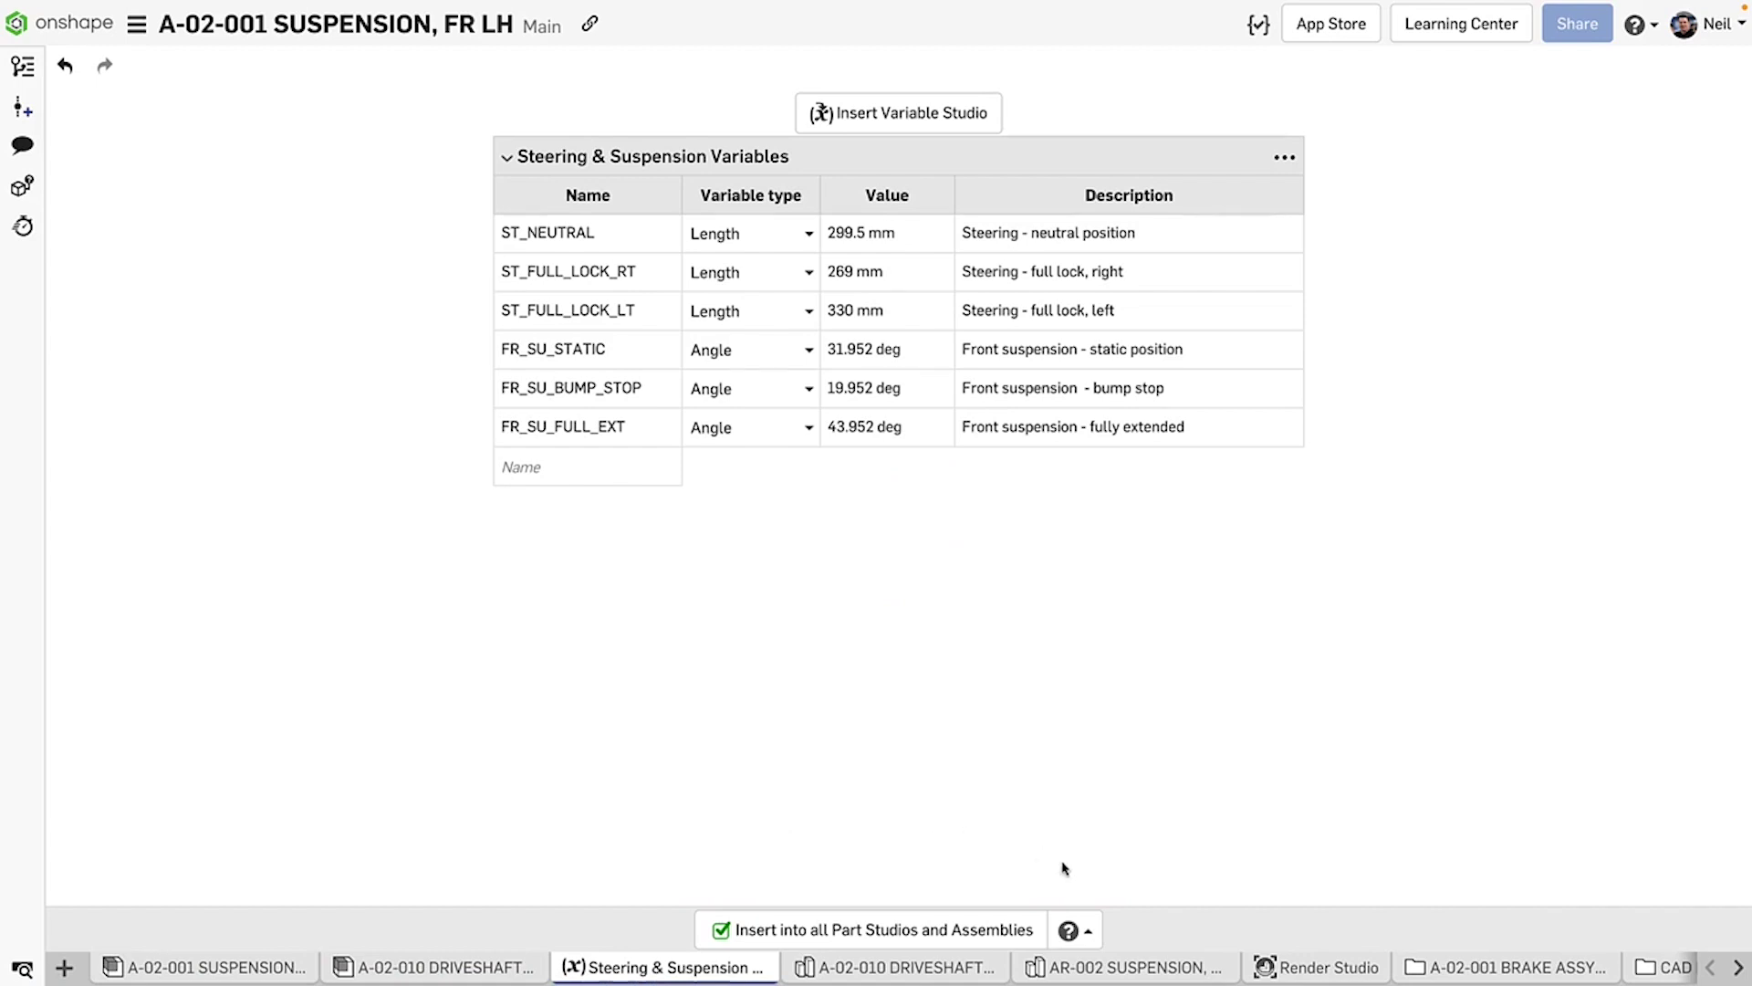
left_click(1086, 939)
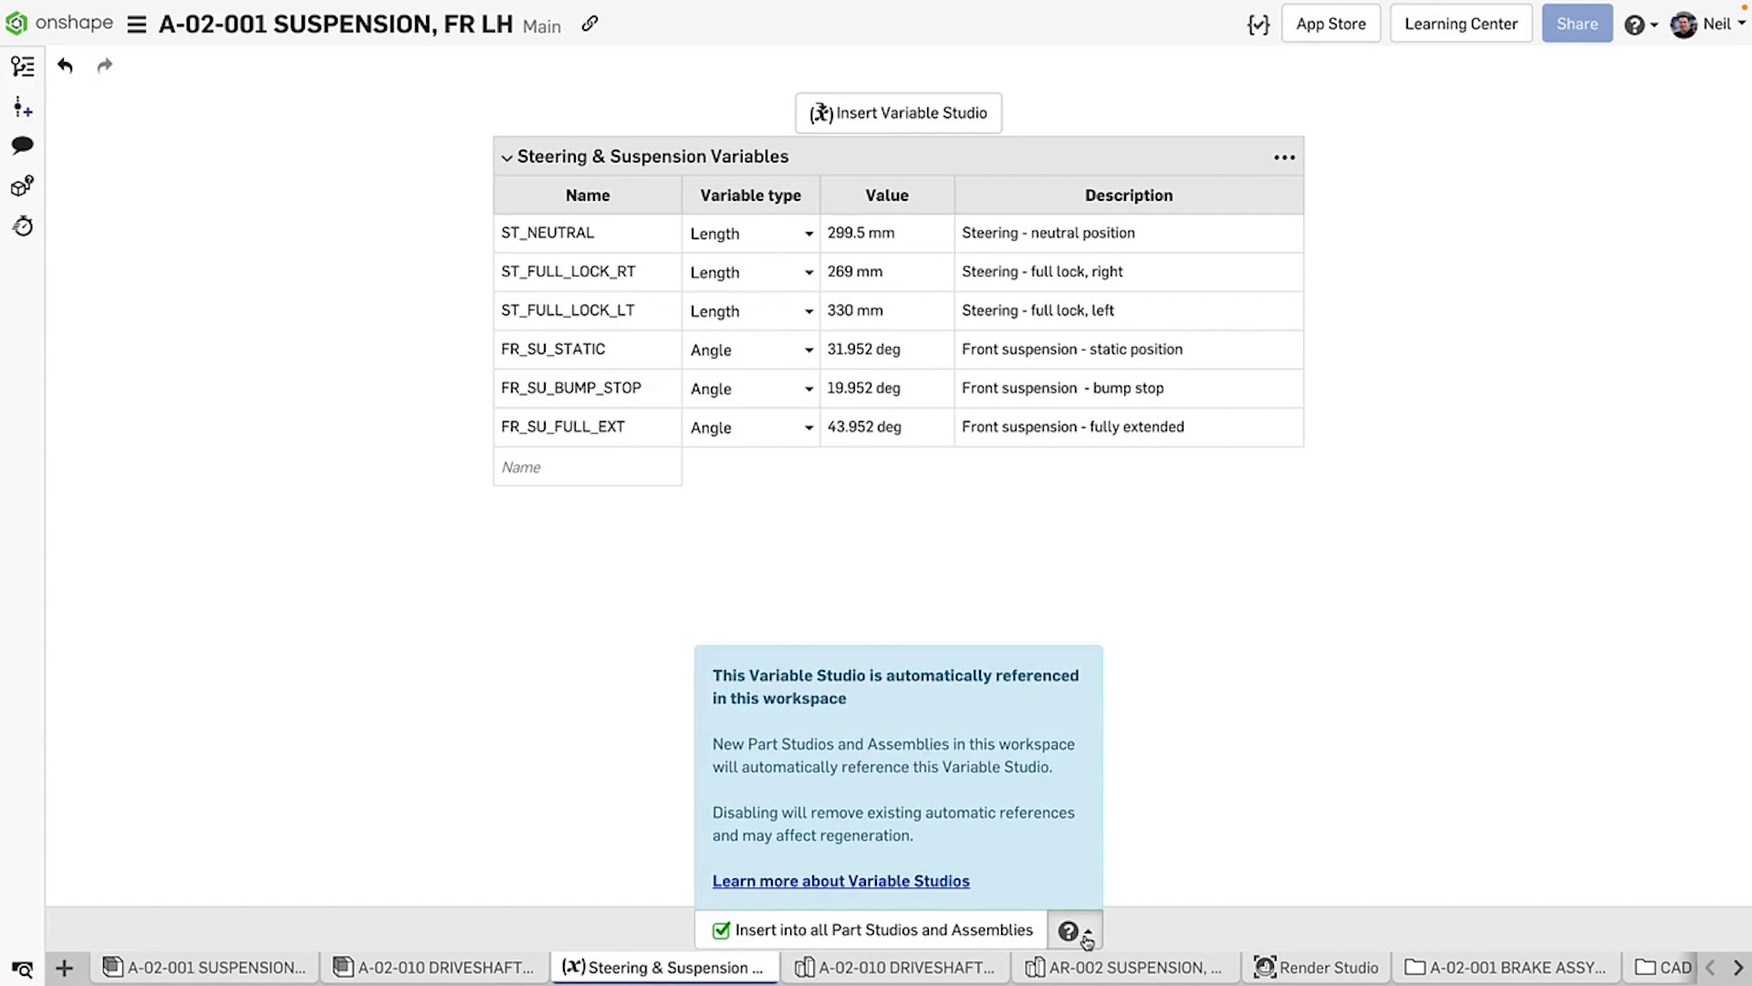
left_click(1086, 939)
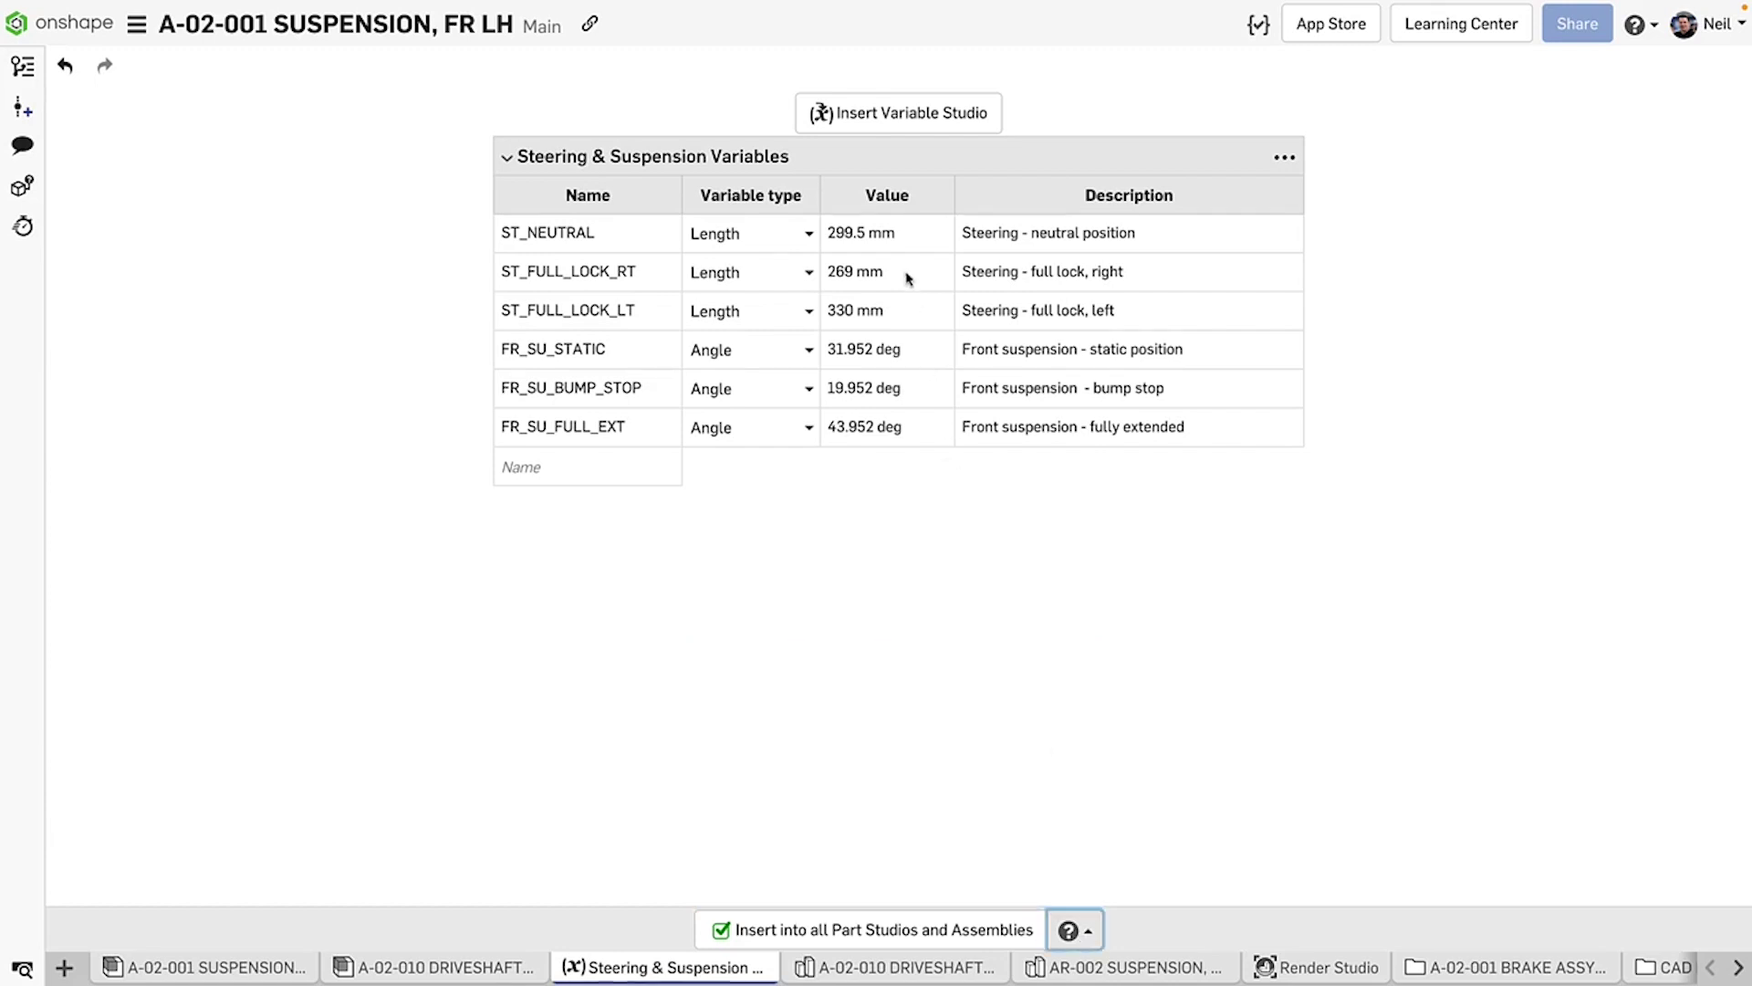
Set the ST_NEUTRAL steering variable to 305 mm and return to the A-02-001 SUSPENSION assembly
double_click(894, 236)
type("305")
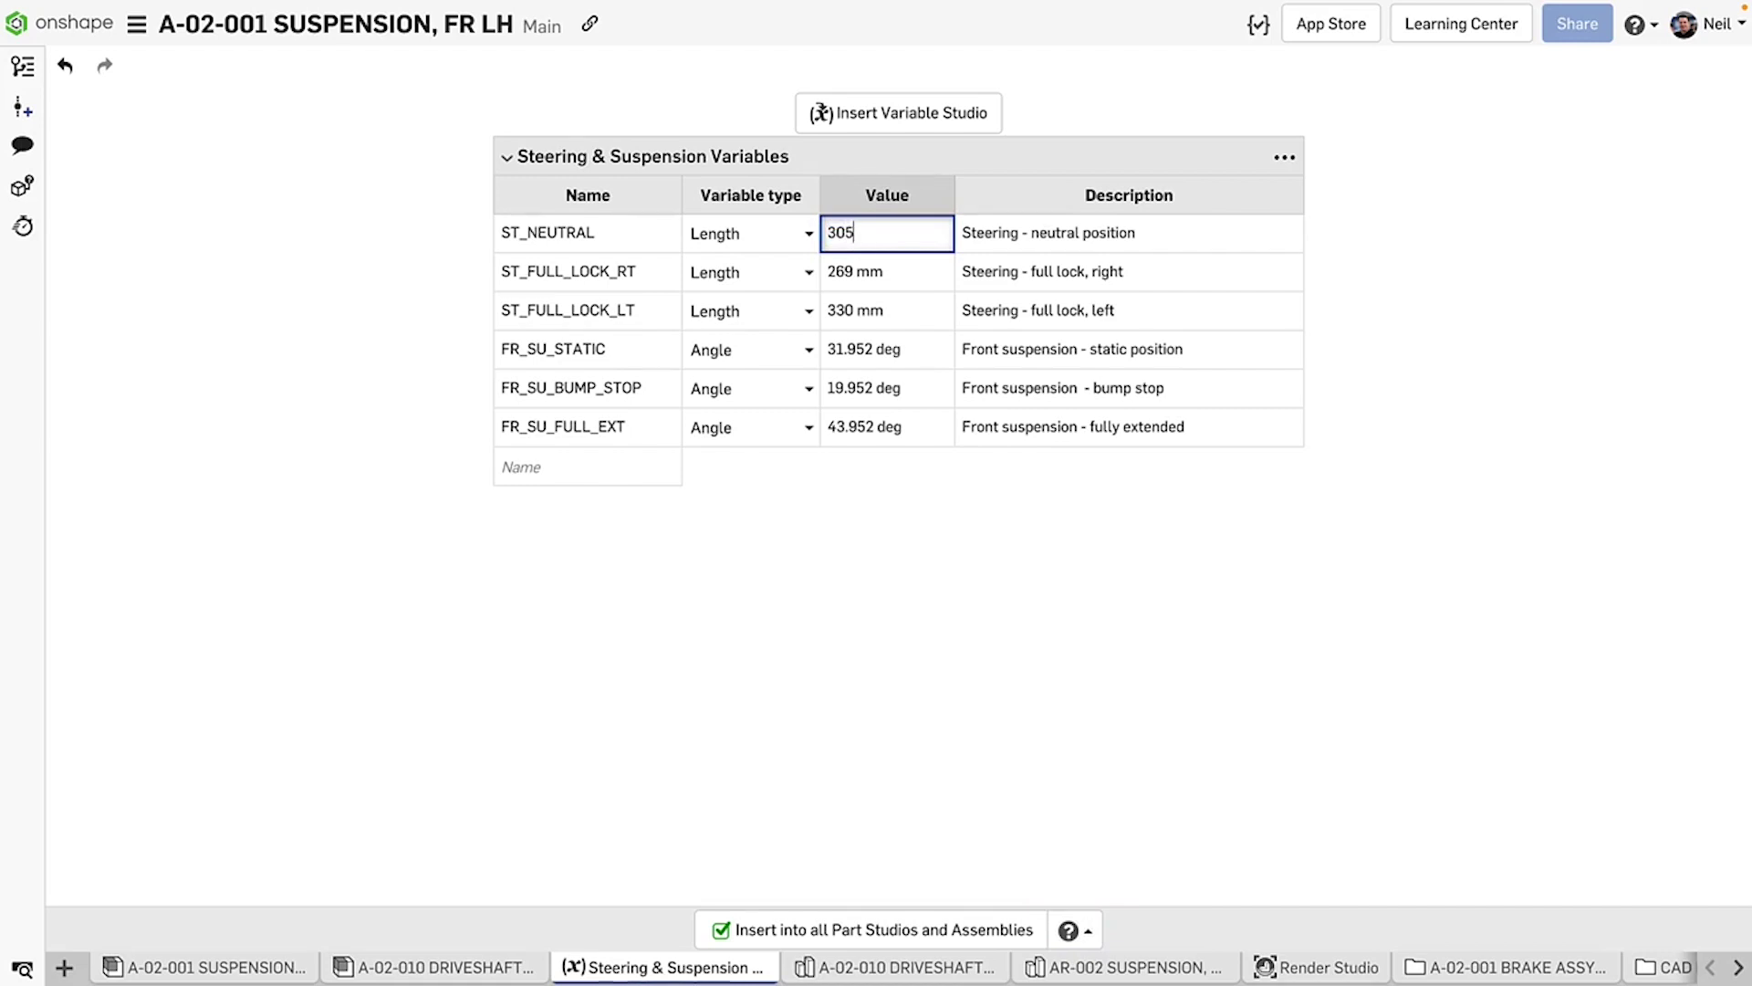
key("Return")
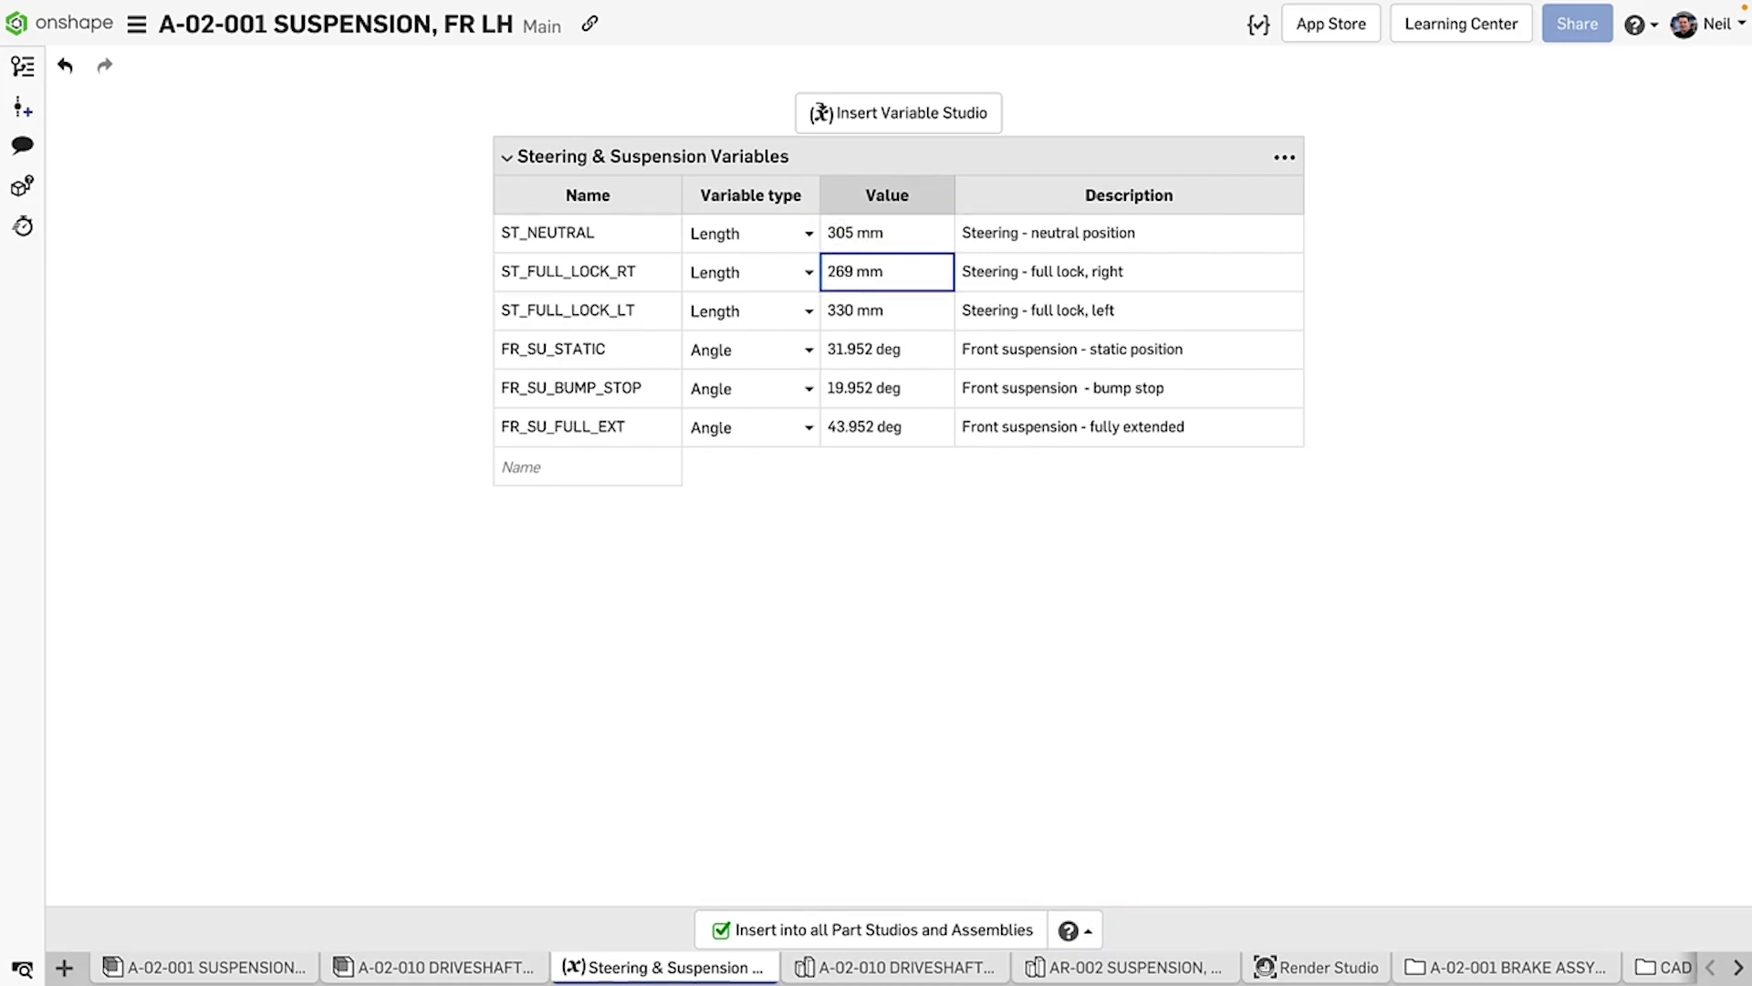
left_click(273, 969)
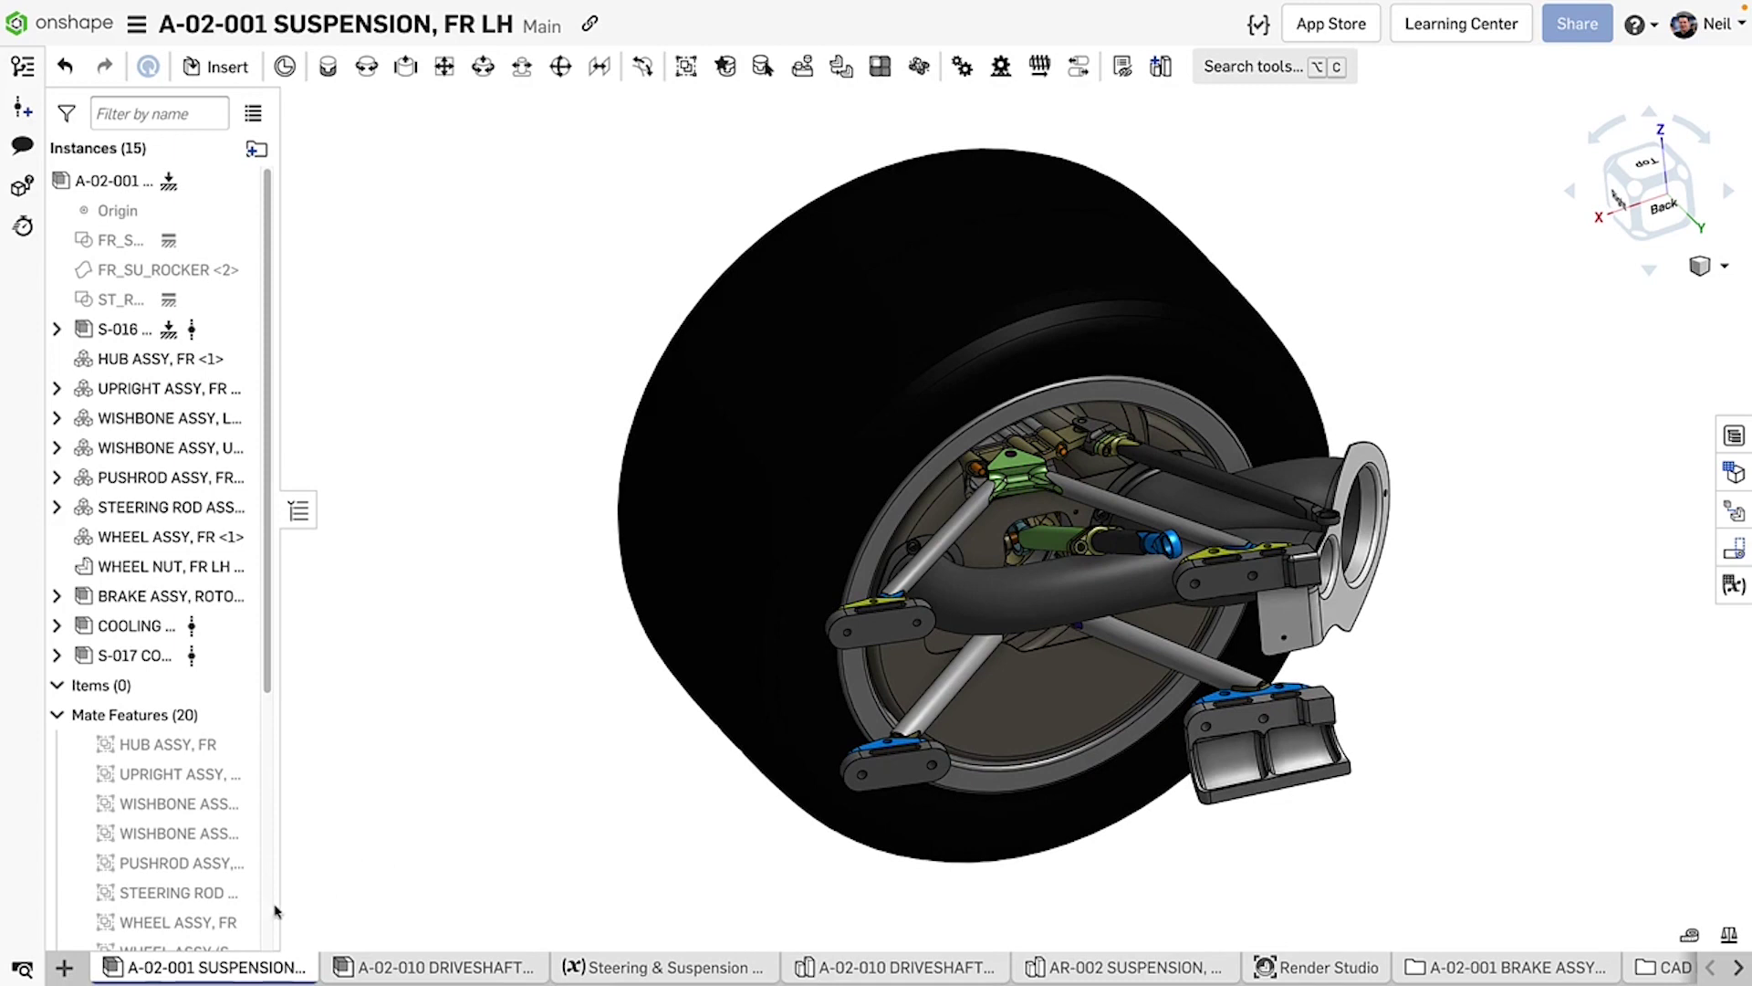
Show the assembly's variable table and browse insertable Variable Studios in the current and A-02-020 COOLING documents without inserting any
left_click(65, 969)
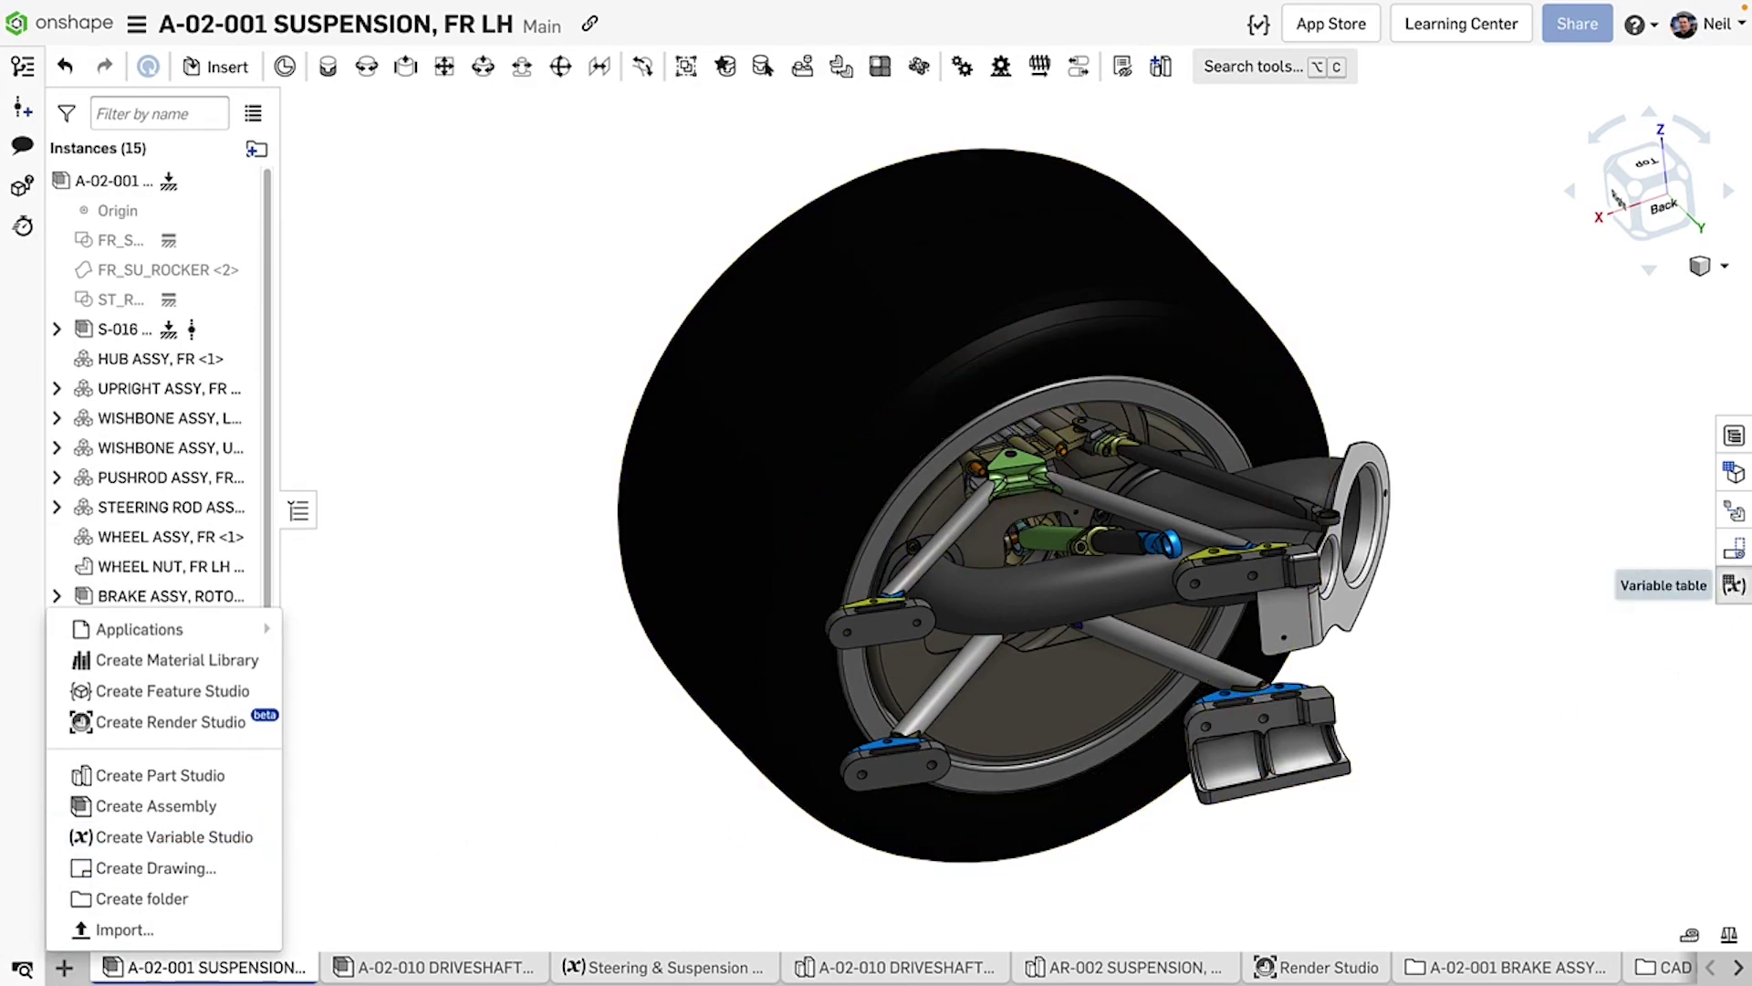
left_click(1734, 587)
left_click(1560, 930)
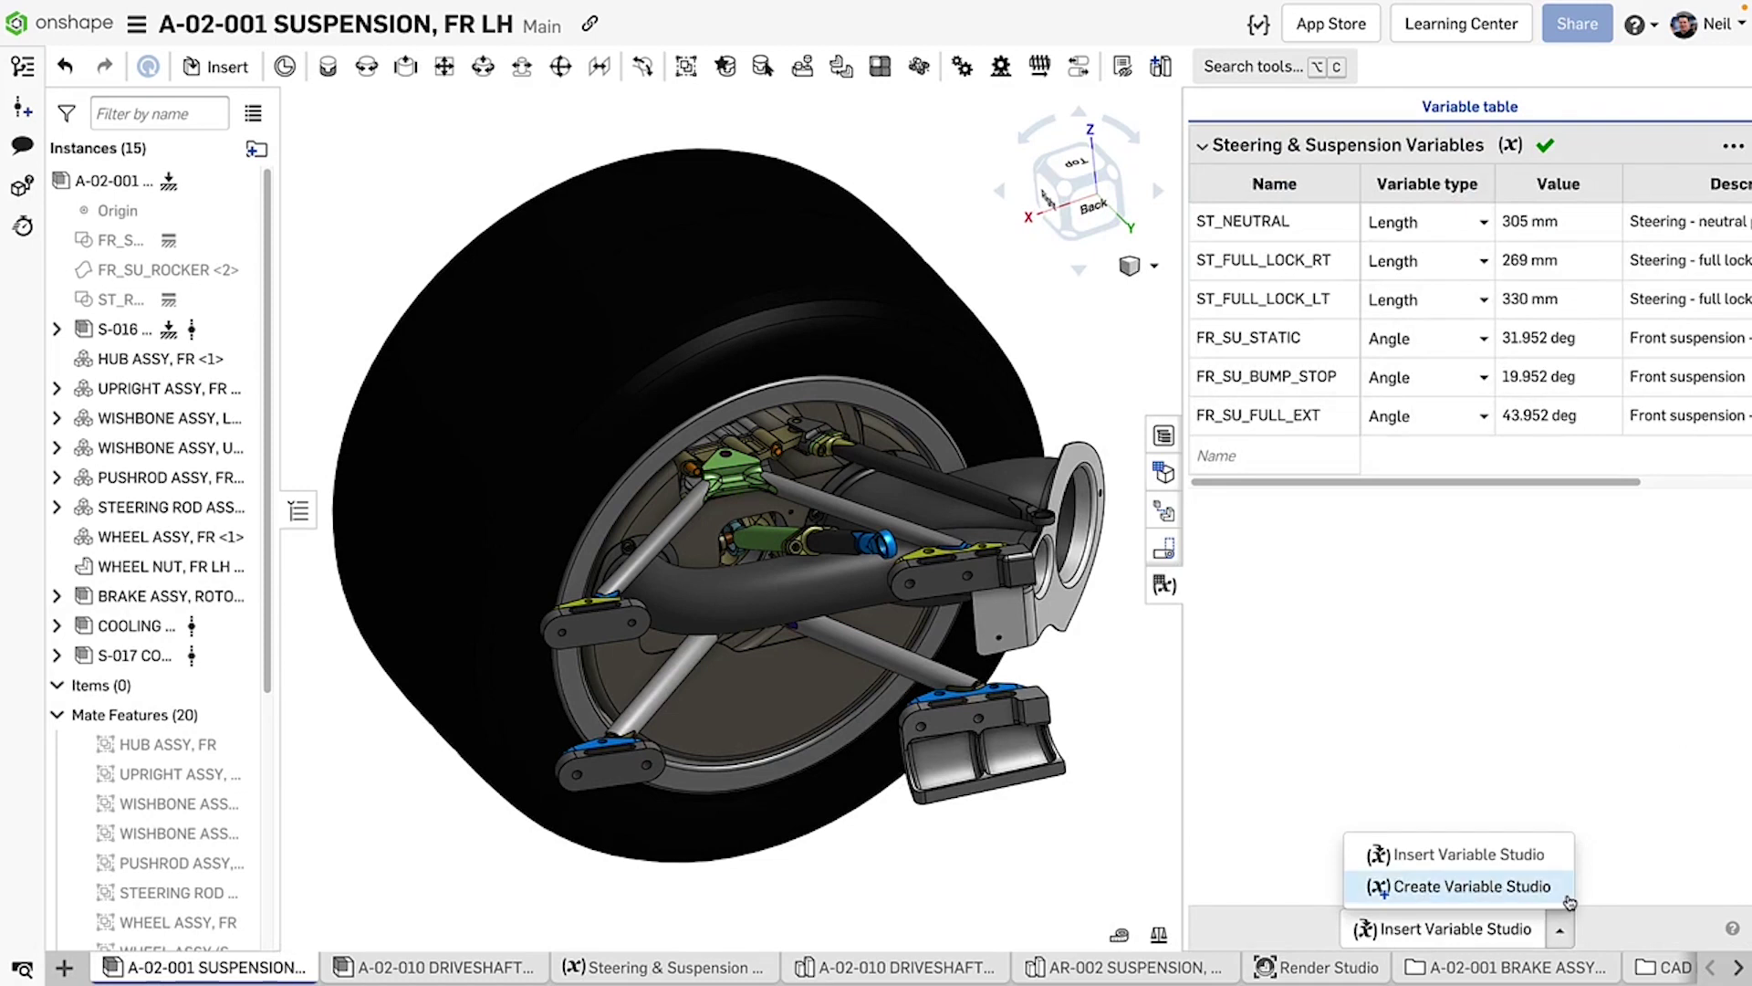
left_click(1471, 855)
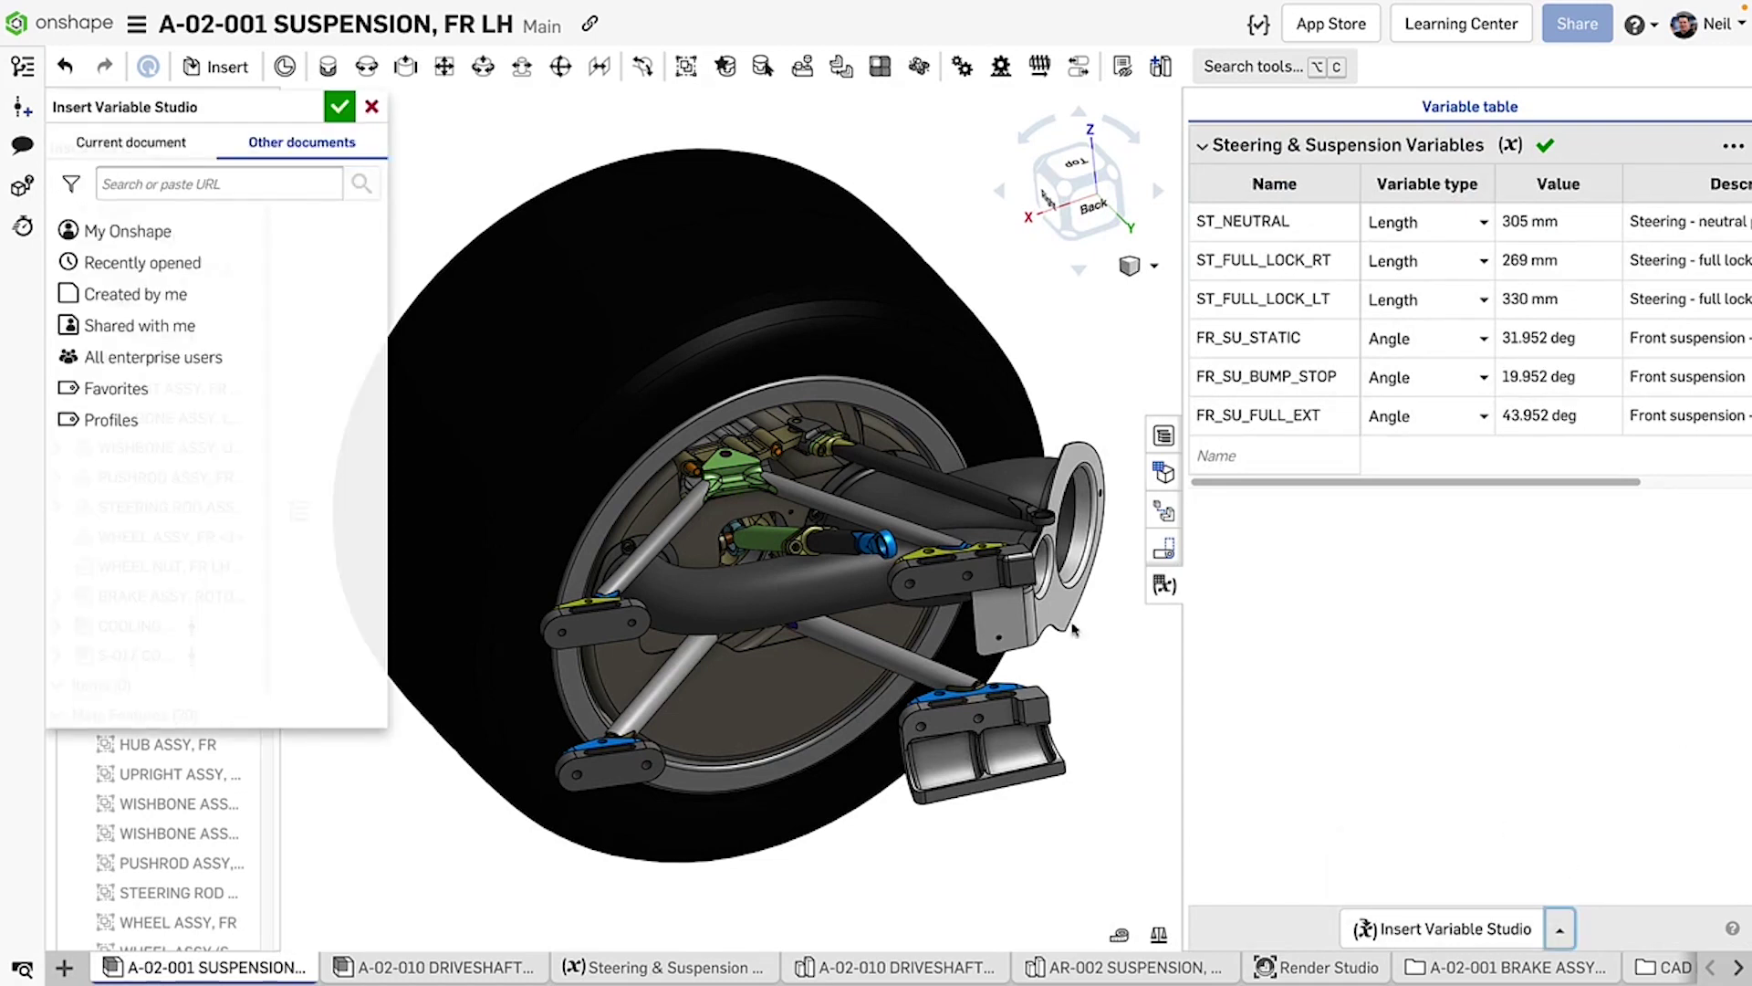
left_click(85, 144)
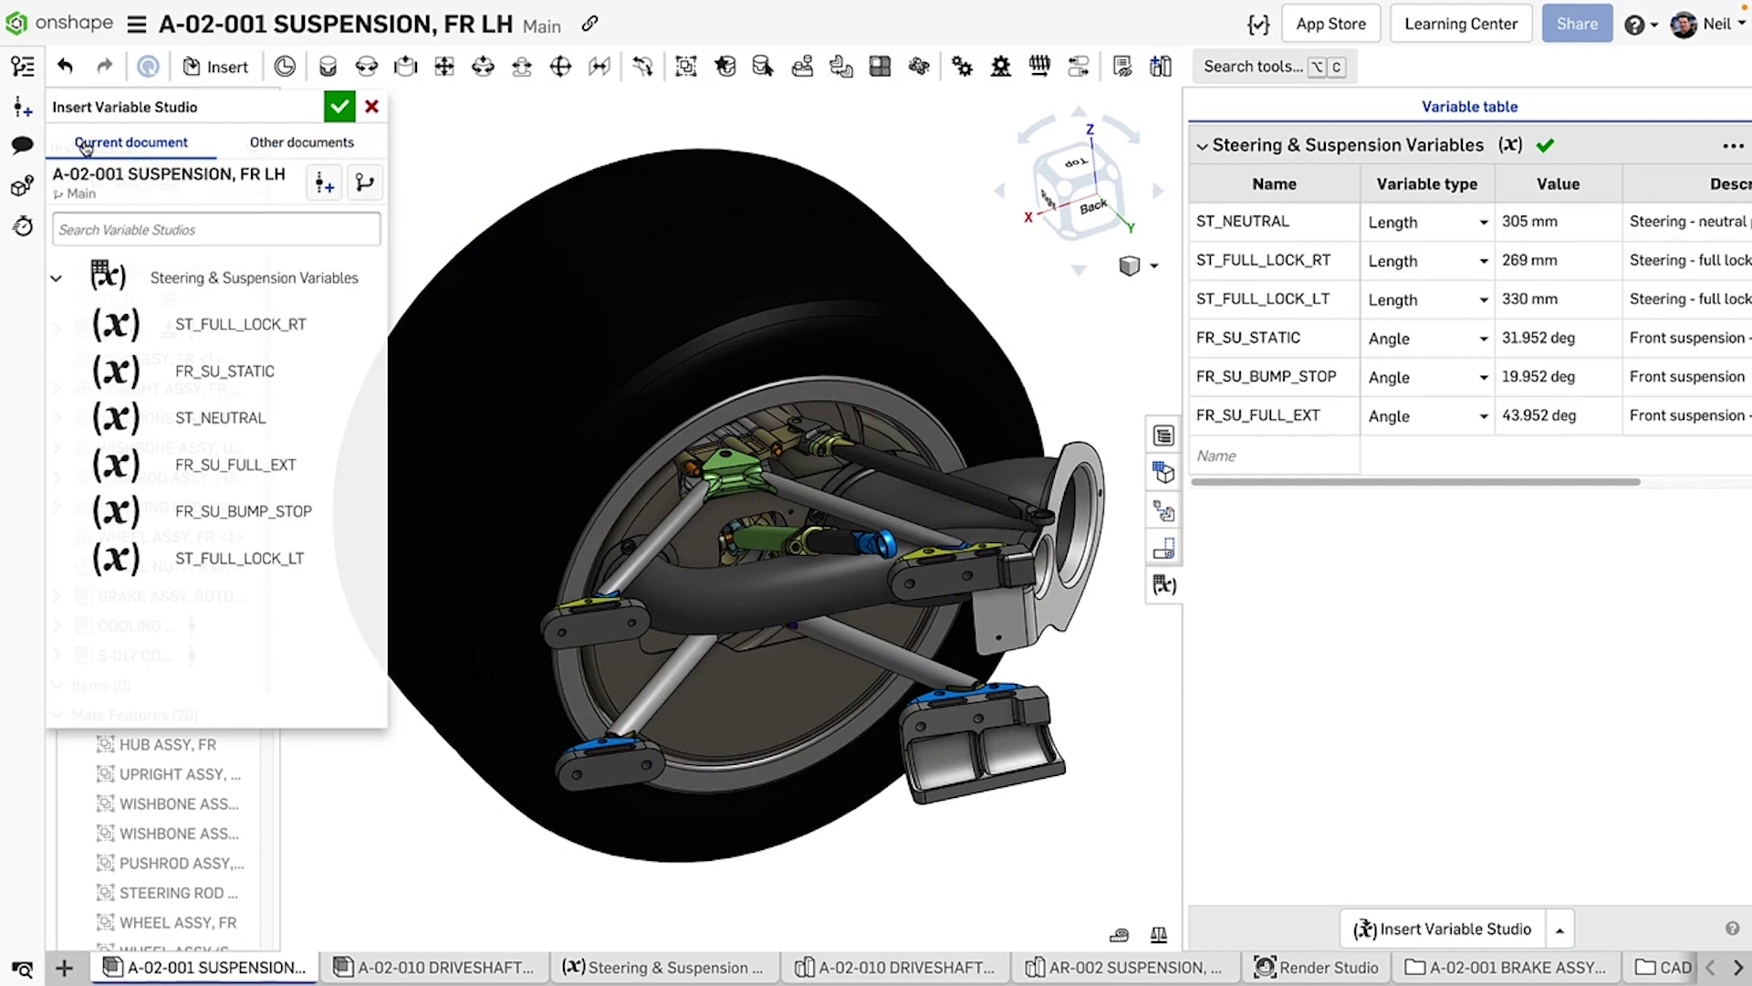
left_click(281, 154)
left_click(206, 259)
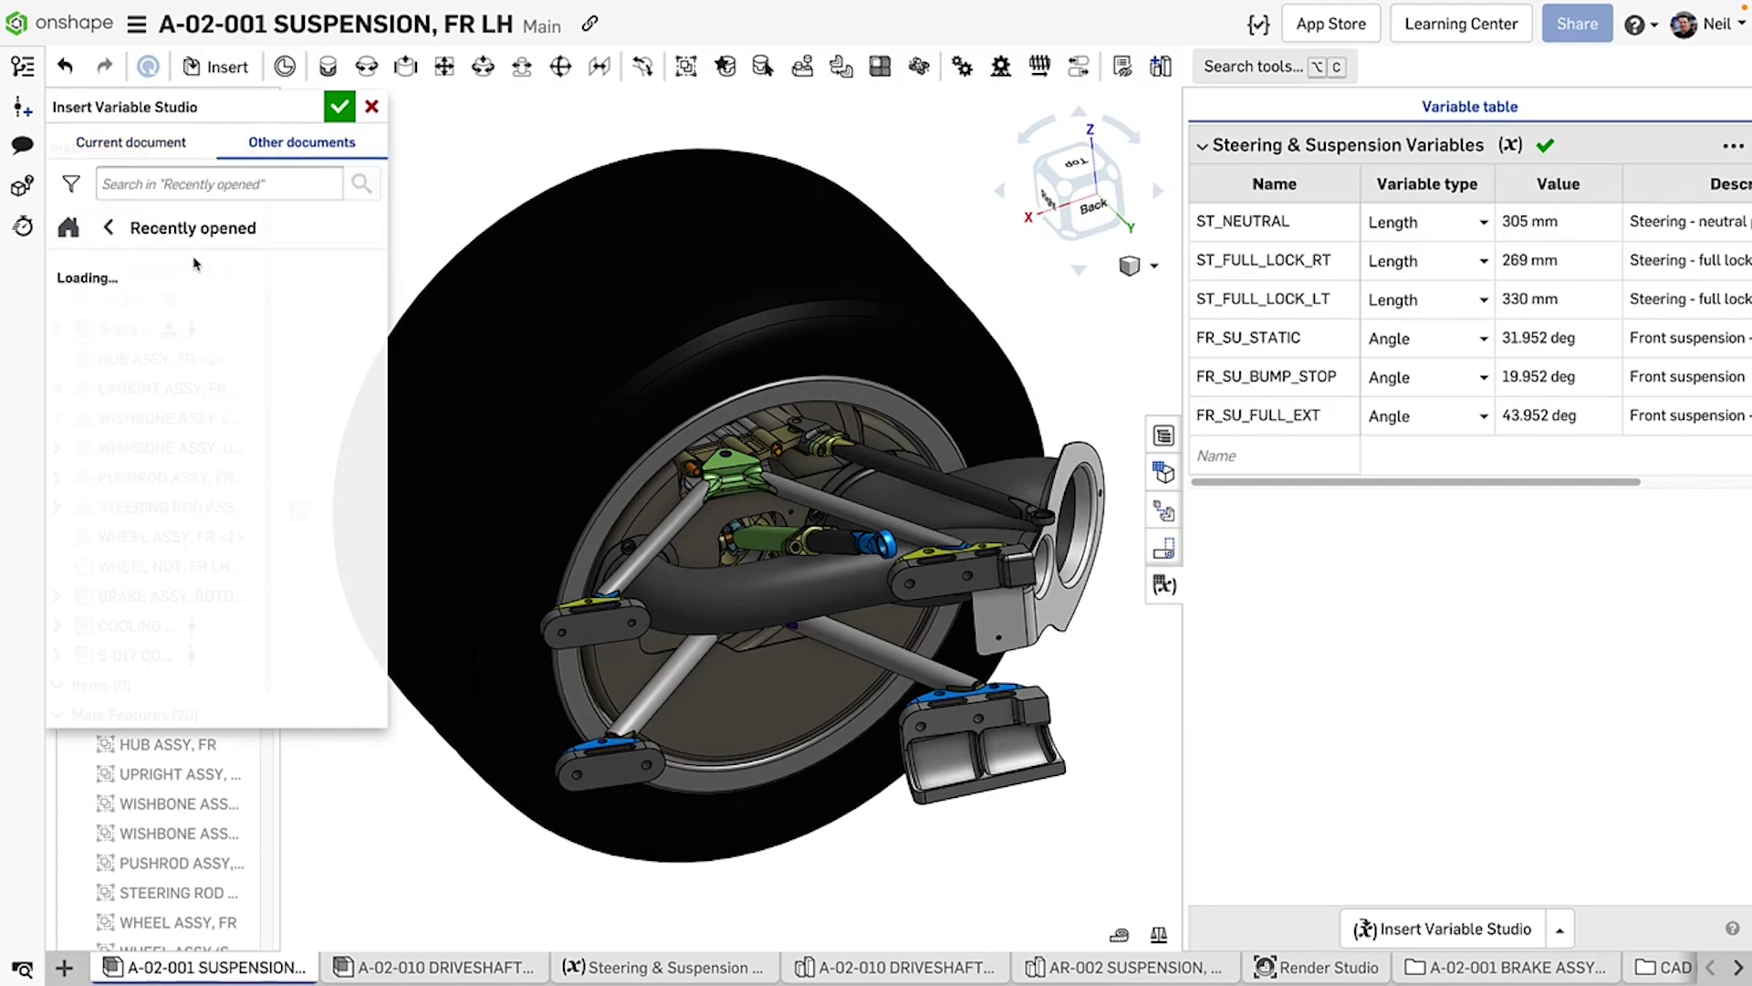
left_click(194, 274)
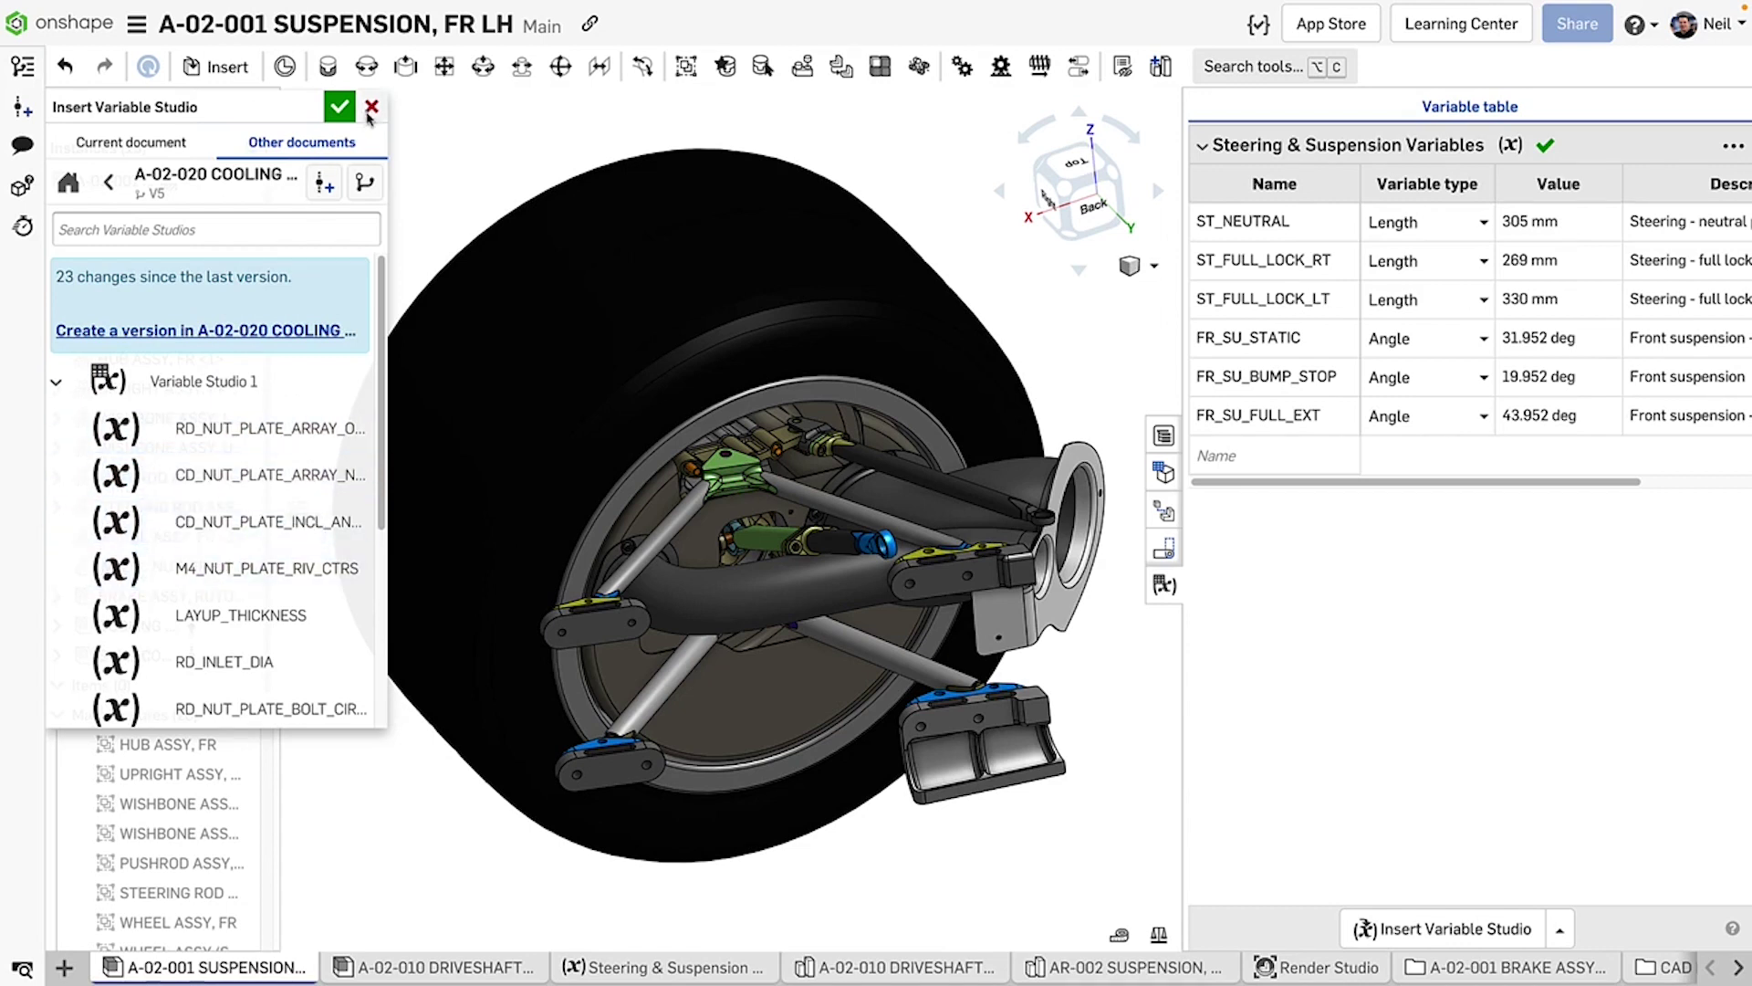
left_click(371, 109)
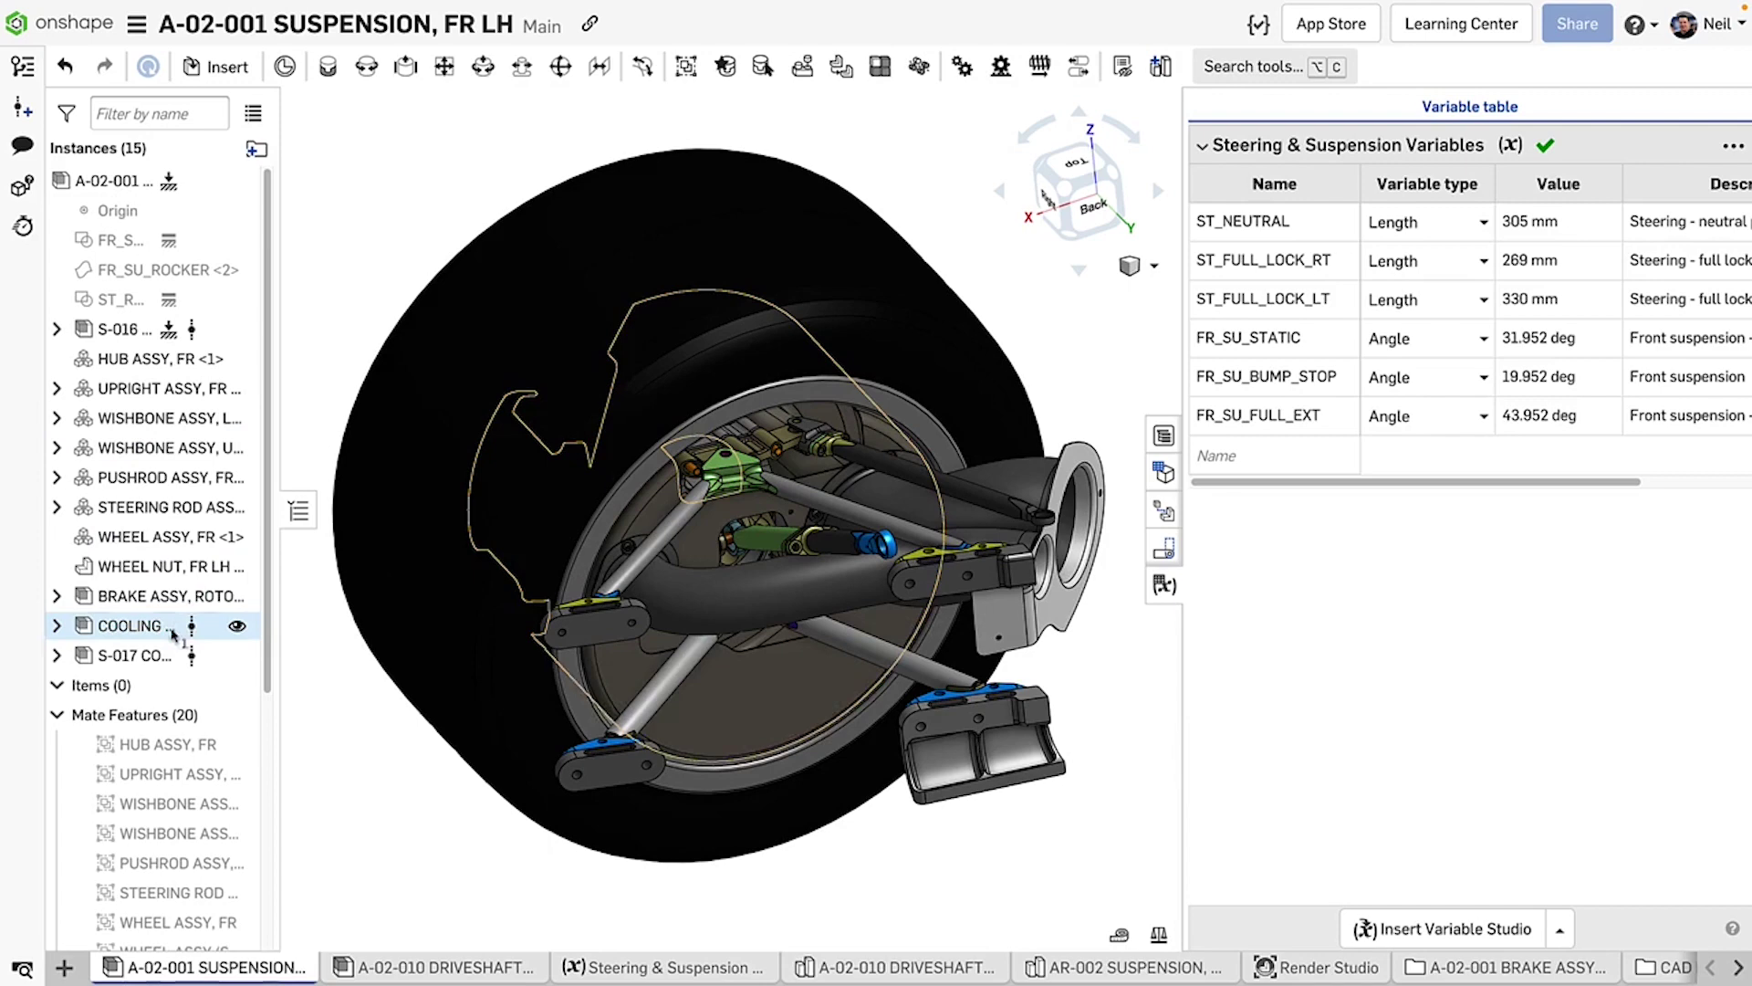
Isolate the COOLING and S-017 instances again and examine the ducts from the back
left_click(173, 635)
left_click(137, 656, "shift")
key("shift+i")
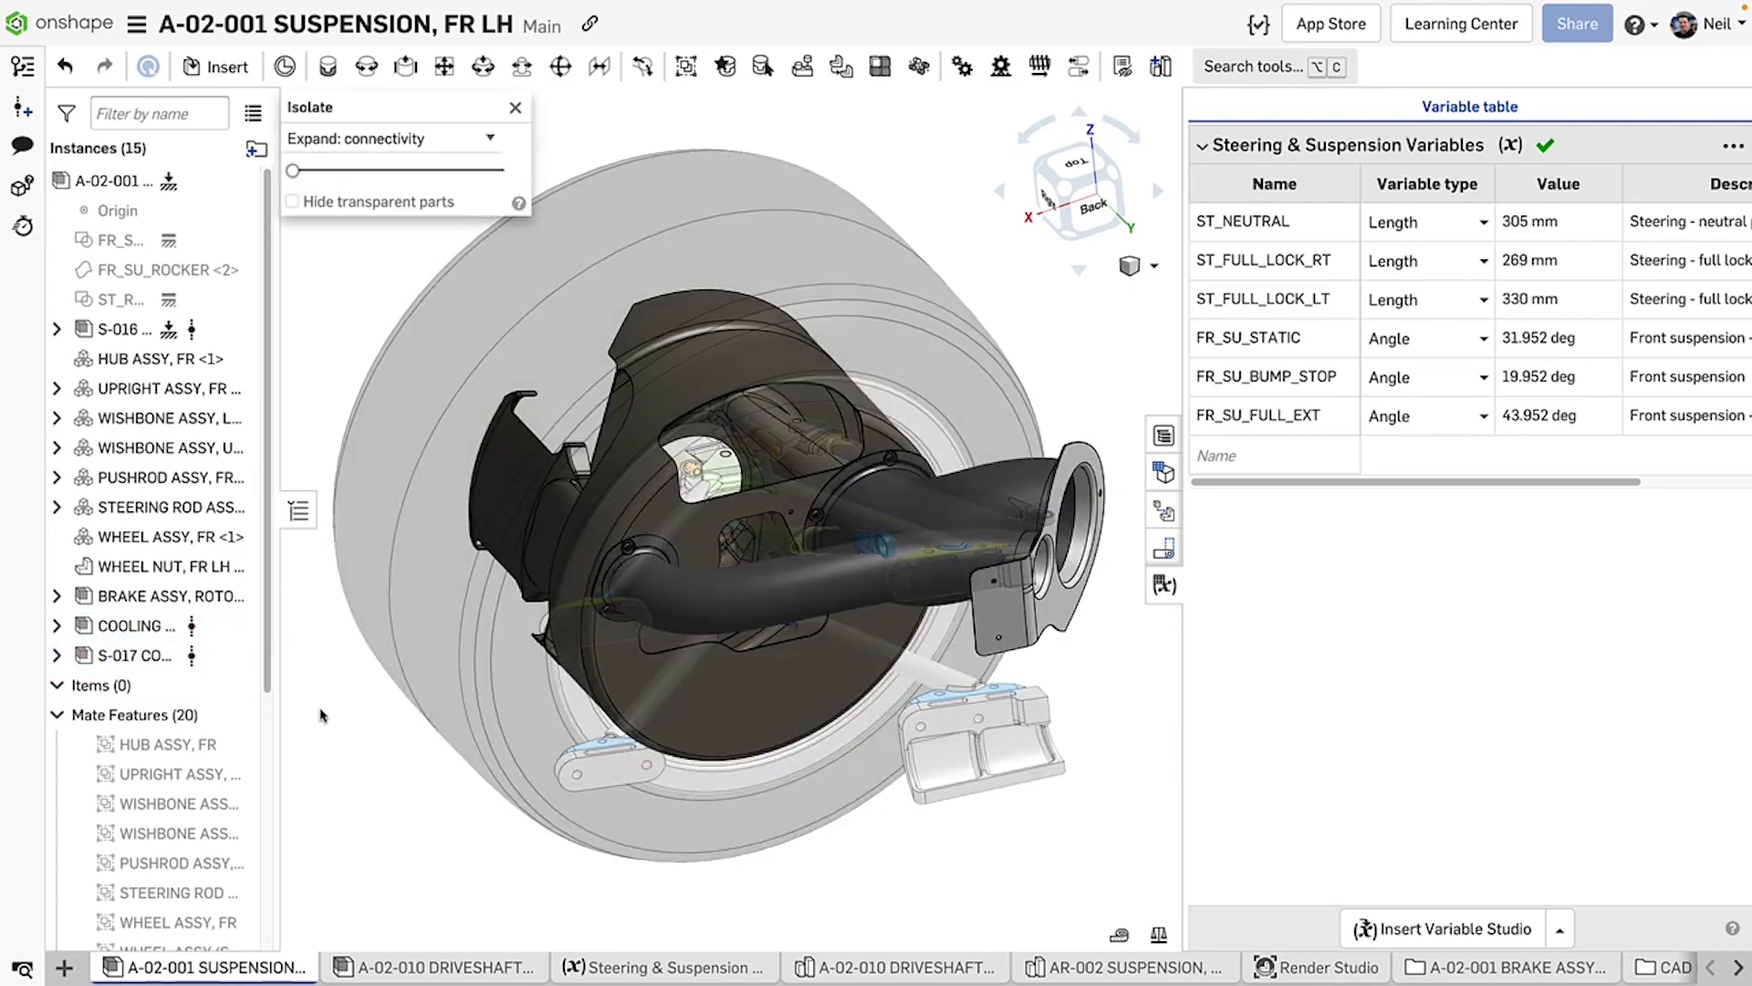
scroll(675, 582, "up", 5)
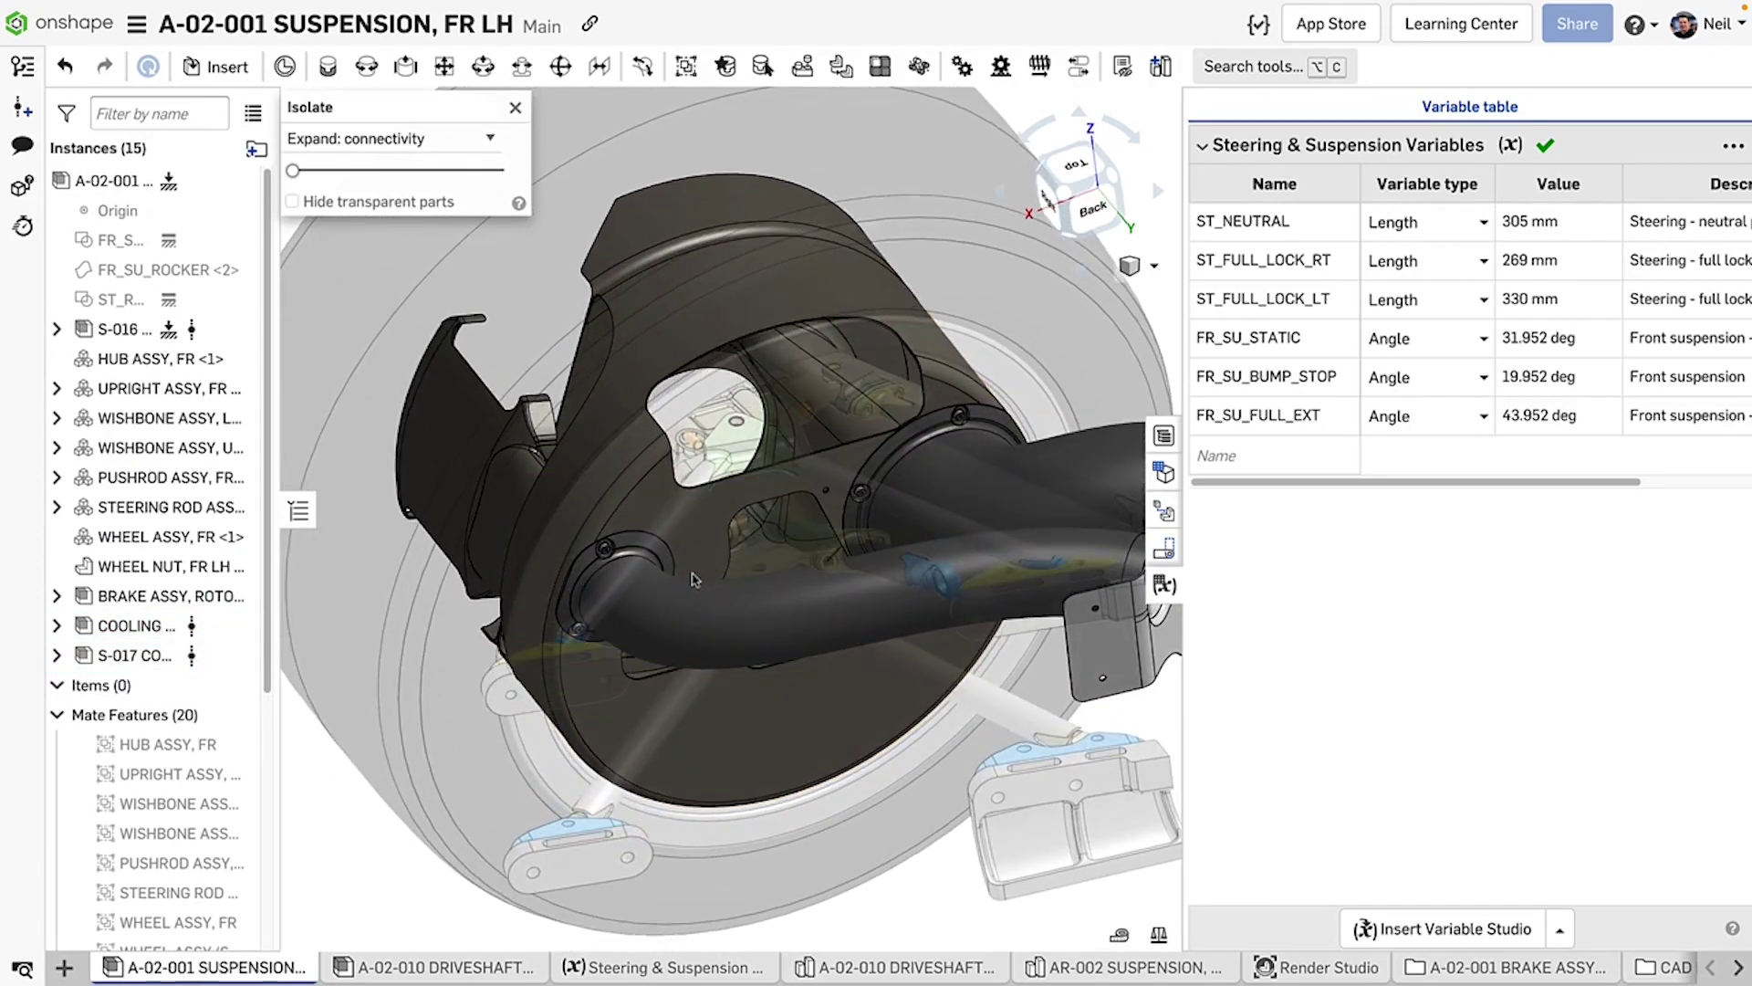
right_click_drag(692, 578, 565, 575)
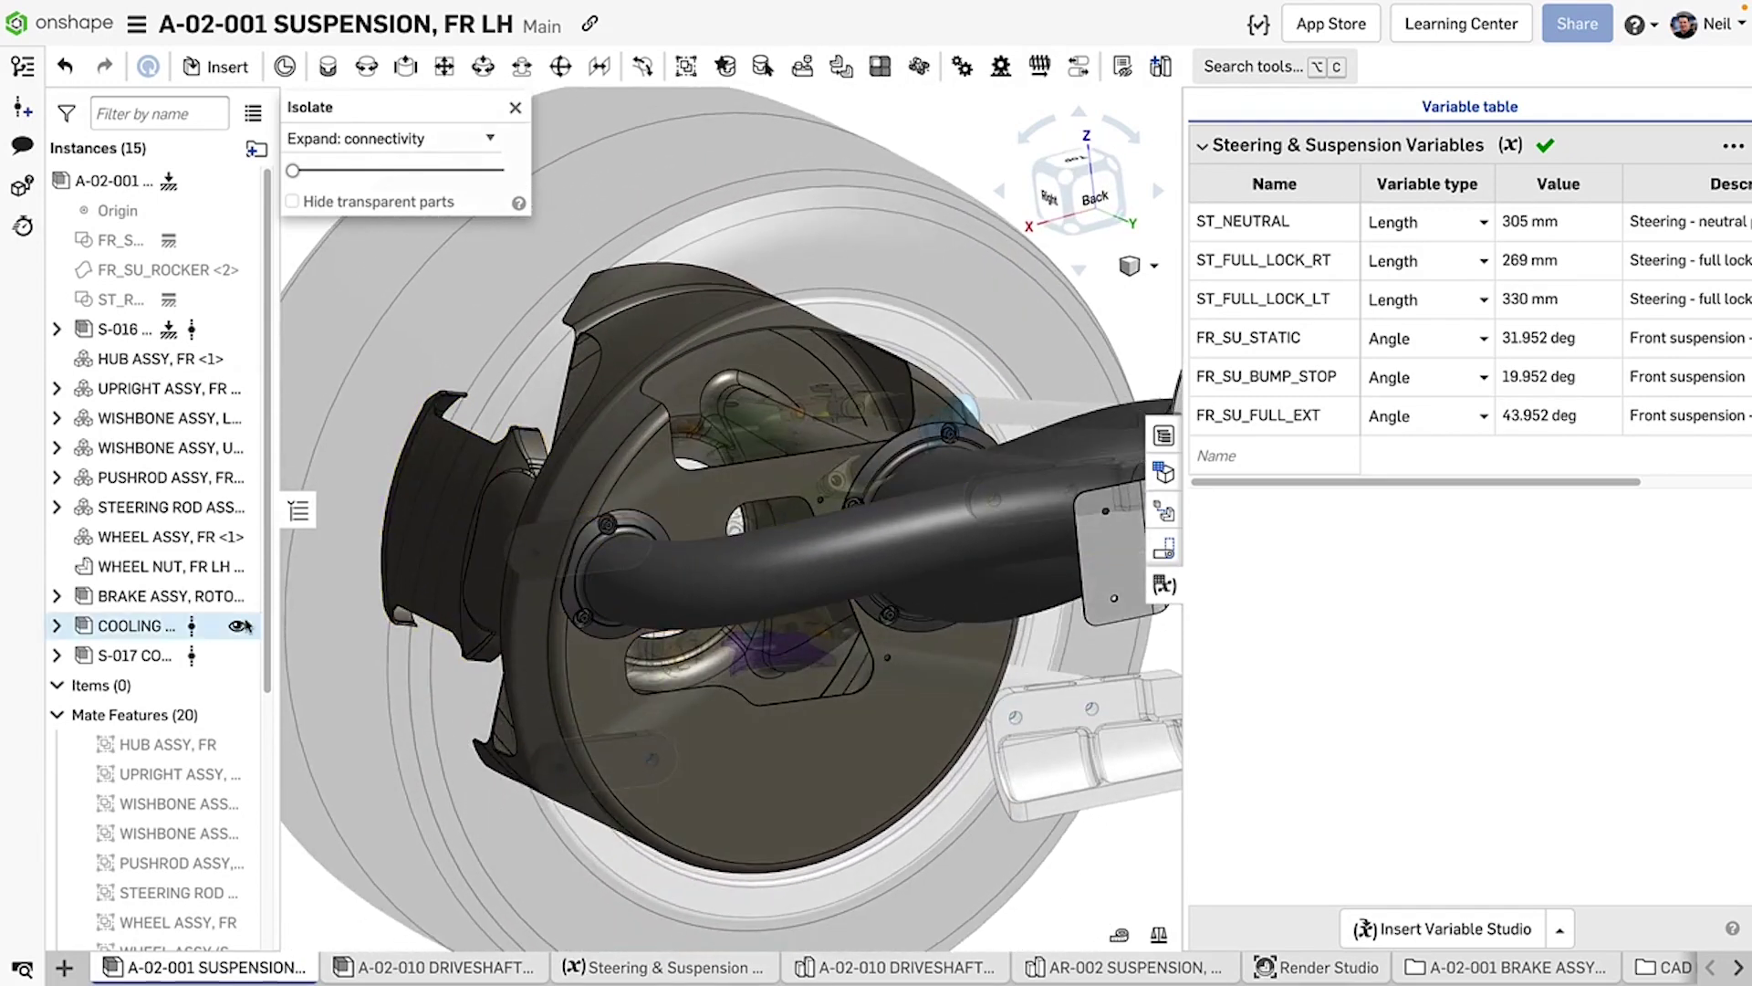
Open the COOLING instance's linked document, A-02-020 COOLING DUCTWORK, FR LH, and switch to its Main workspace
right_click(152, 625)
left_click(310, 413)
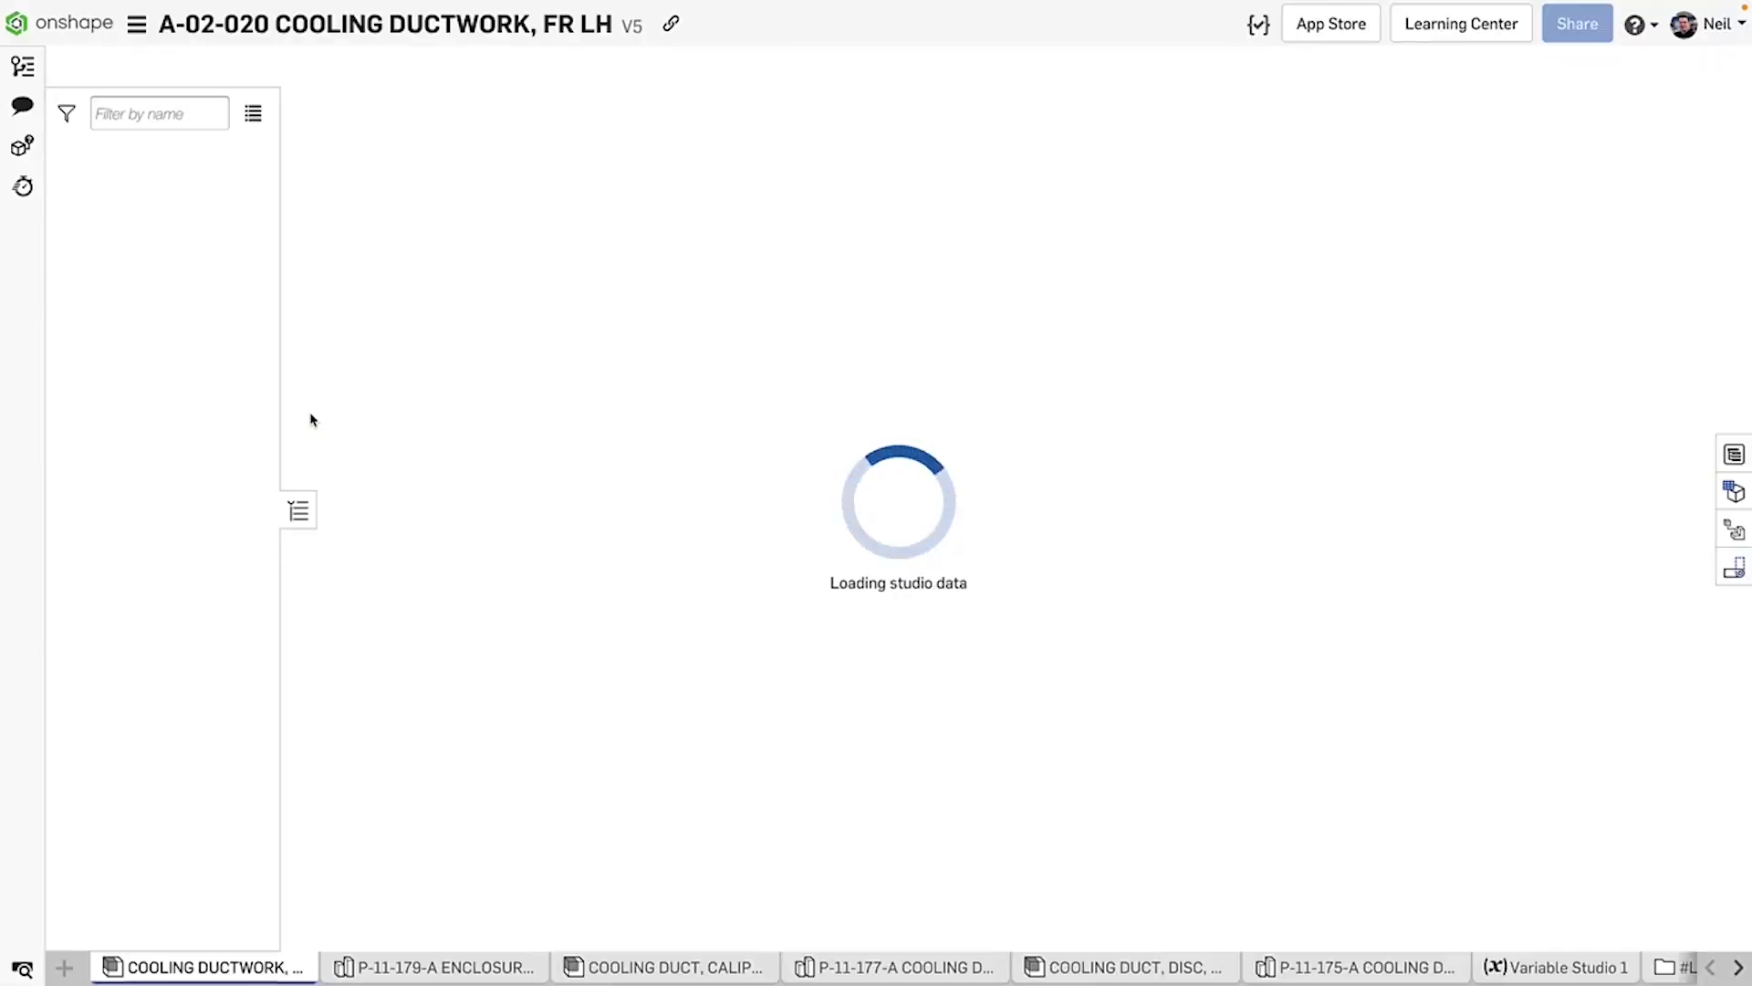
left_click(333, 69)
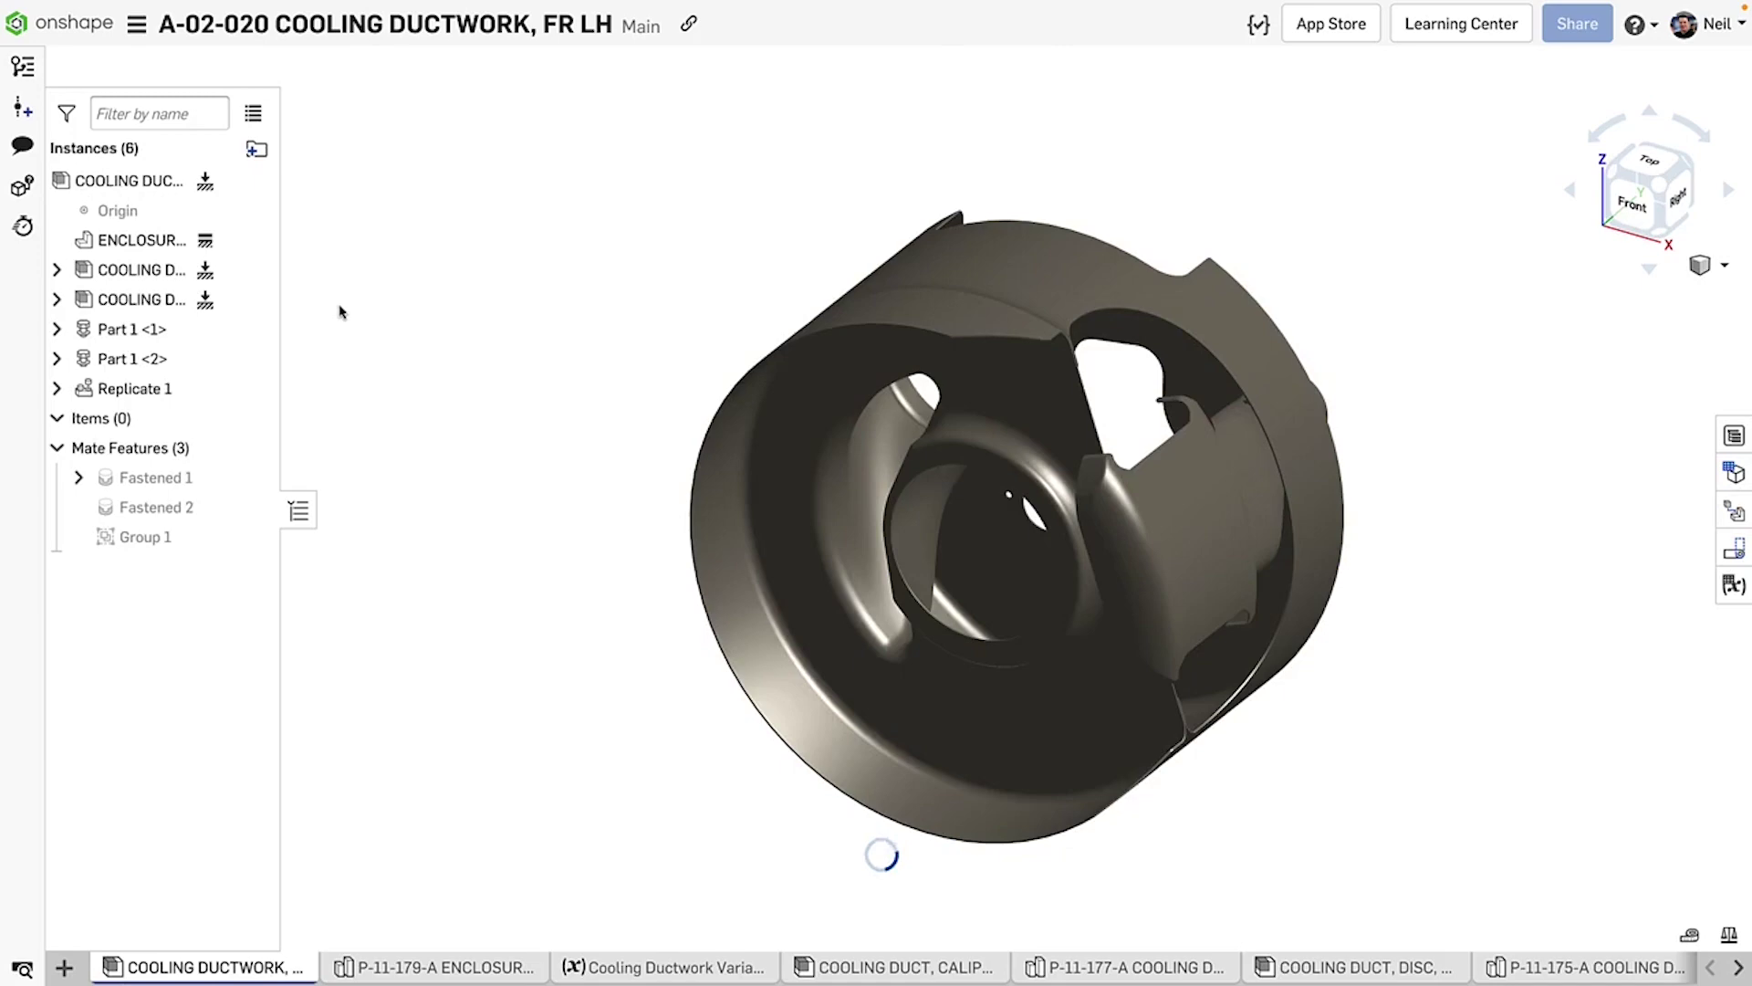
Hide the ENCLOSURE part and inspect the nut plates around the caliper duct's inlet flange
key("y")
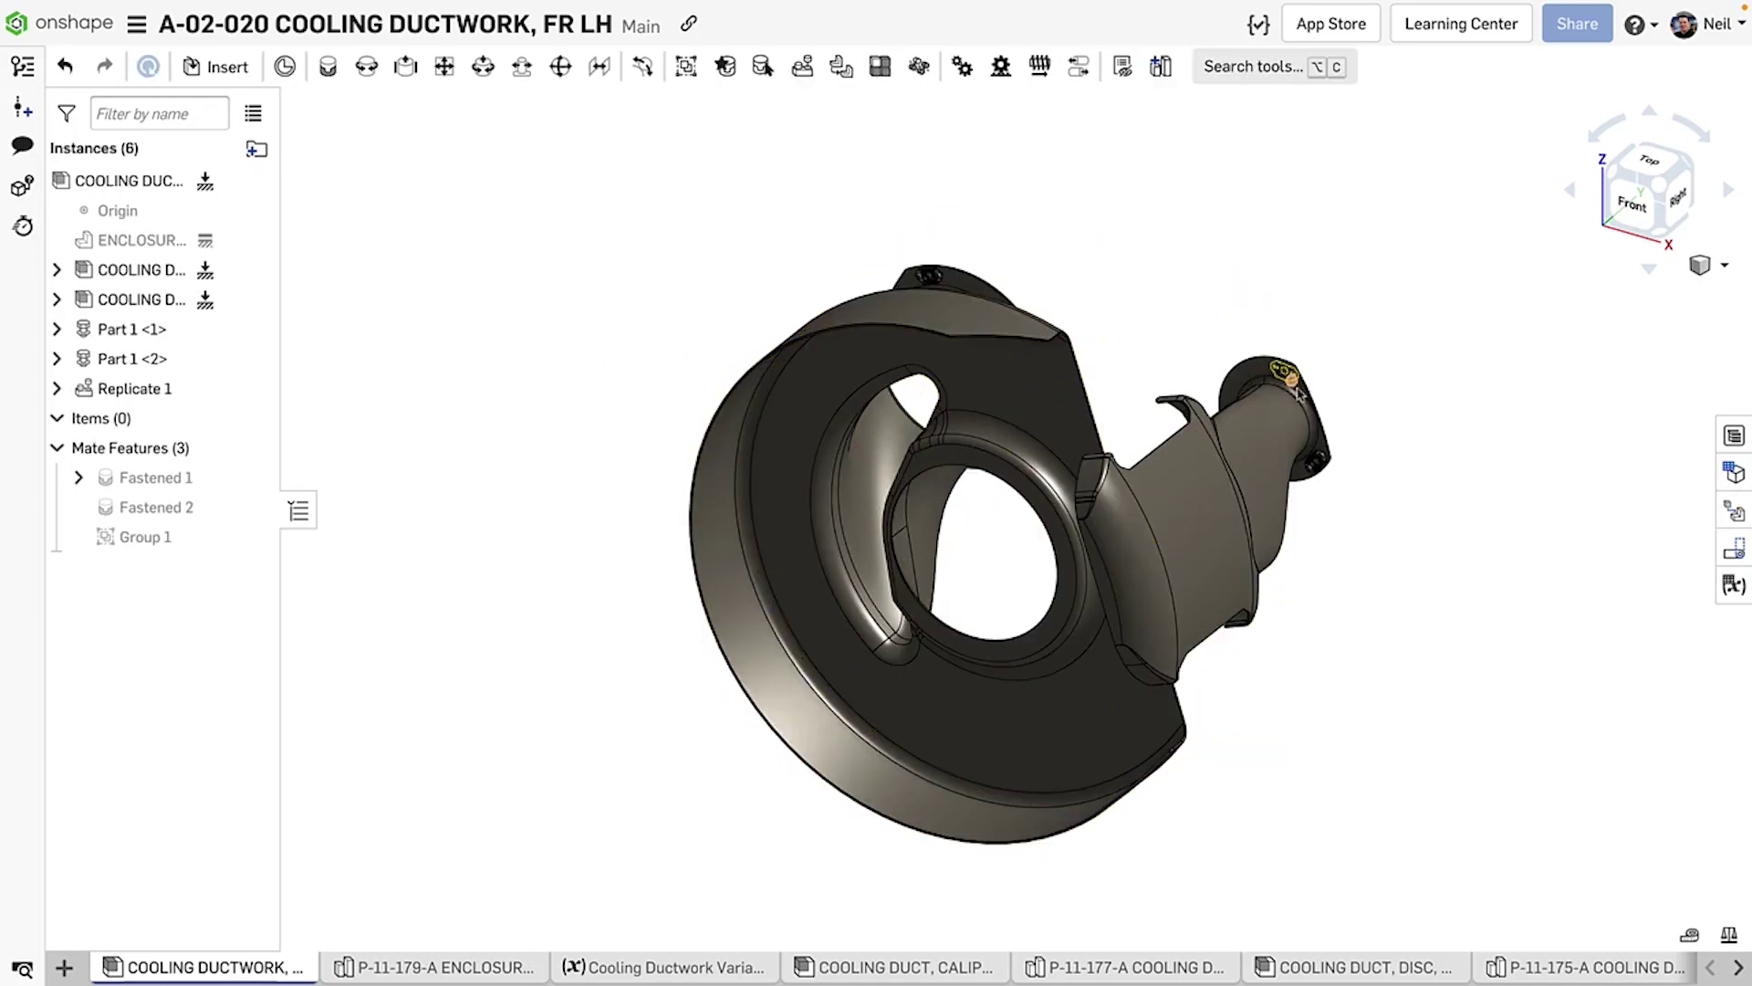
scroll(1338, 402, "down", 3)
scroll(1341, 398, "down", 5)
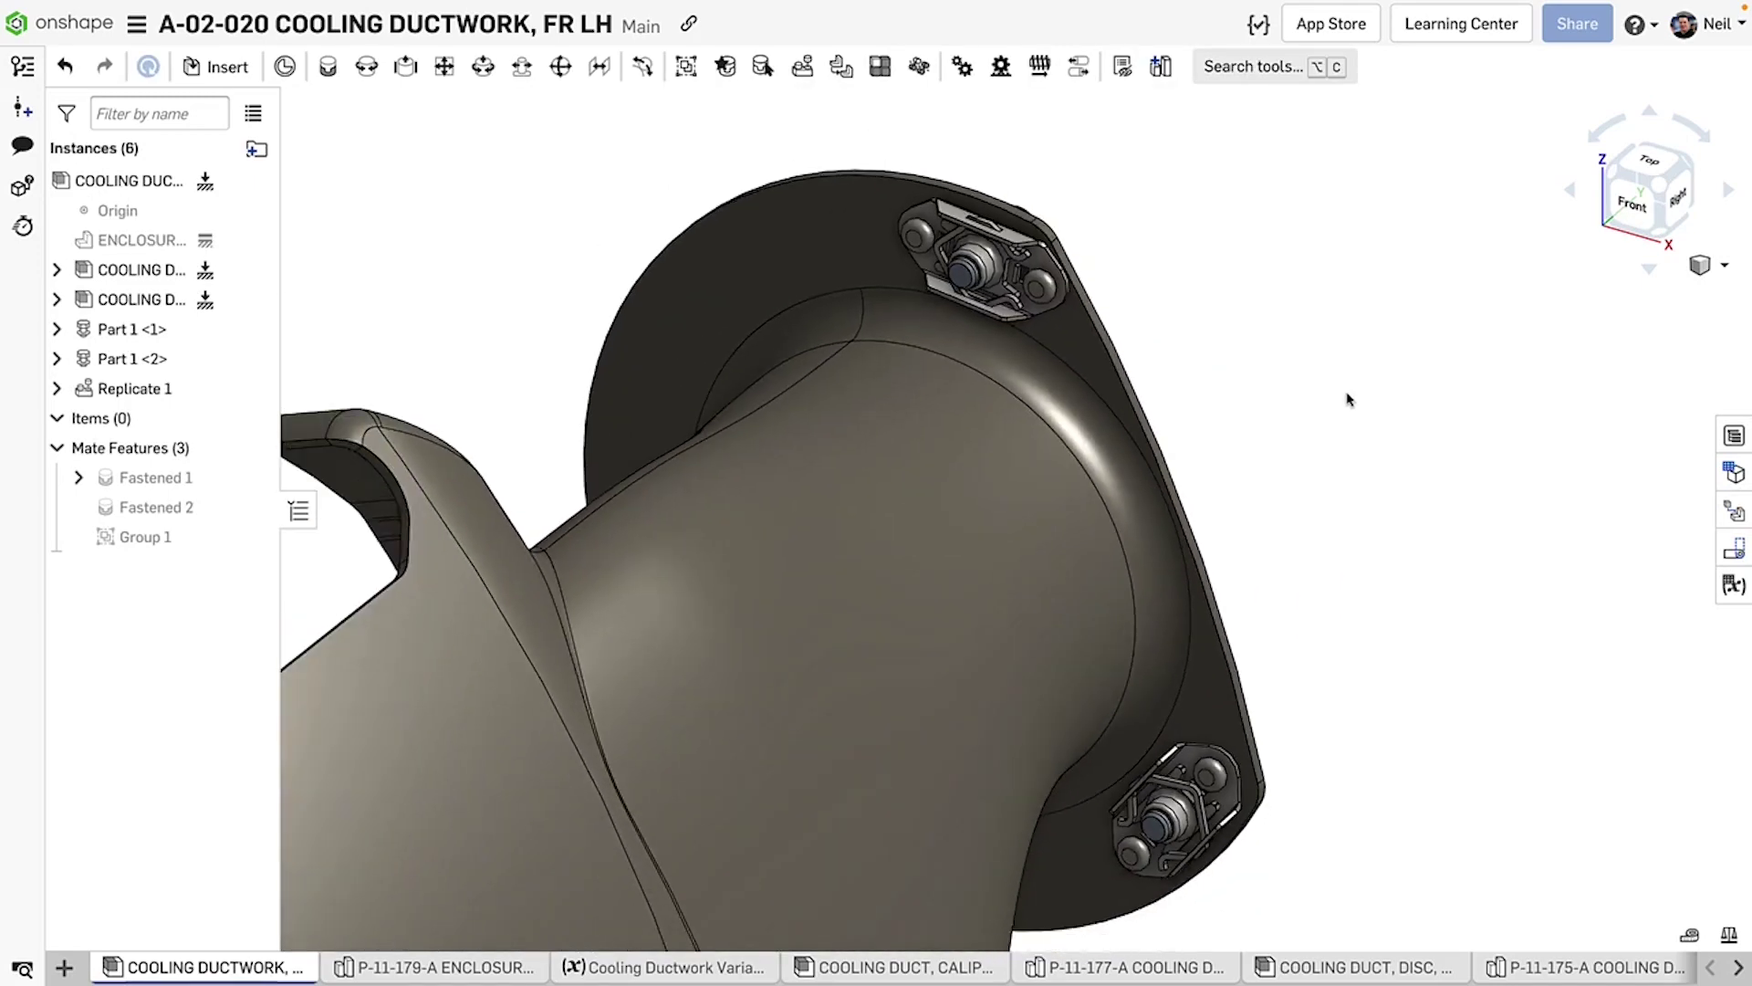
right_click_drag(1345, 395, 1294, 484)
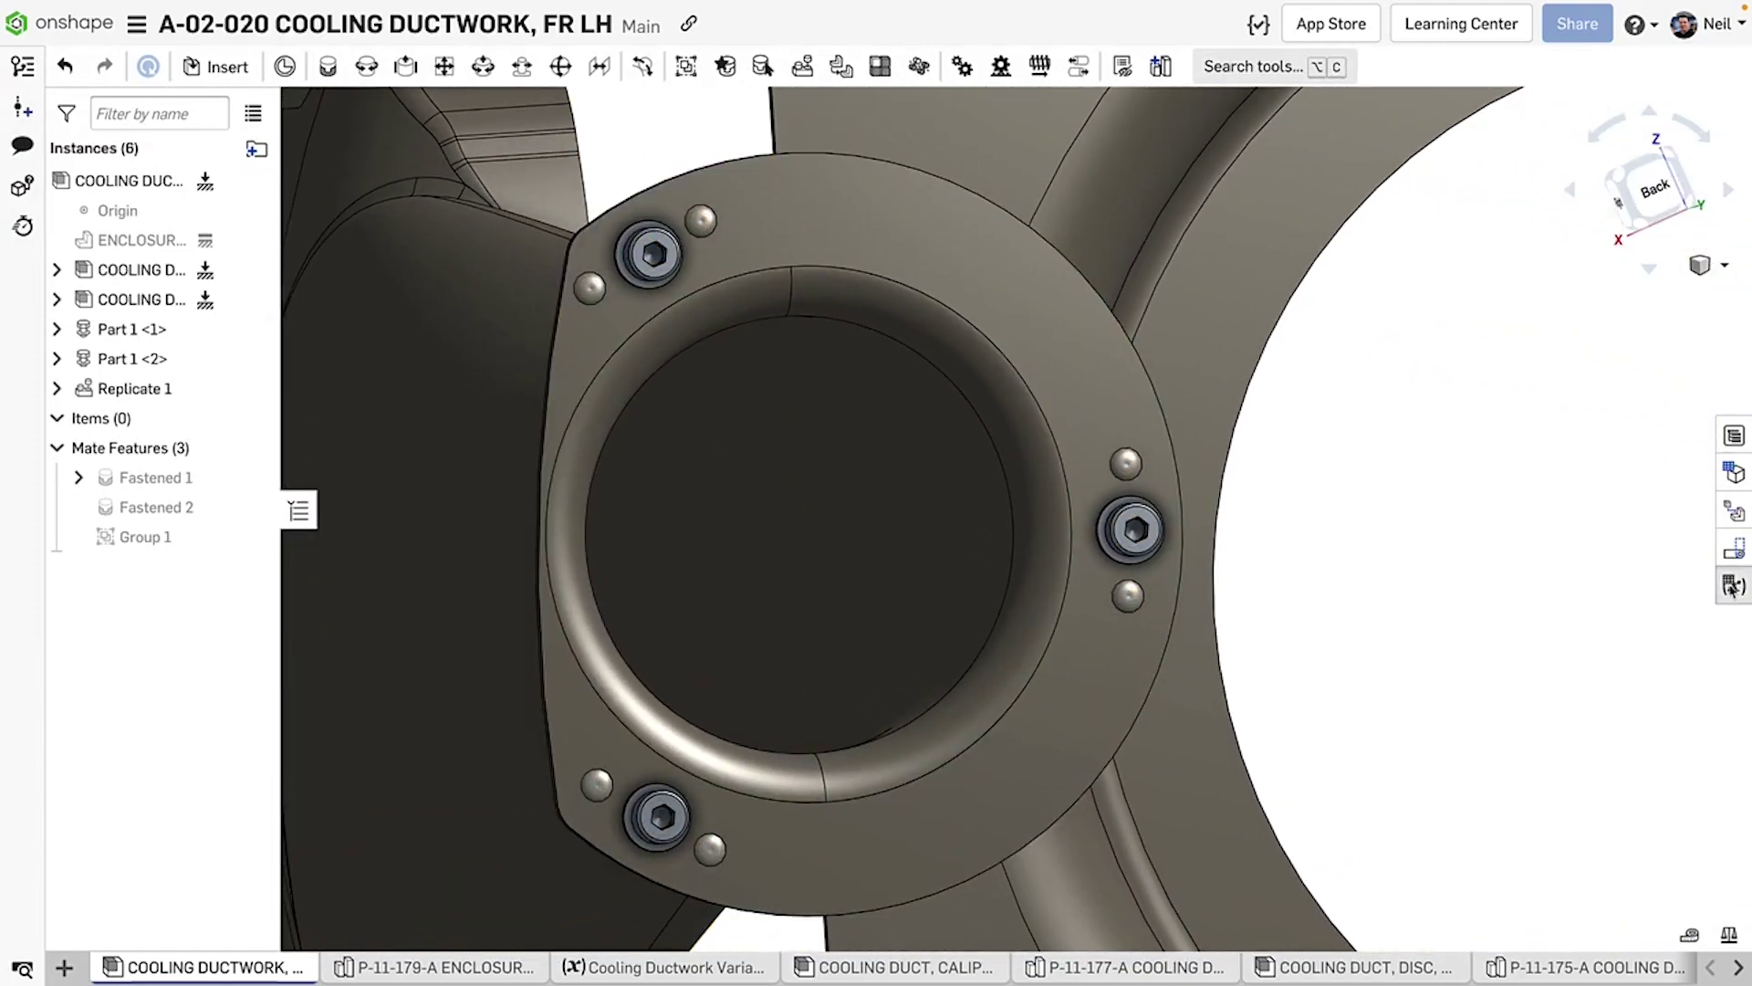
Show the cooling ductwork's variable table and set CD_NUT_PLATE_ARRAY_NUM to 4 for the caliper duct
left_click(1733, 585)
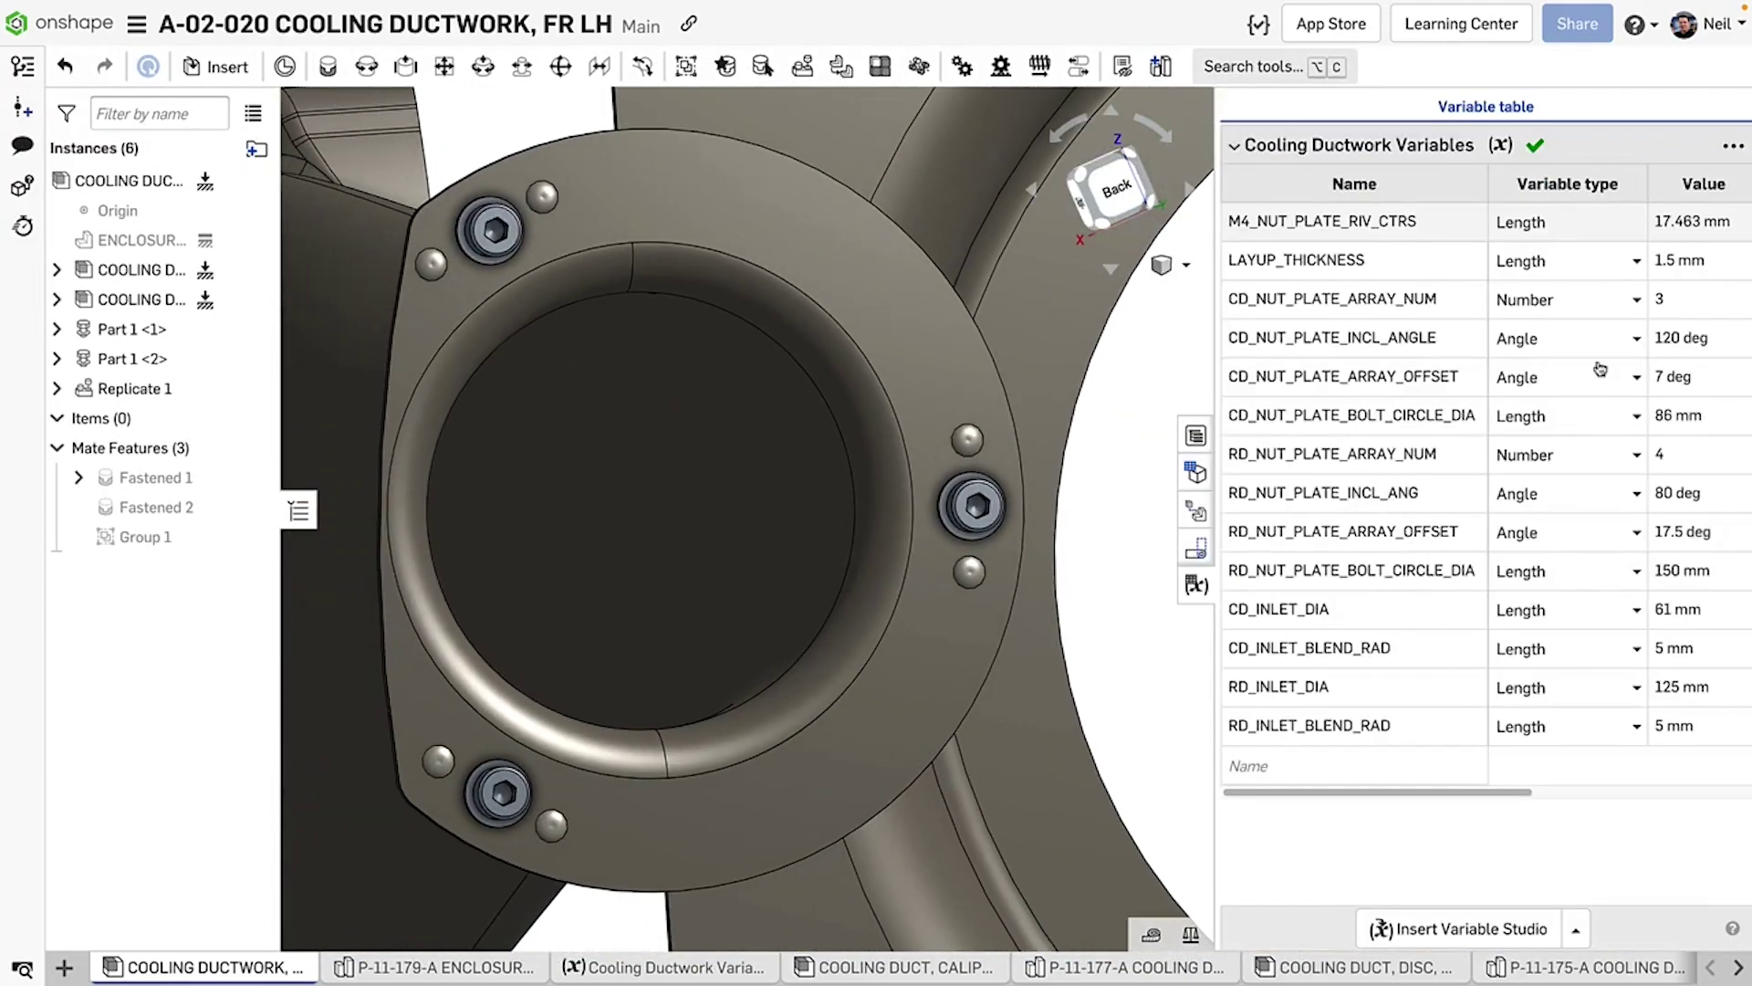
left_click(1675, 299)
type("4")
key("Return")
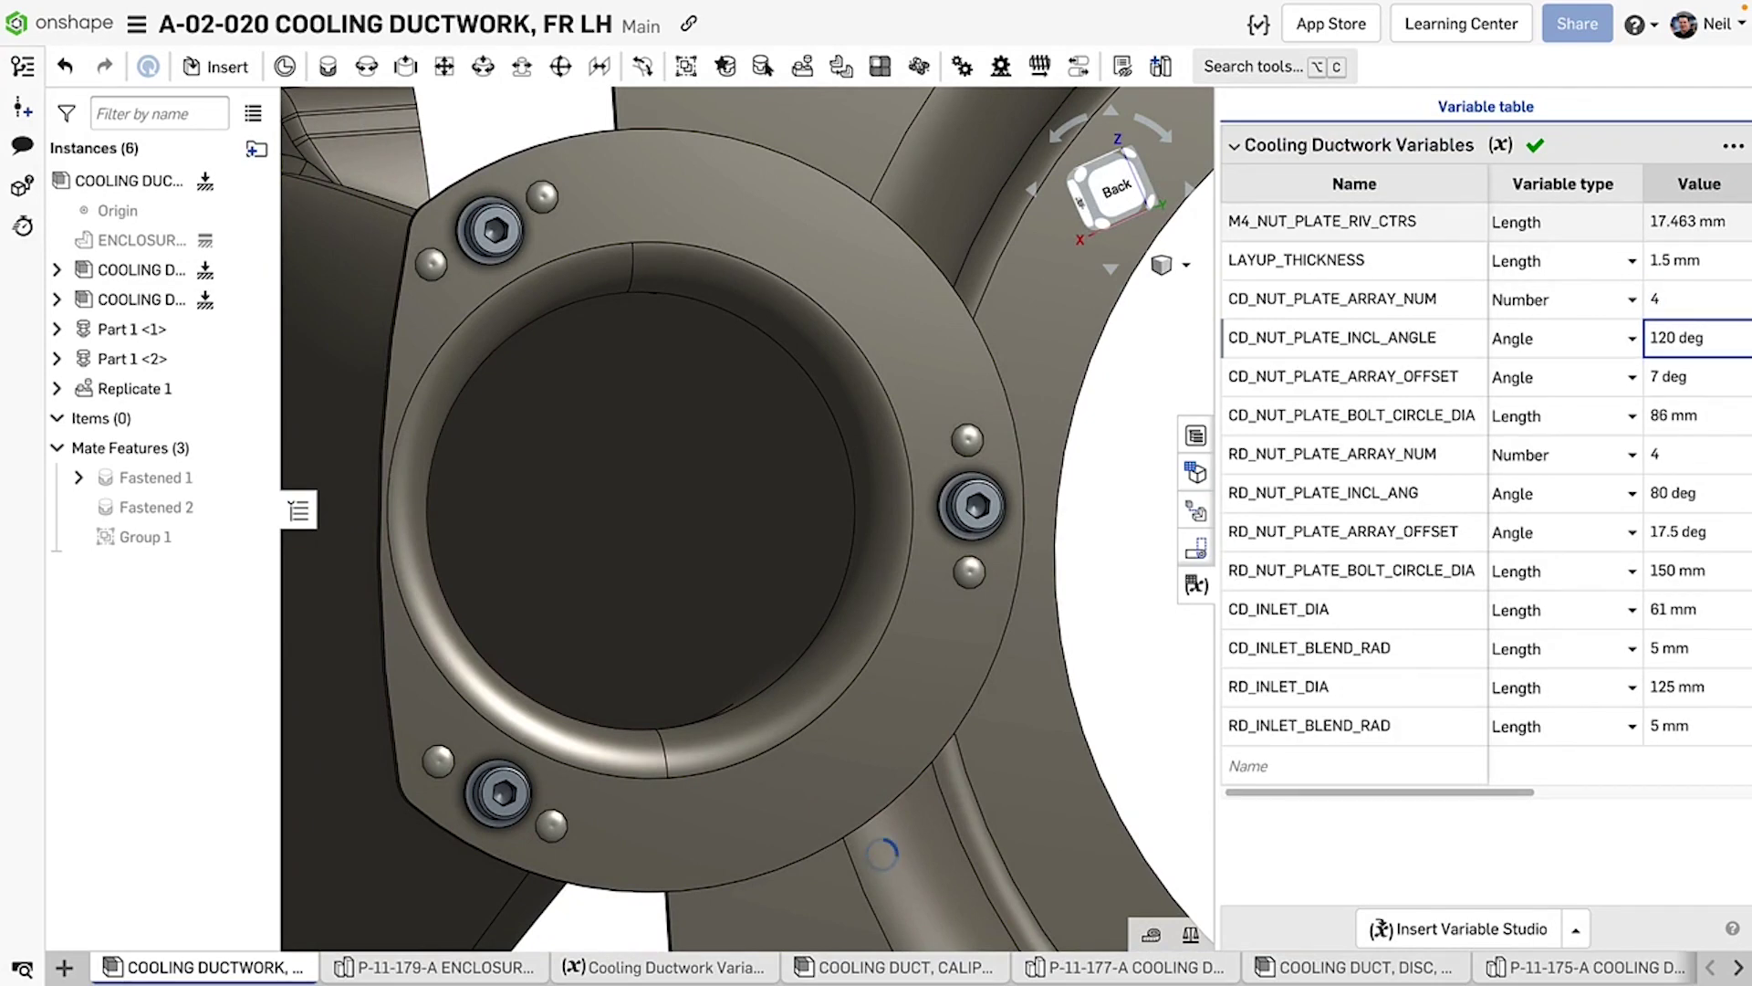
type("80")
Set the rotor duct's RD_NUT_PLATE_ARRAY_NUM variable to 5
scroll(923, 626, "down", 3)
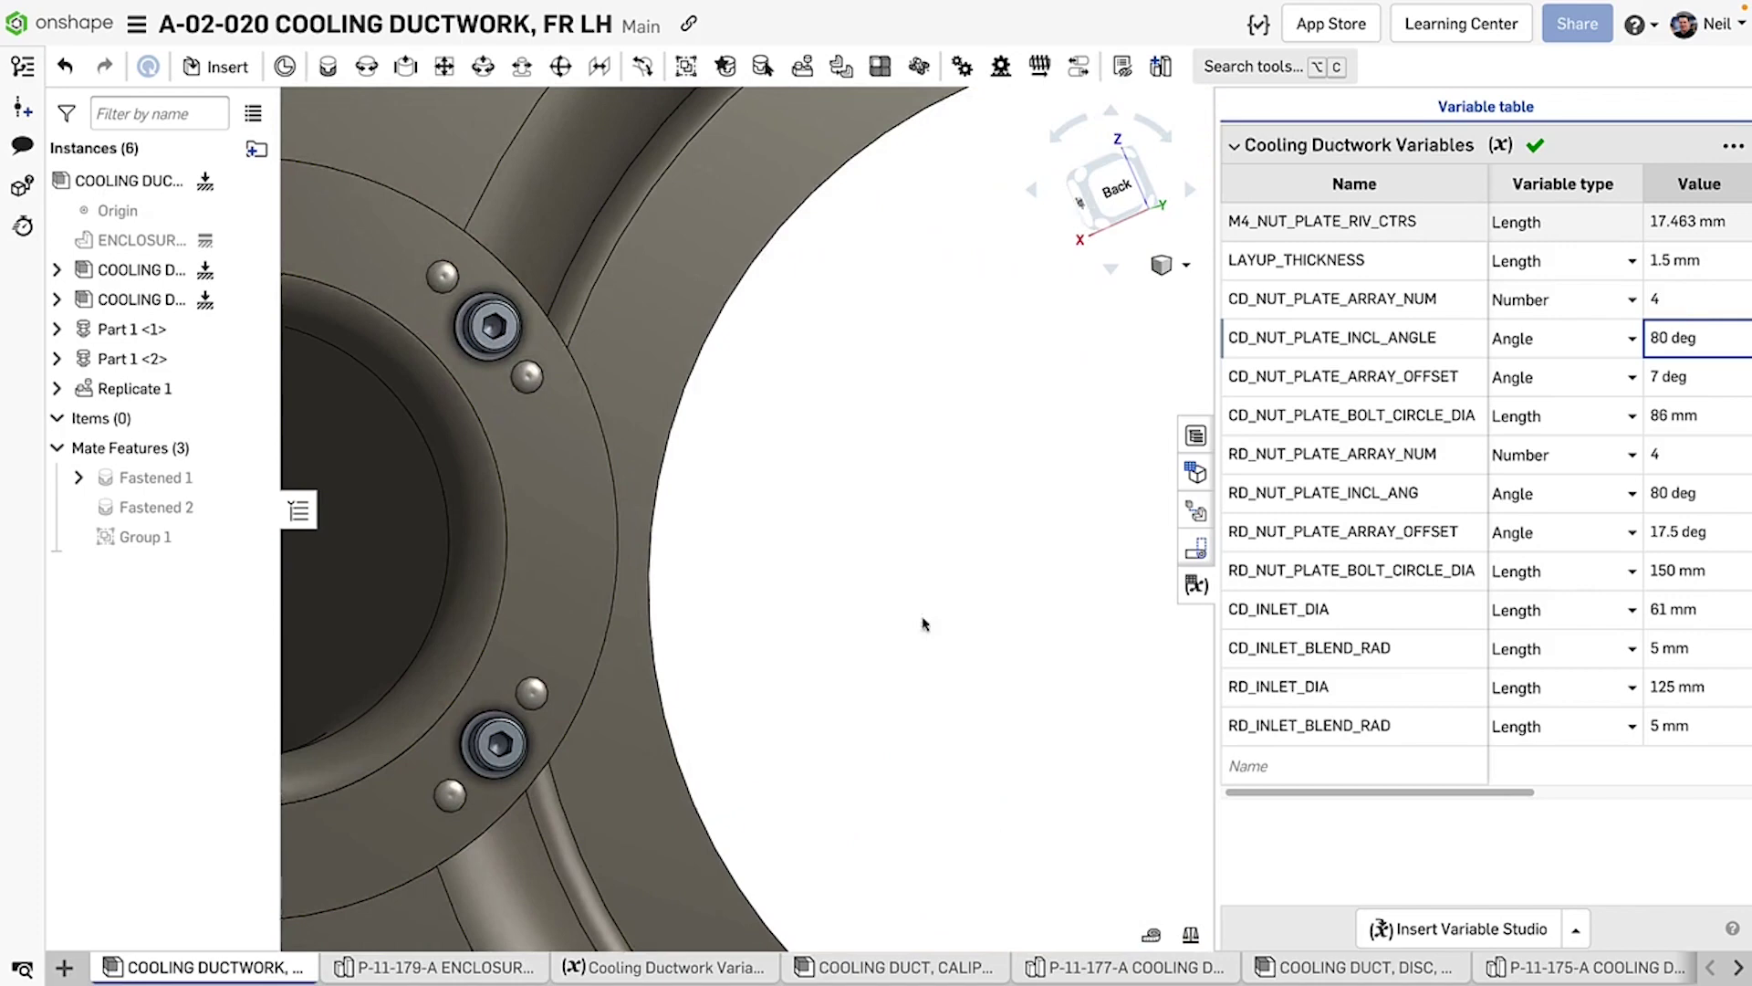
right_click_drag(1010, 587, 471, 902)
double_click(1682, 456)
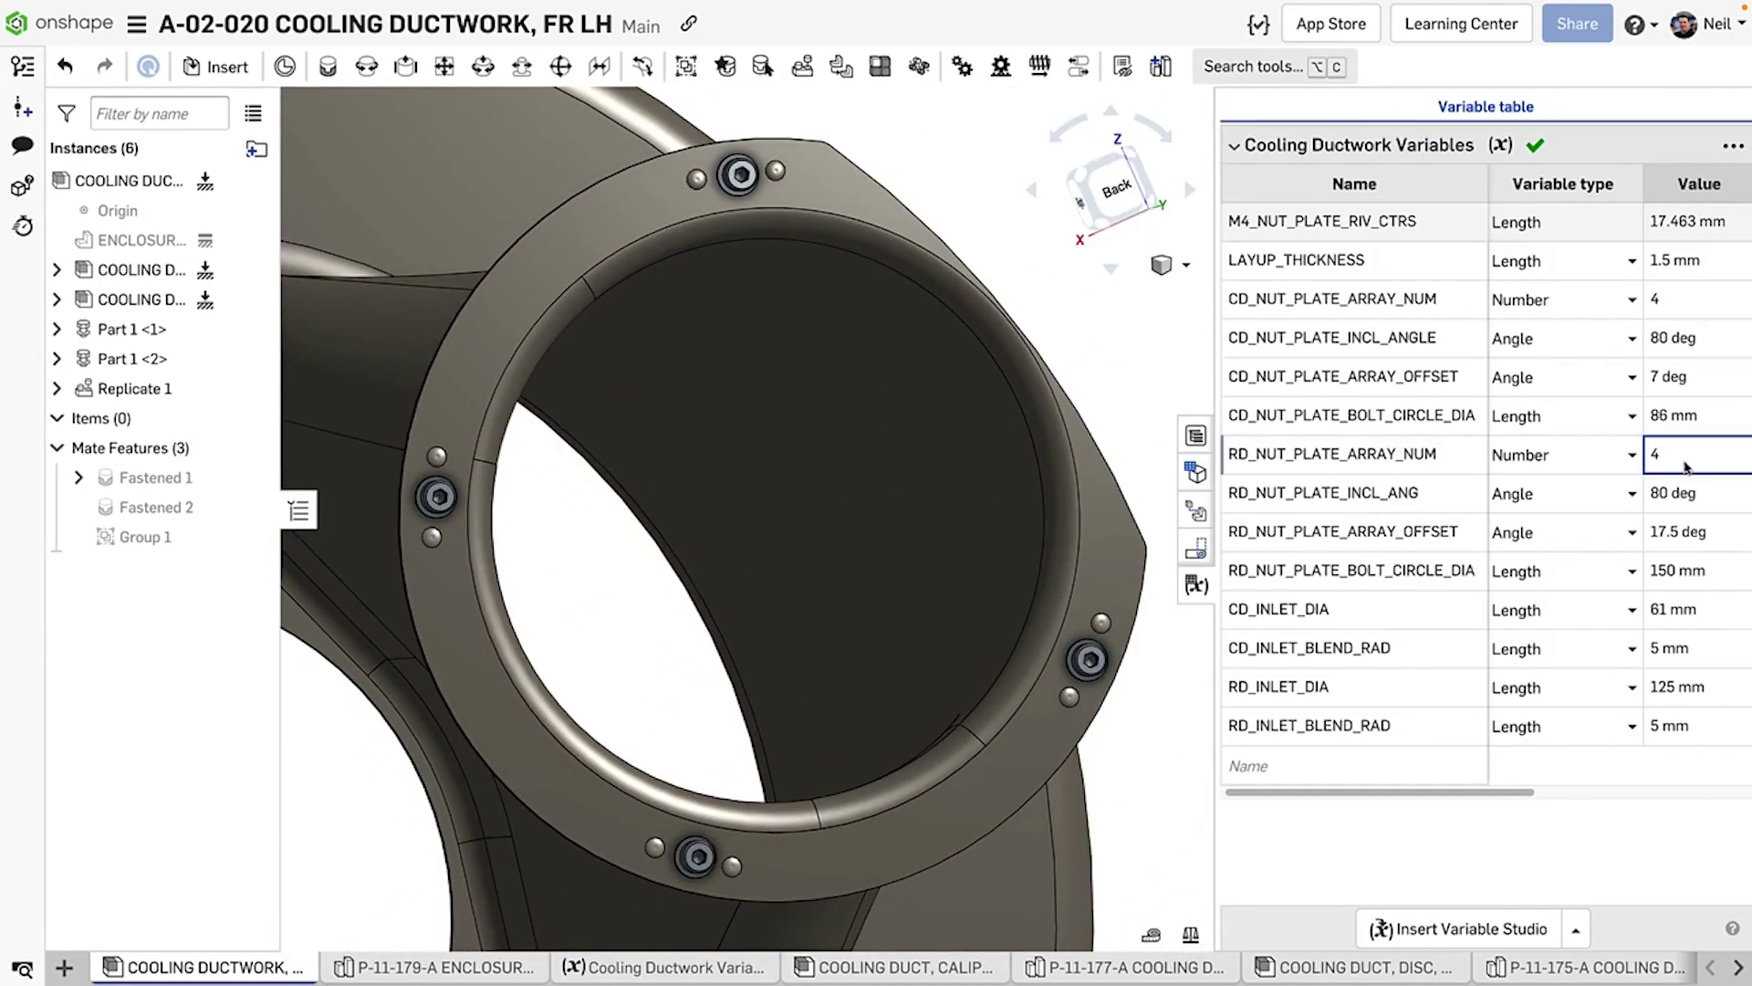
type("5")
key("Return")
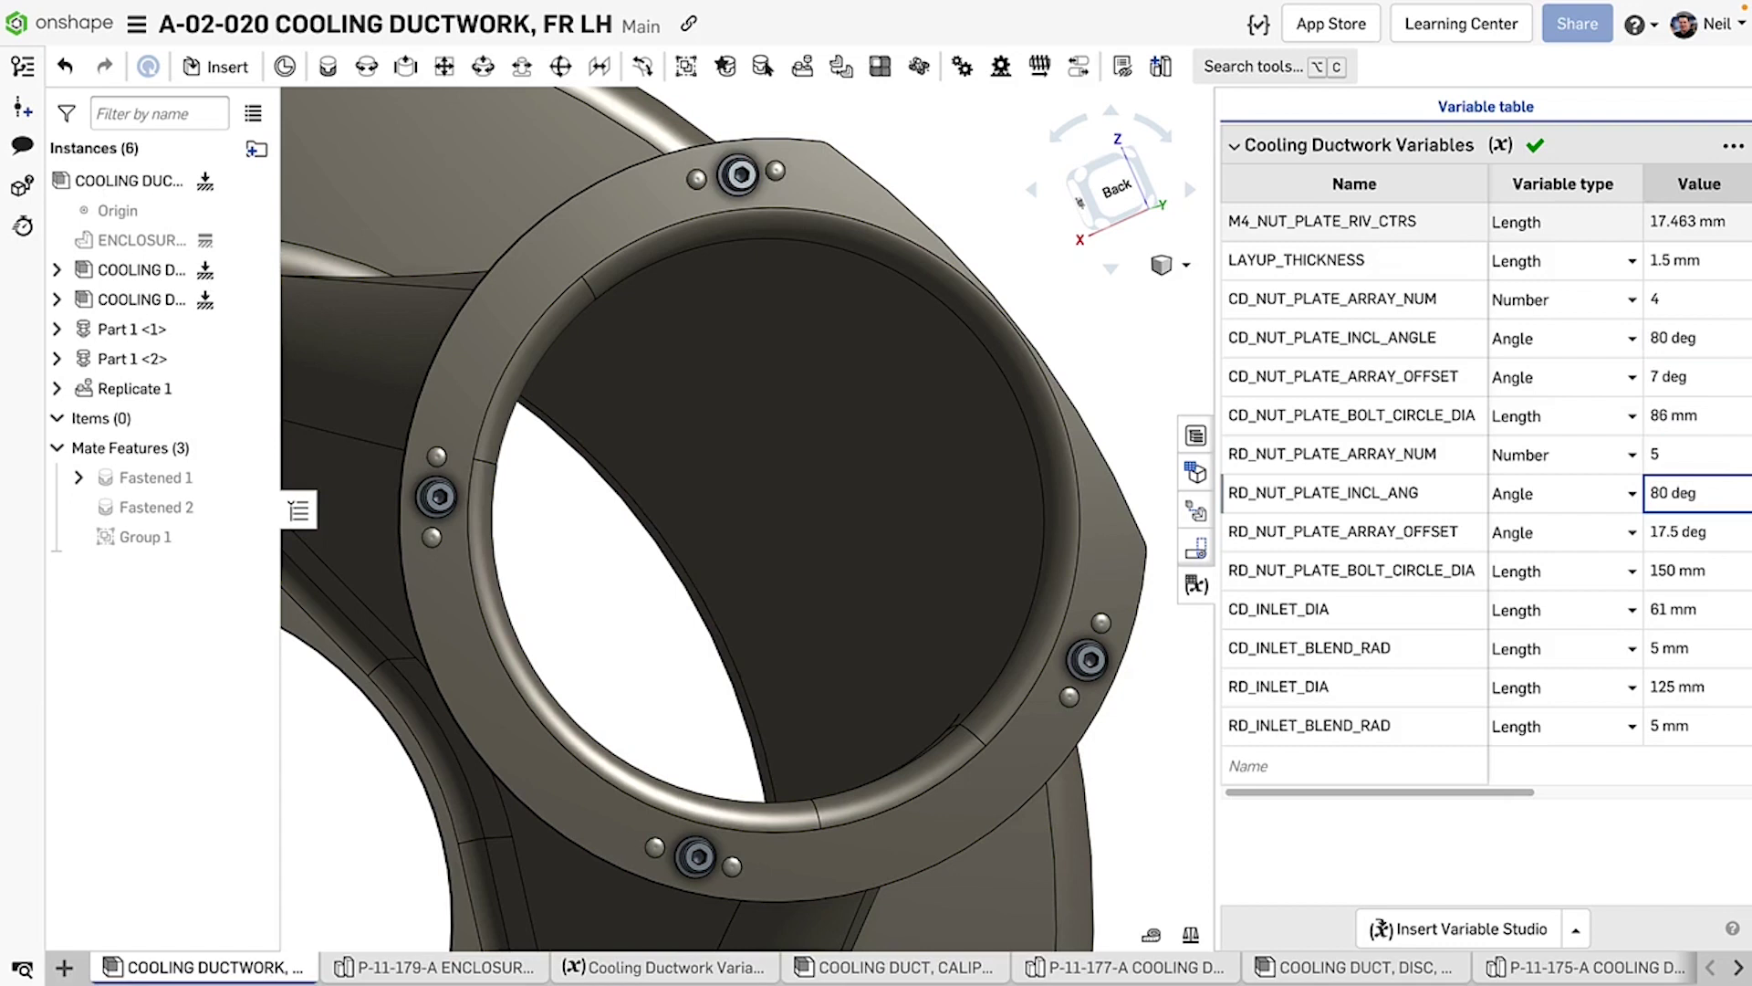
type("60")
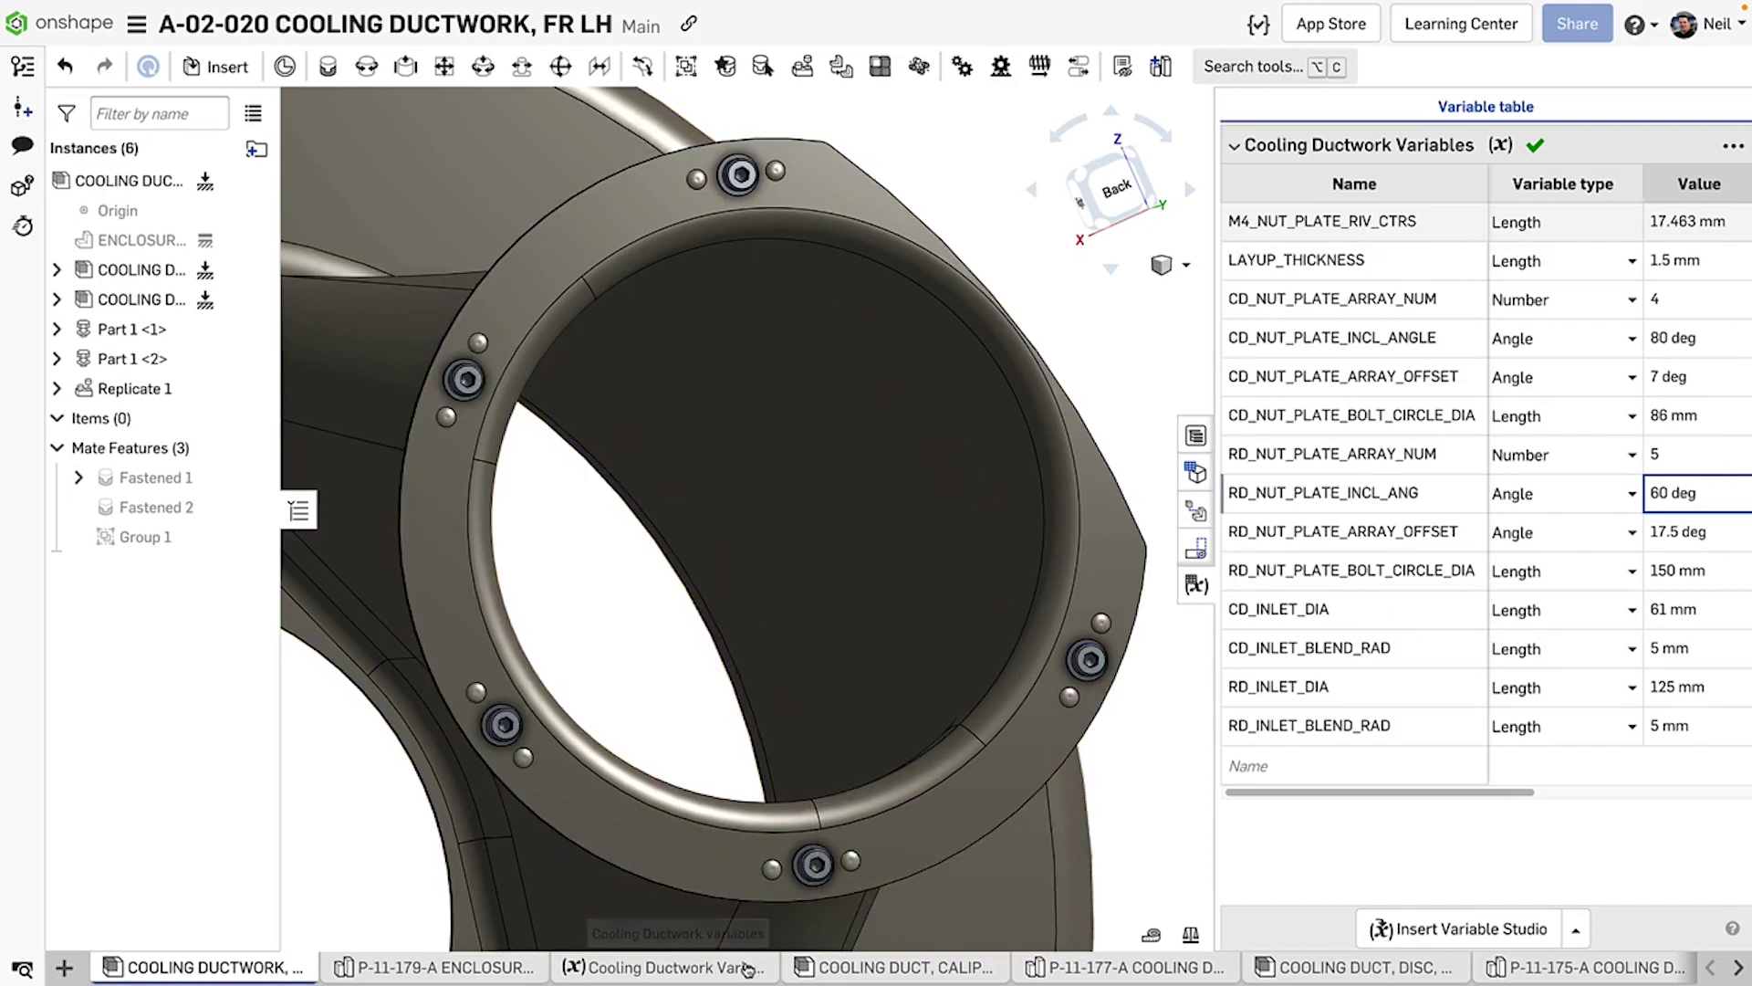
Open the Cooling Ductwork Variables studio and widen the Value column to read the CD_NUT_PLATE_INCL_ANGLE expression
left_click(749, 969)
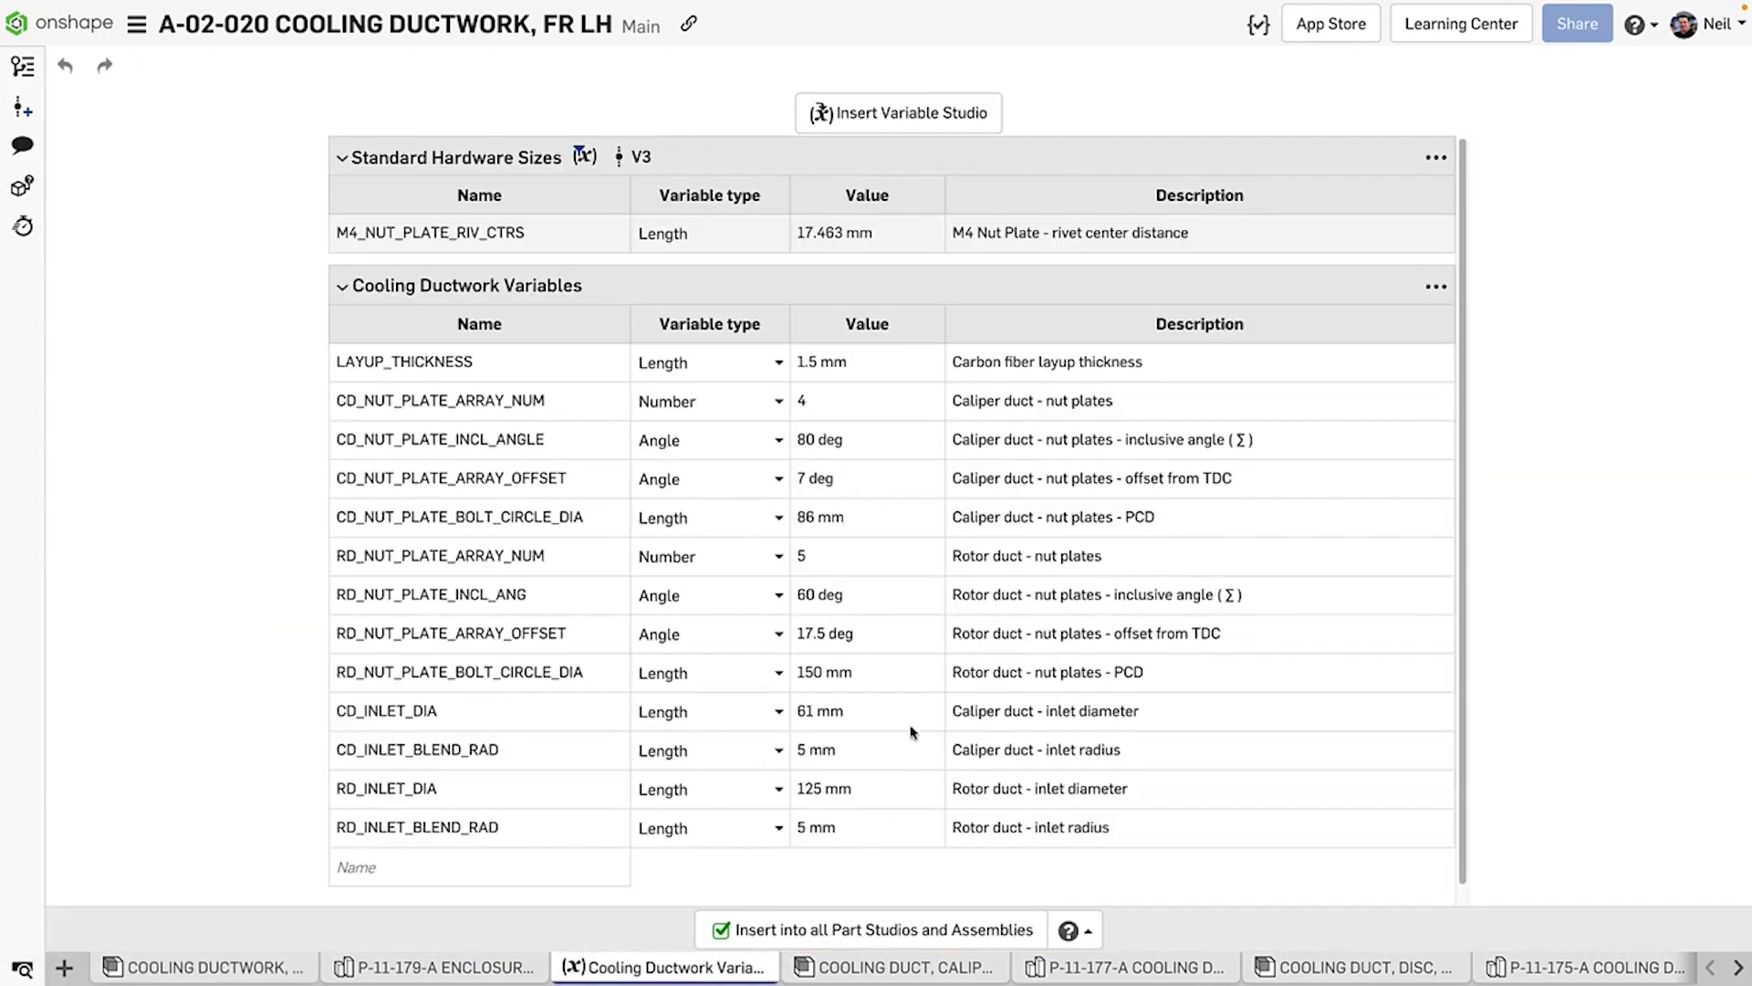
left_click(890, 444)
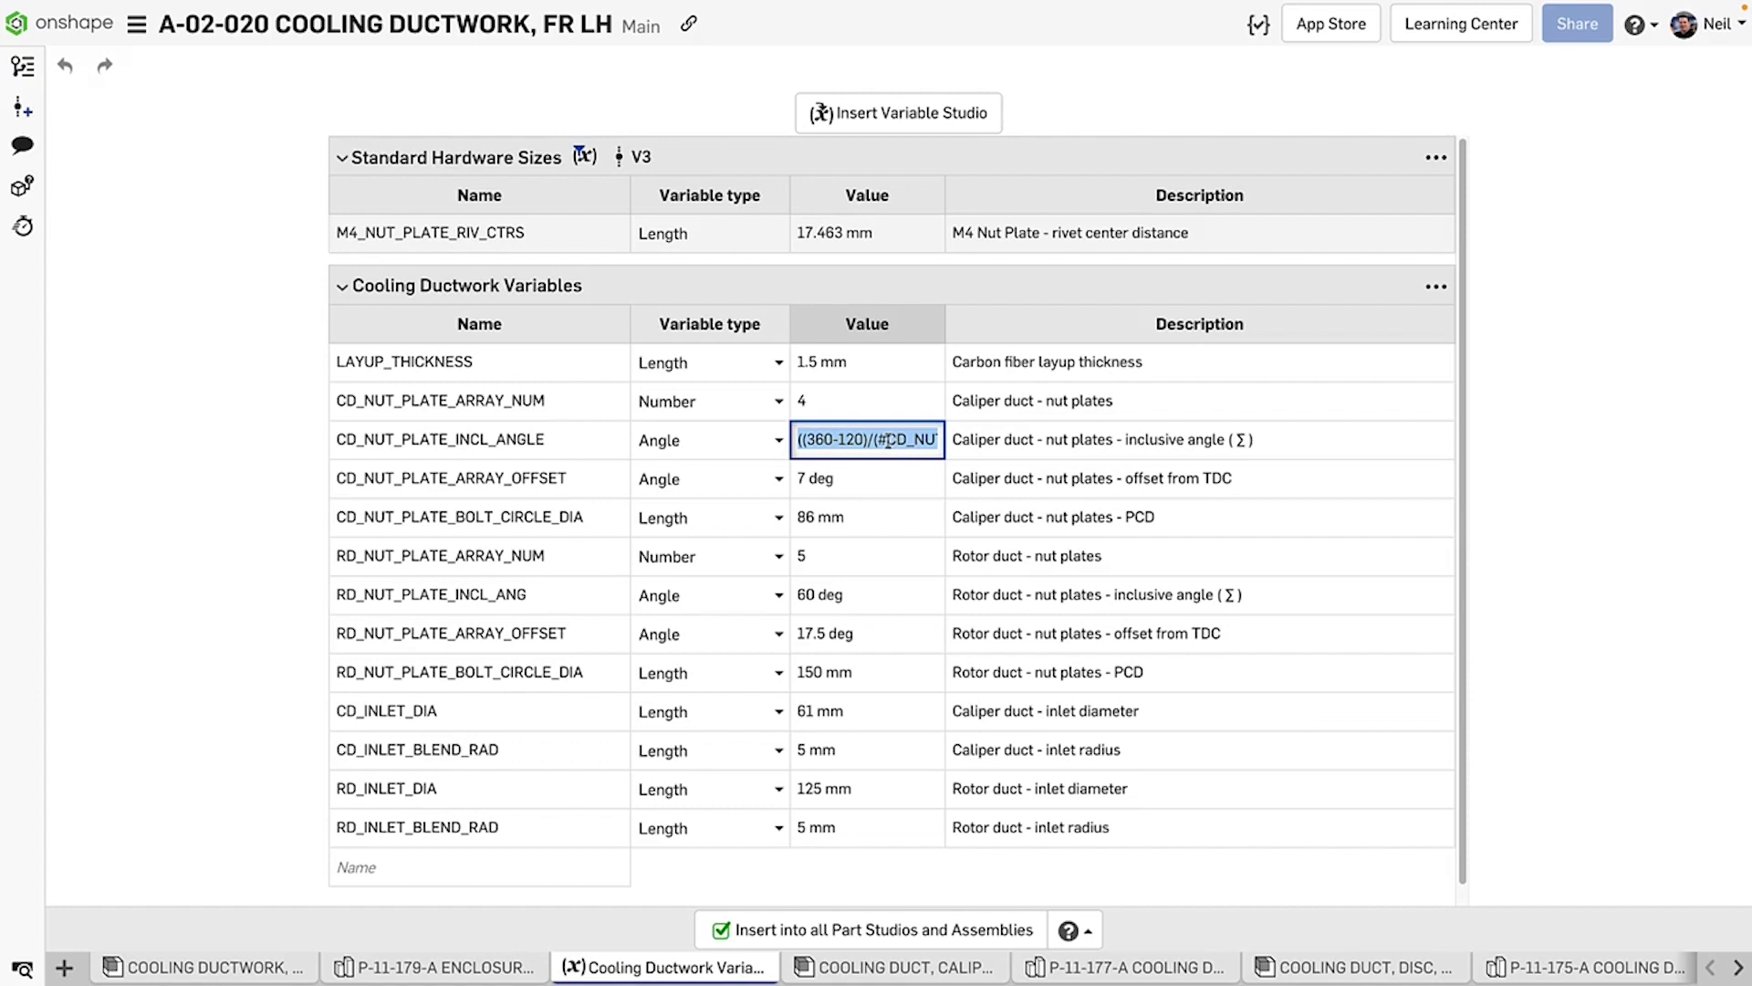
left_click_drag(945, 324, 1120, 321)
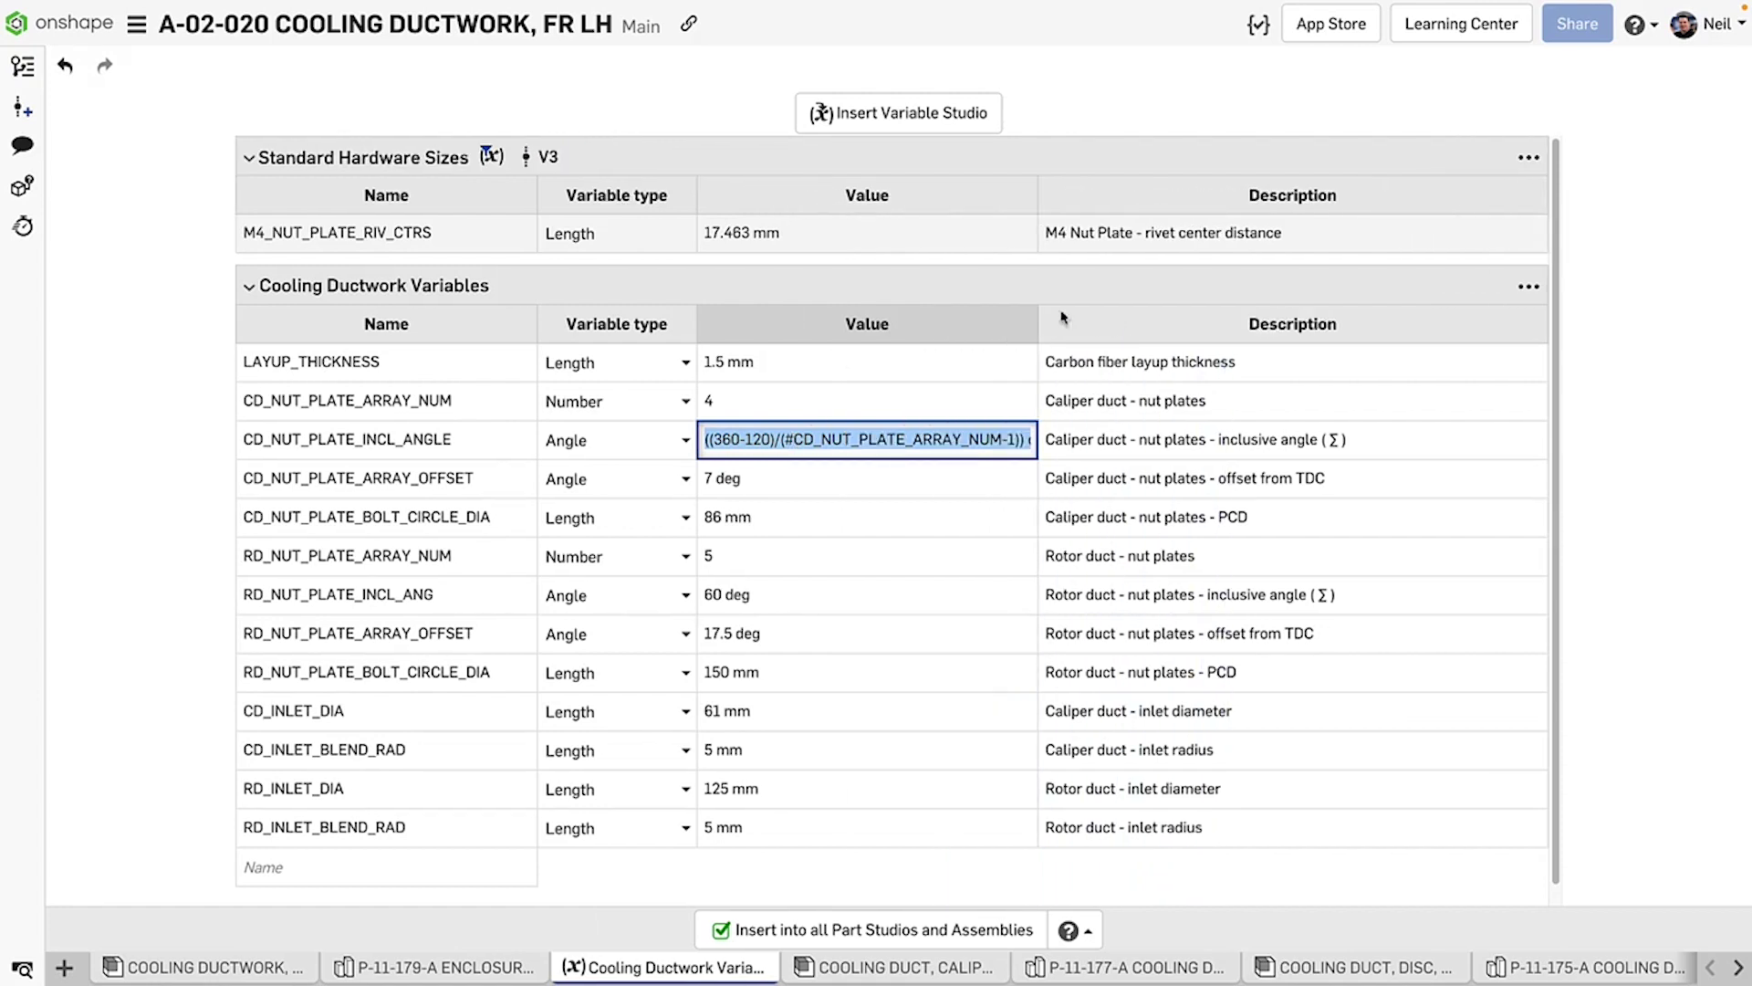
Browse the Variable Studios available for insertion from other documents, including the A-02-001 SUSPENSION document
left_click(501, 235)
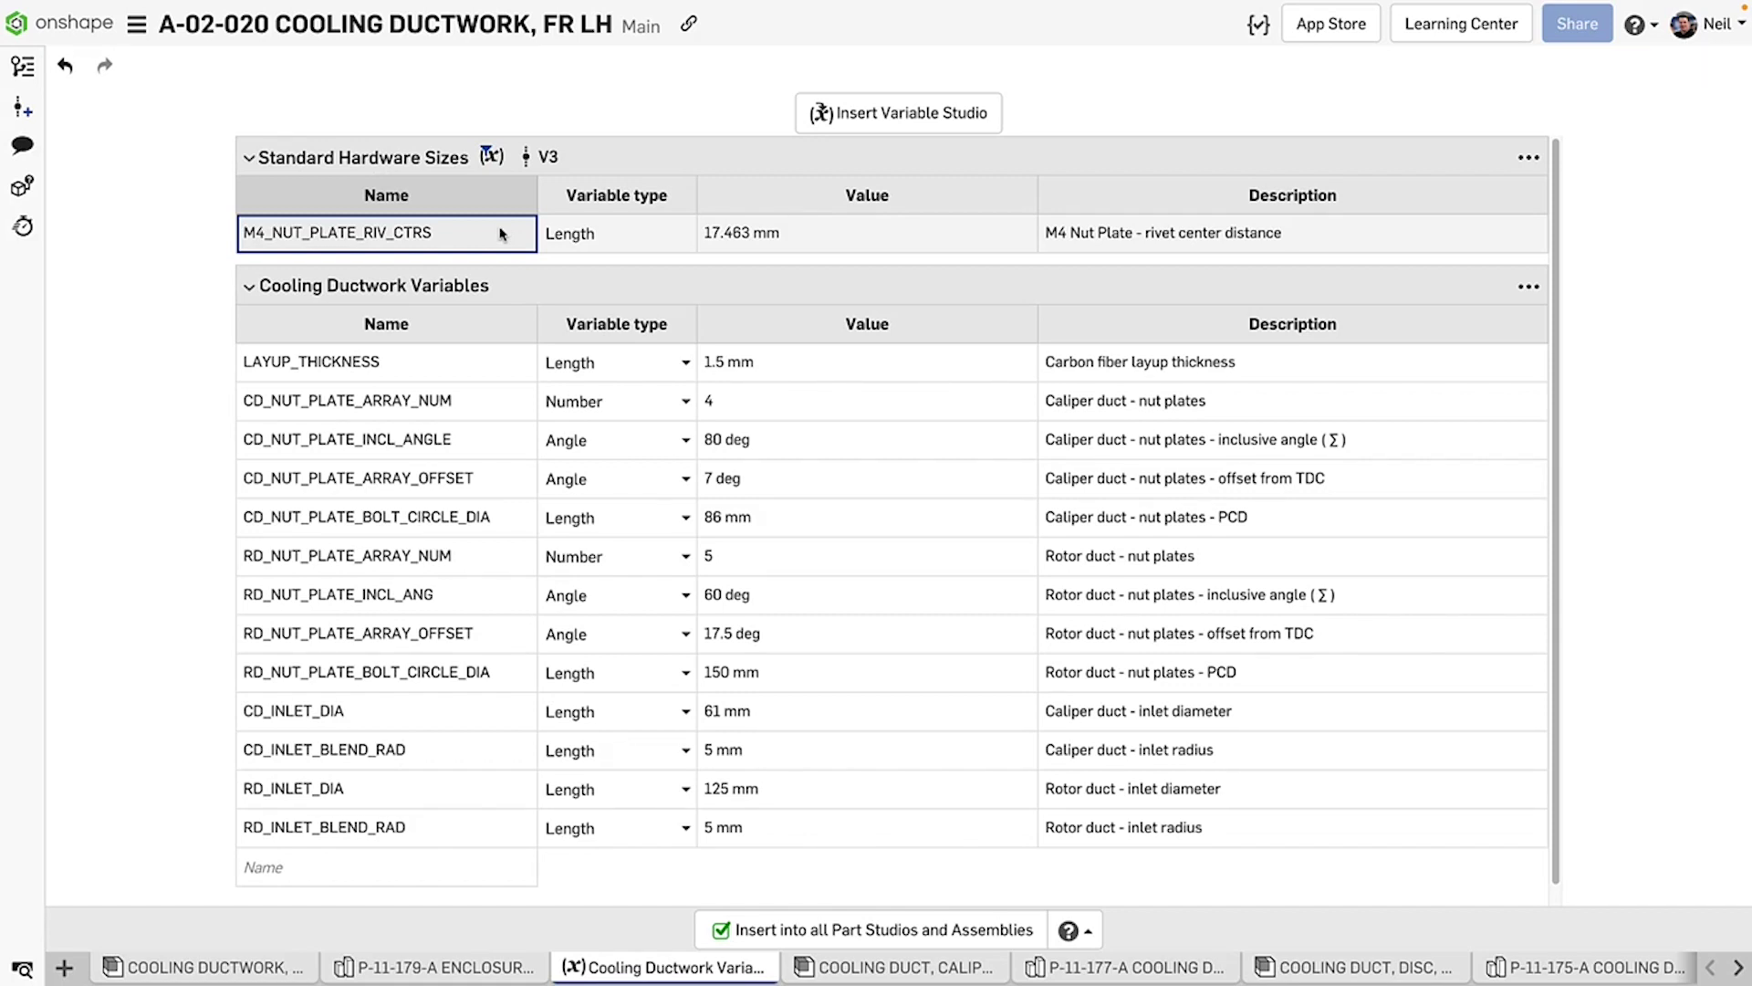
left_click(913, 136)
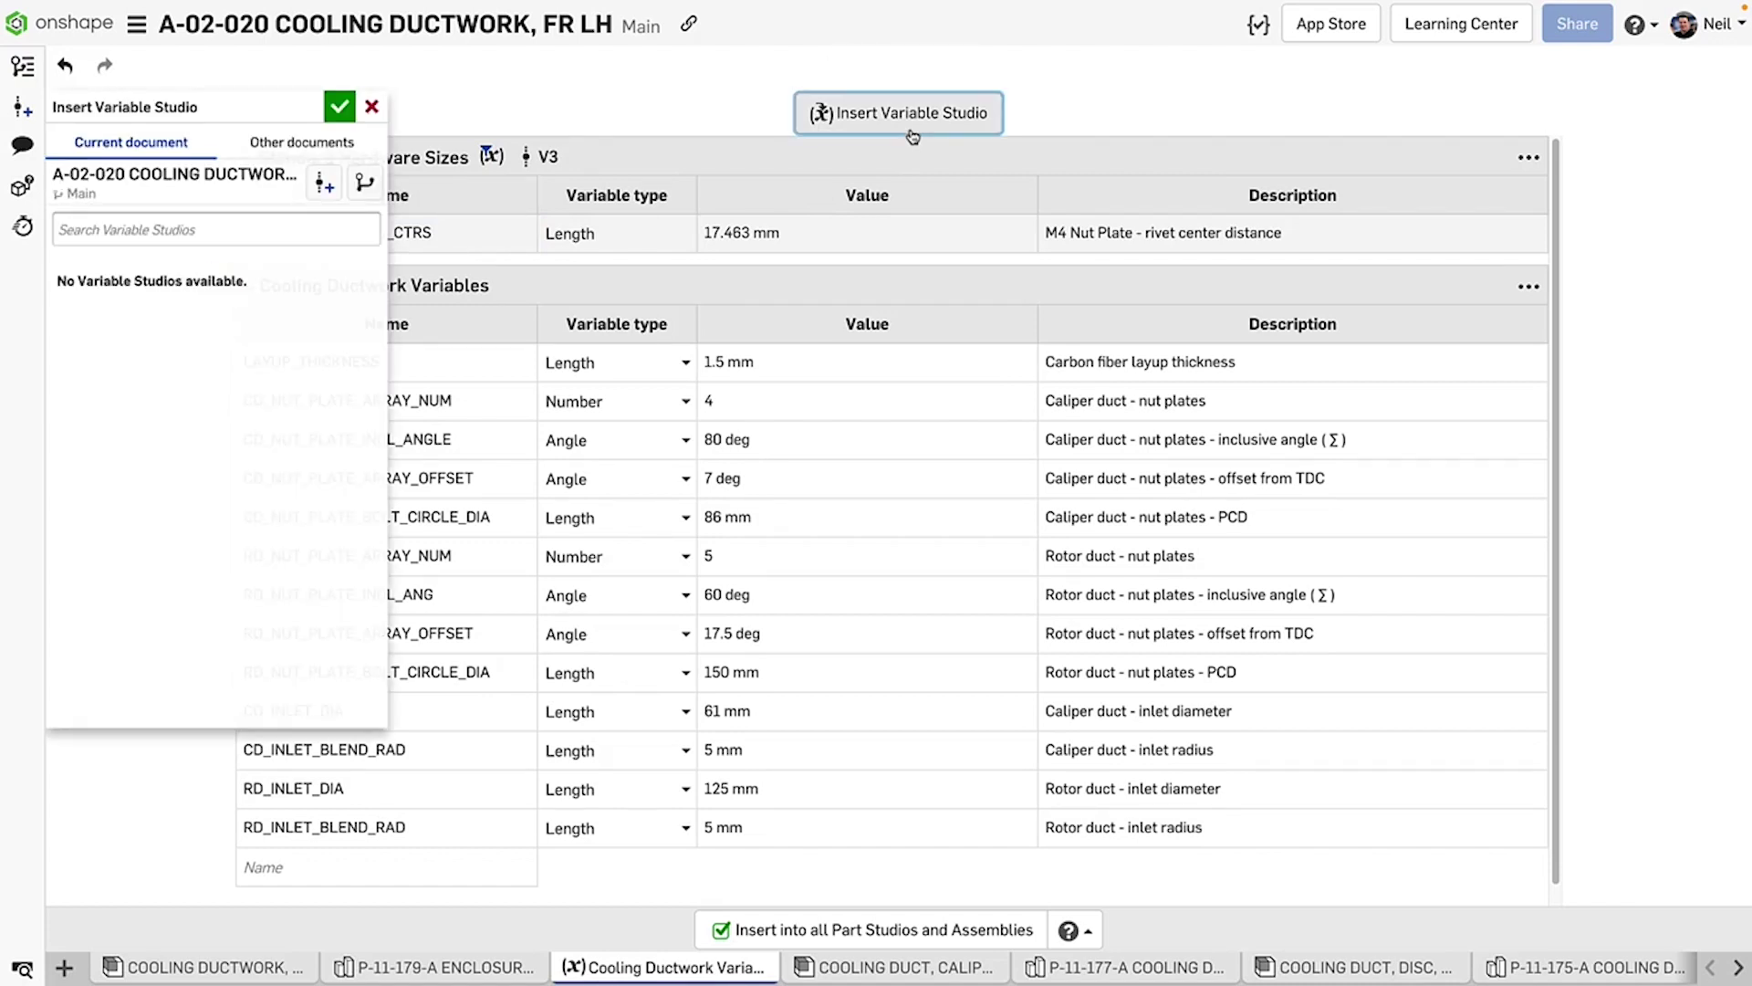
left_click(306, 144)
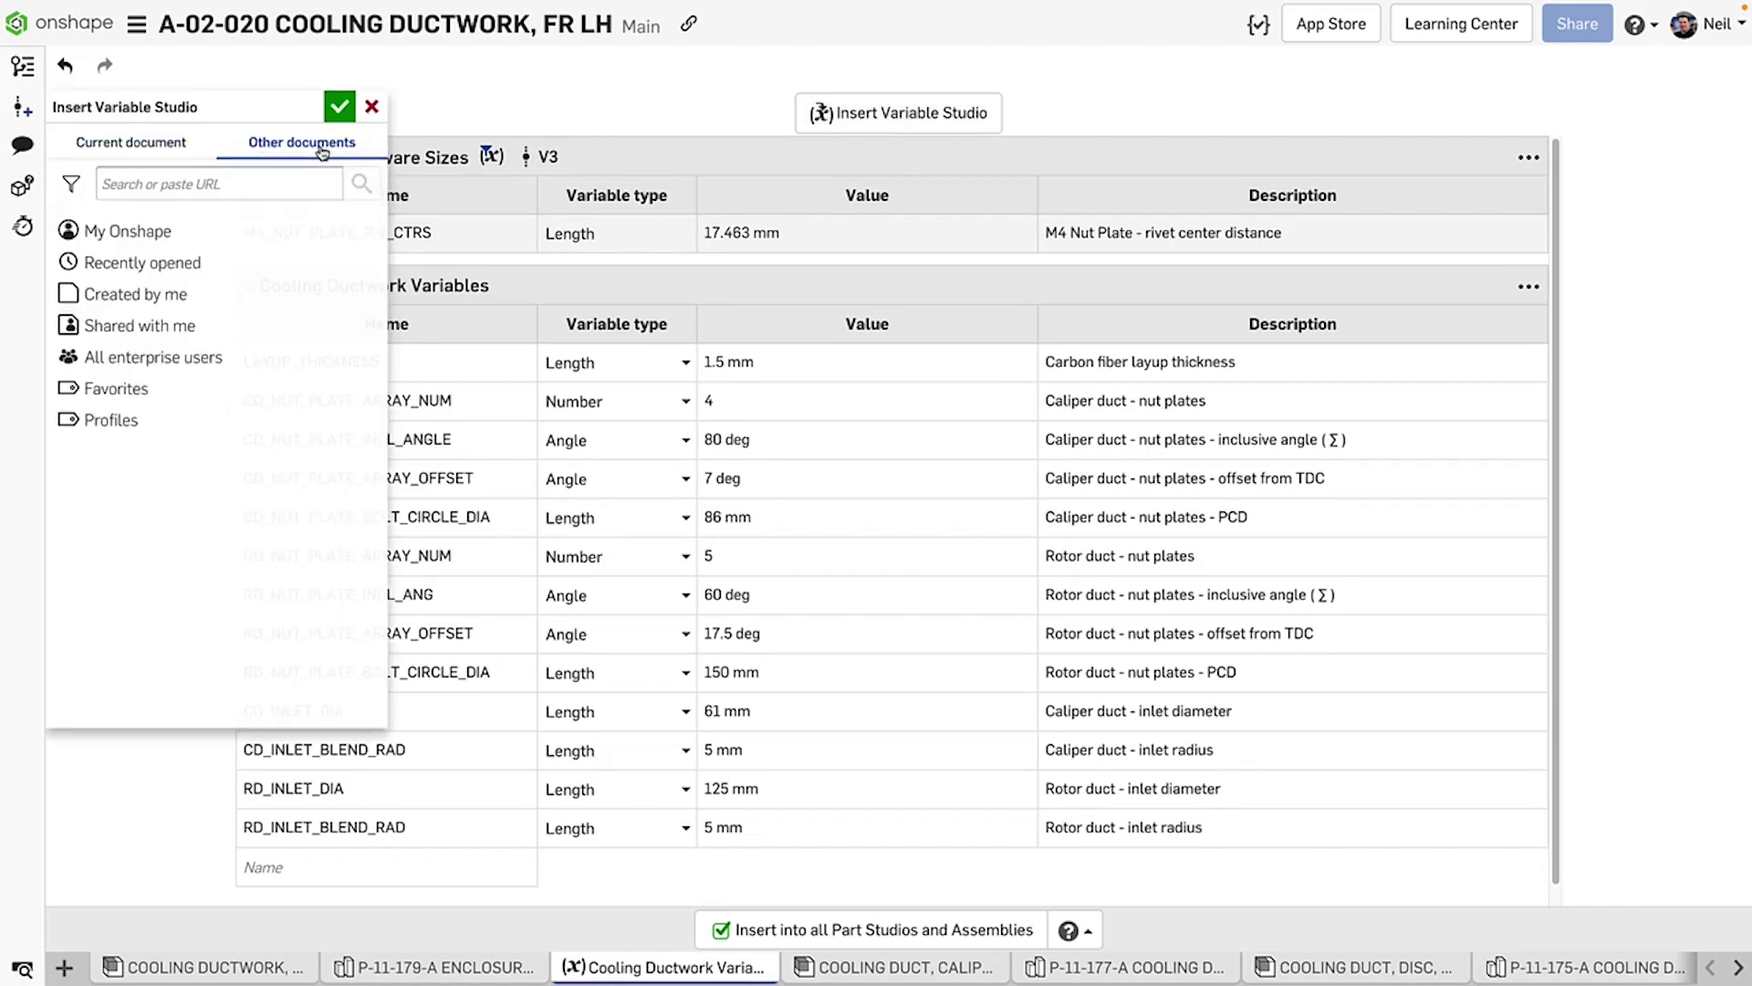
left_click(193, 267)
left_click(198, 270)
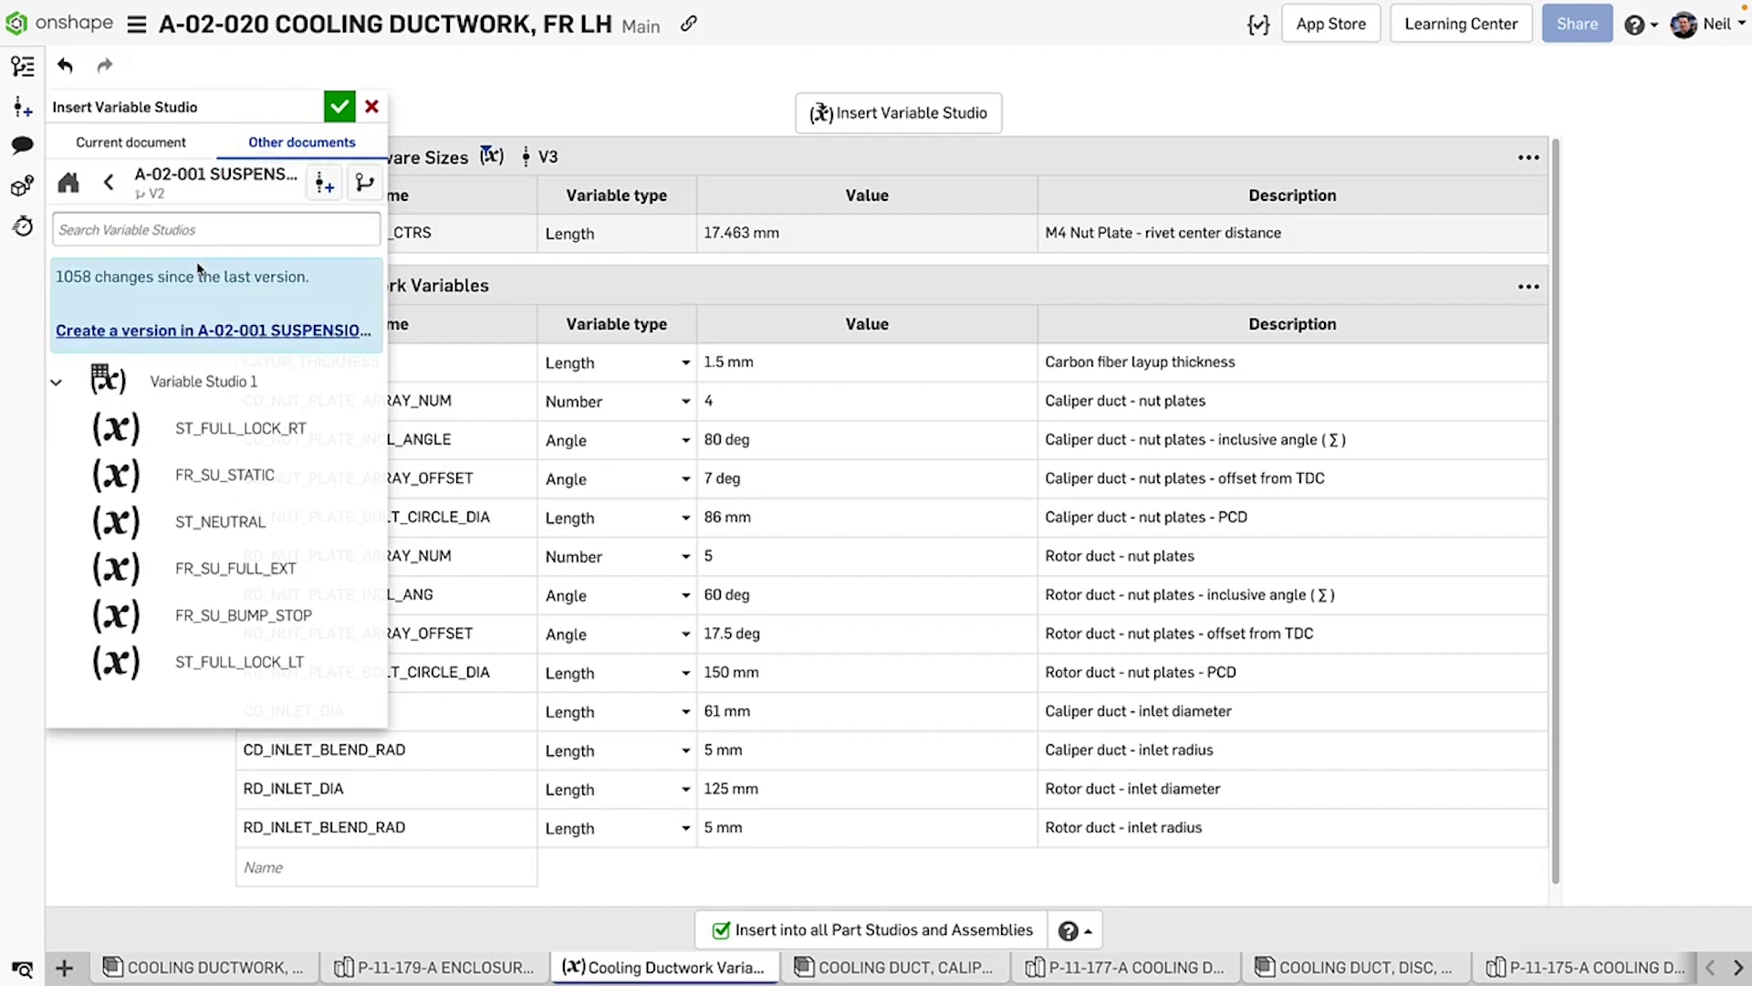
left_click(373, 108)
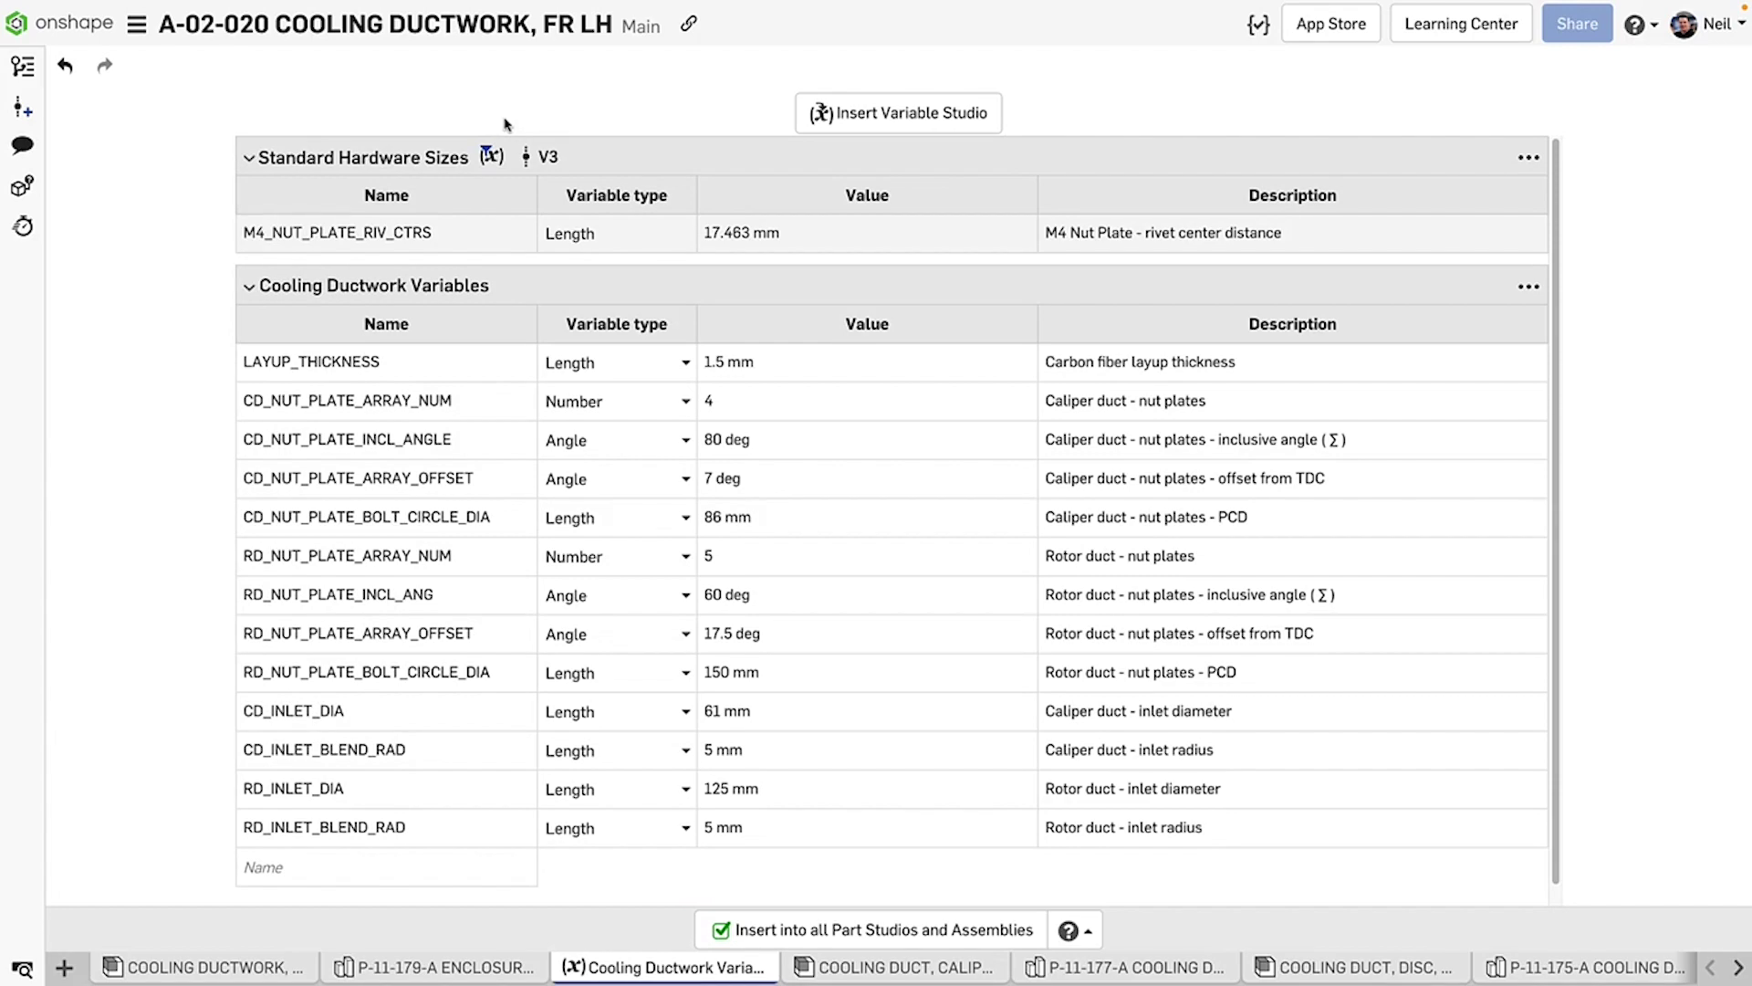
Create version V6 of the cooling ductwork document from Main
left_click(22, 108)
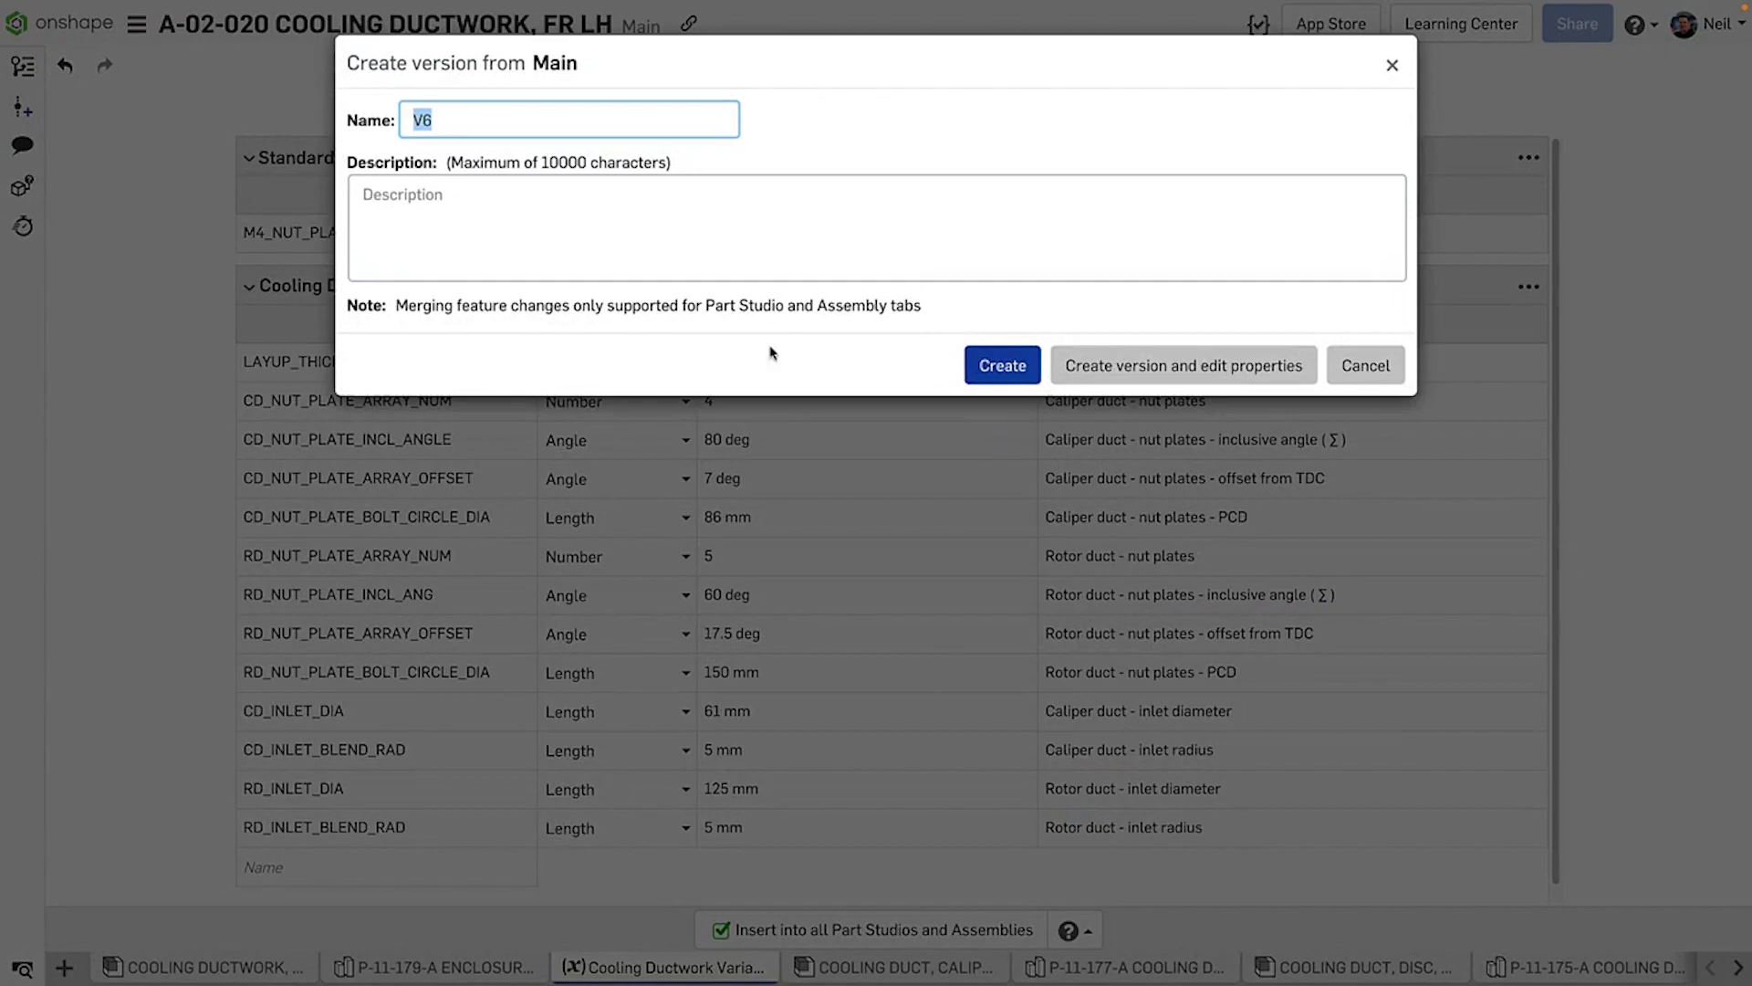
left_click(978, 364)
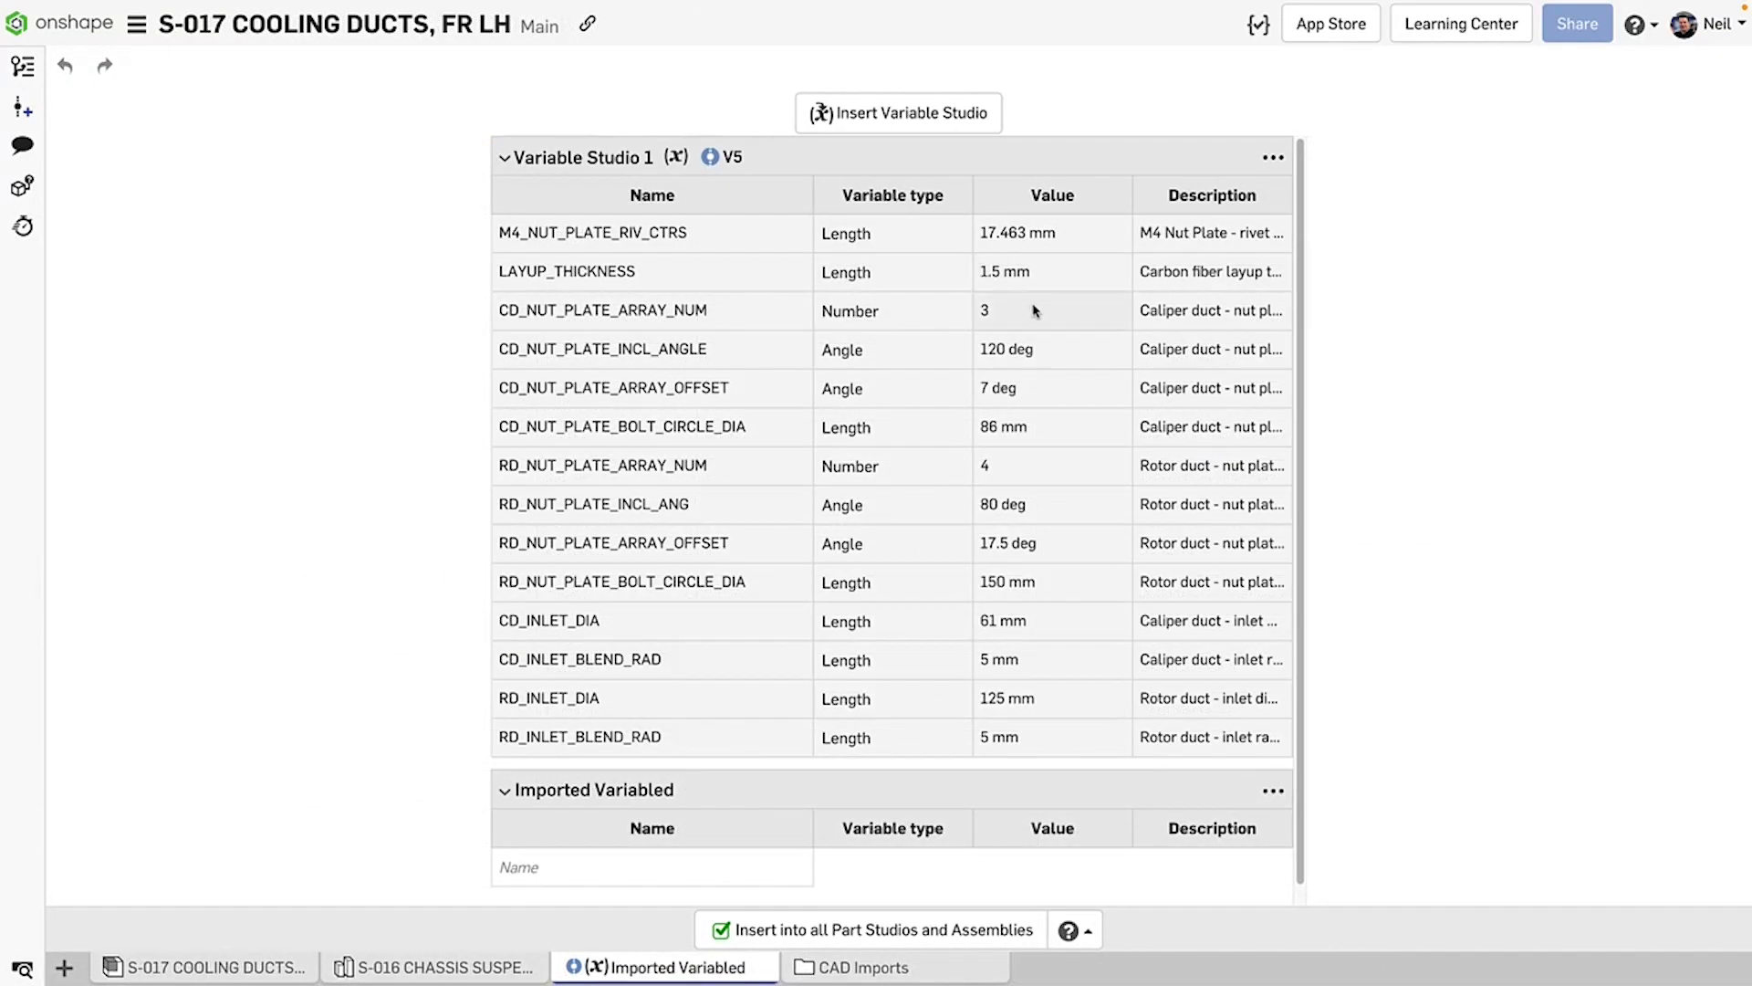
In the S-017 COOLING DUCTS document, update the linked ductwork Variable Studio from A-02-020 to its latest version, V6
left_click(1273, 158)
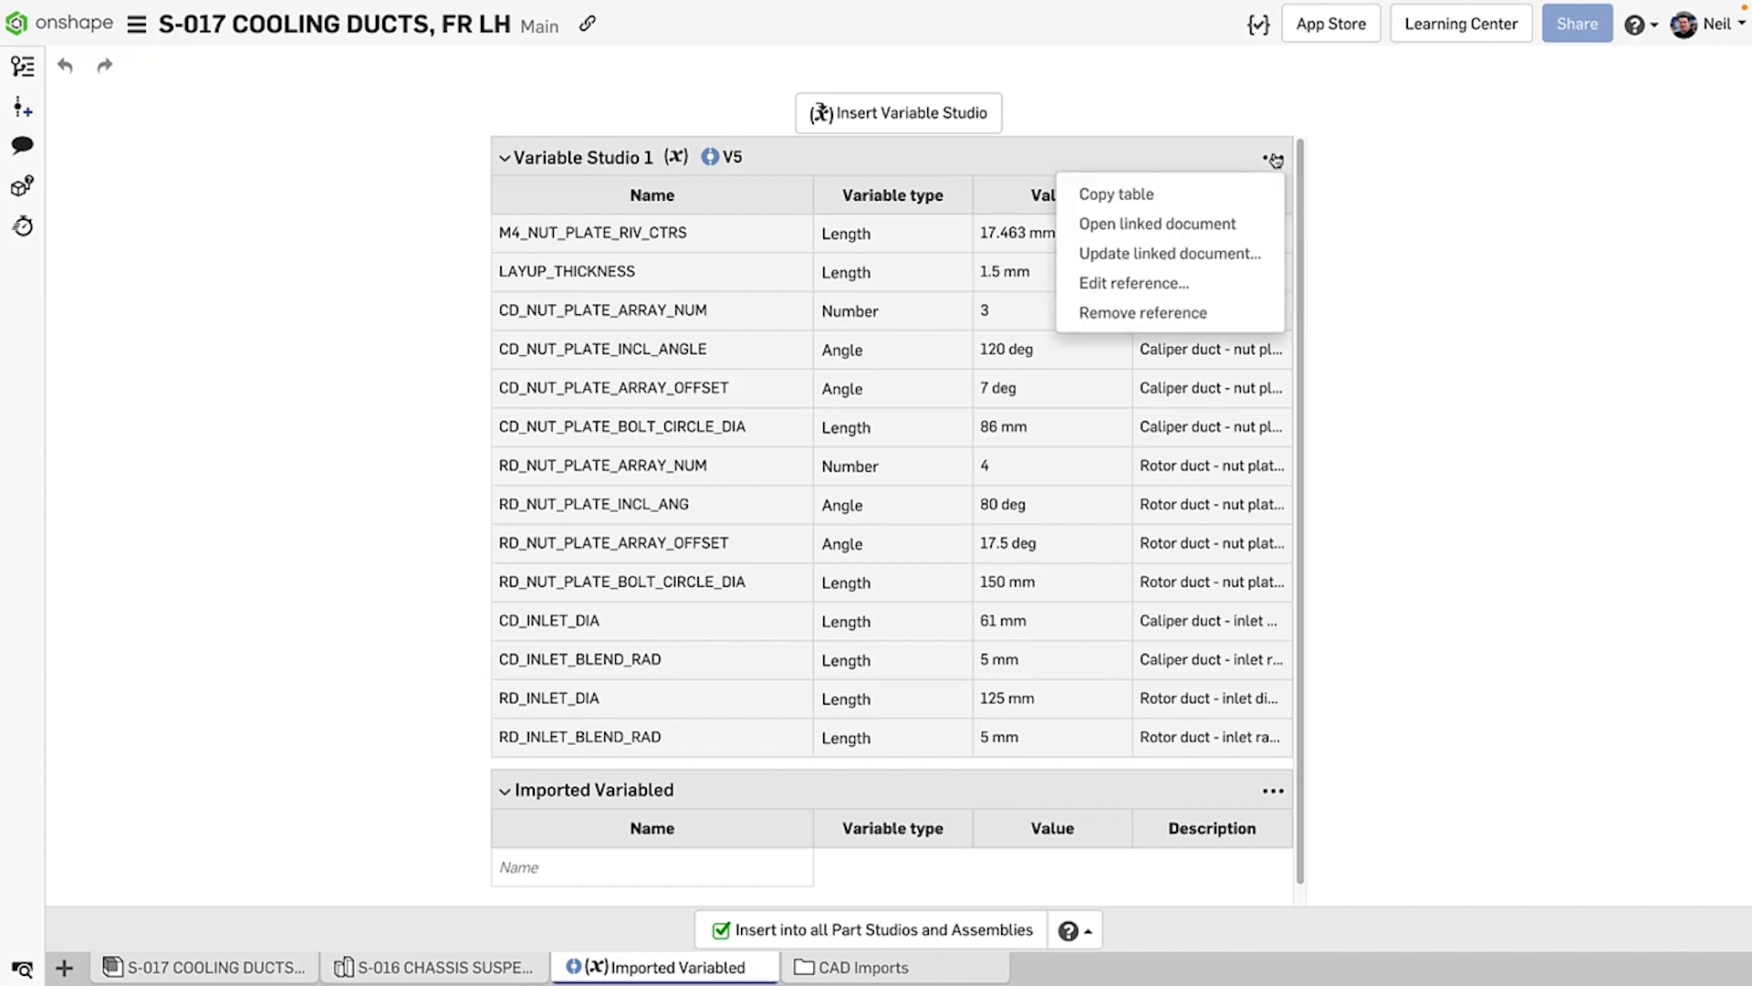
left_click(1169, 254)
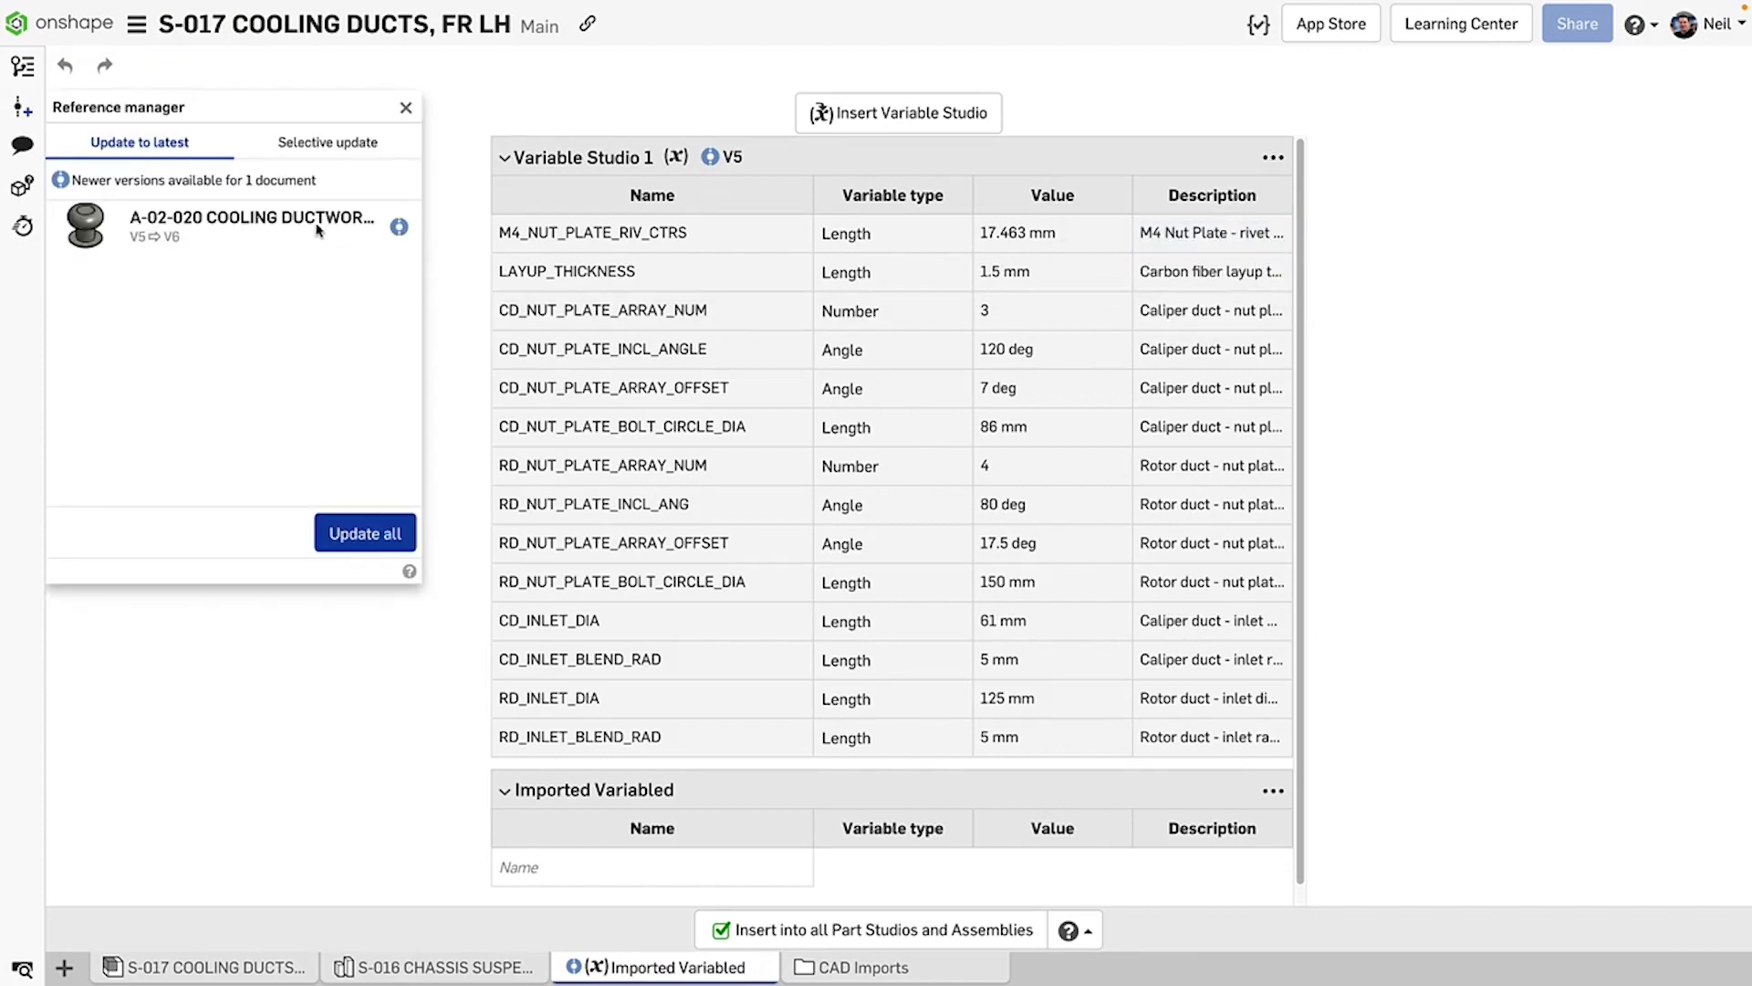
left_click(326, 154)
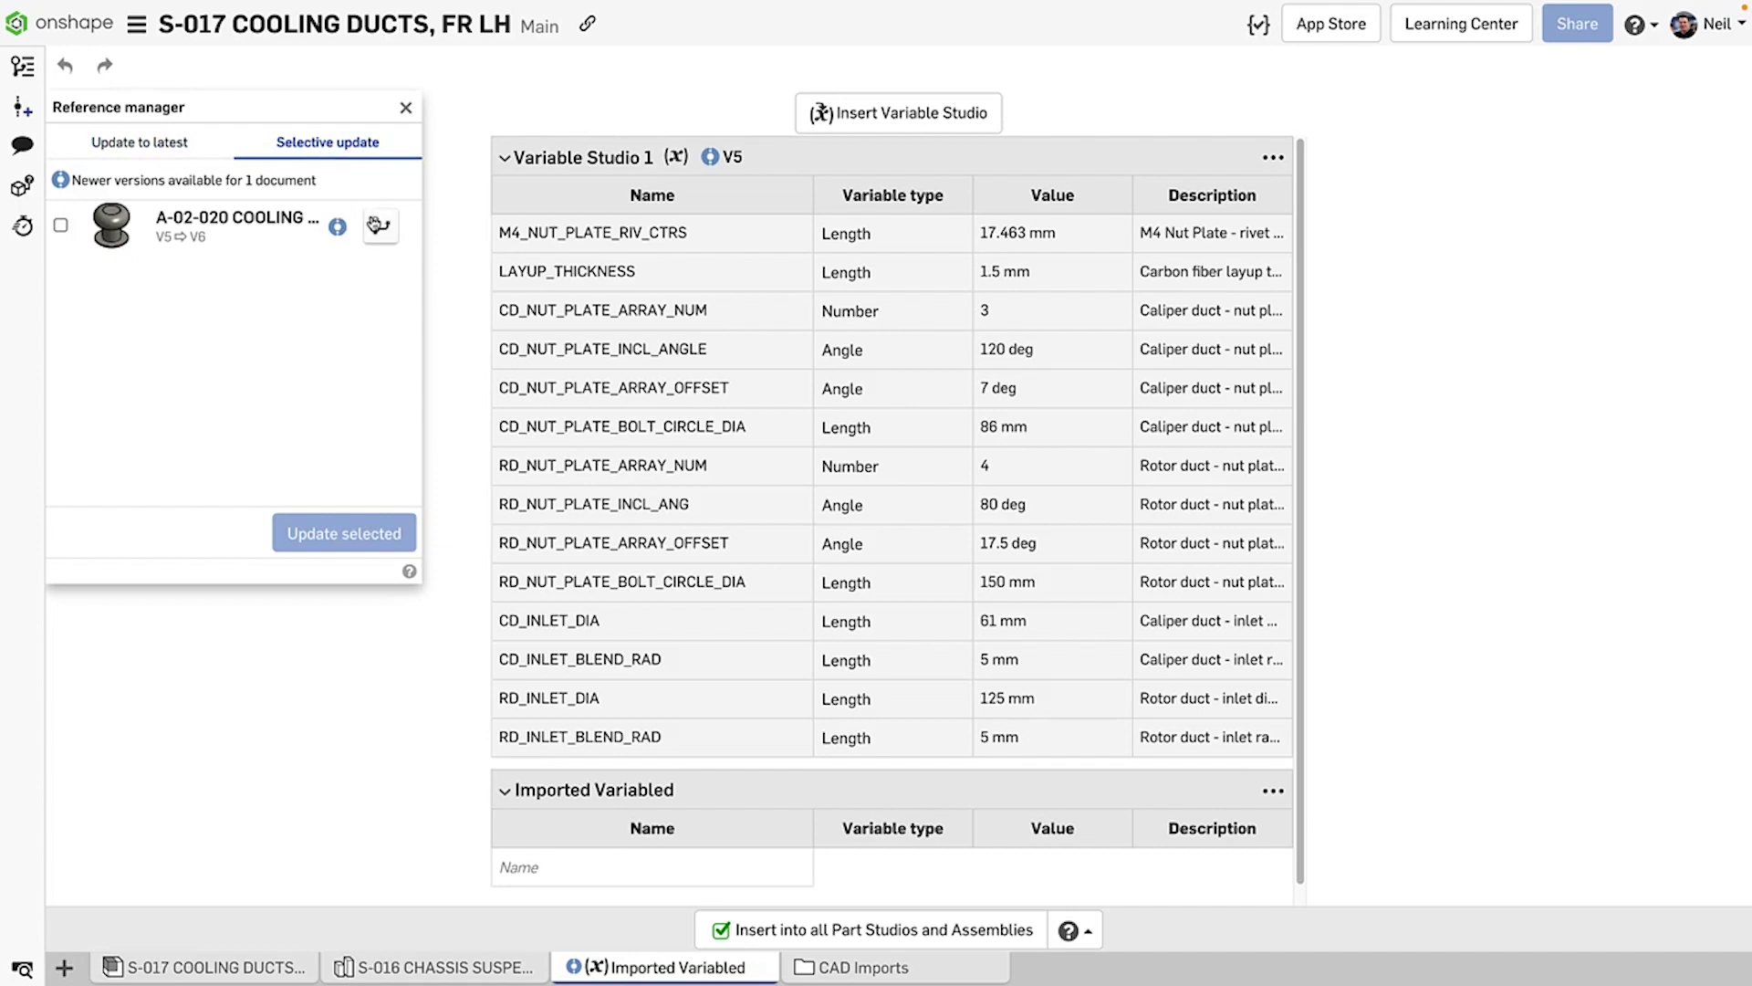
left_click(379, 225)
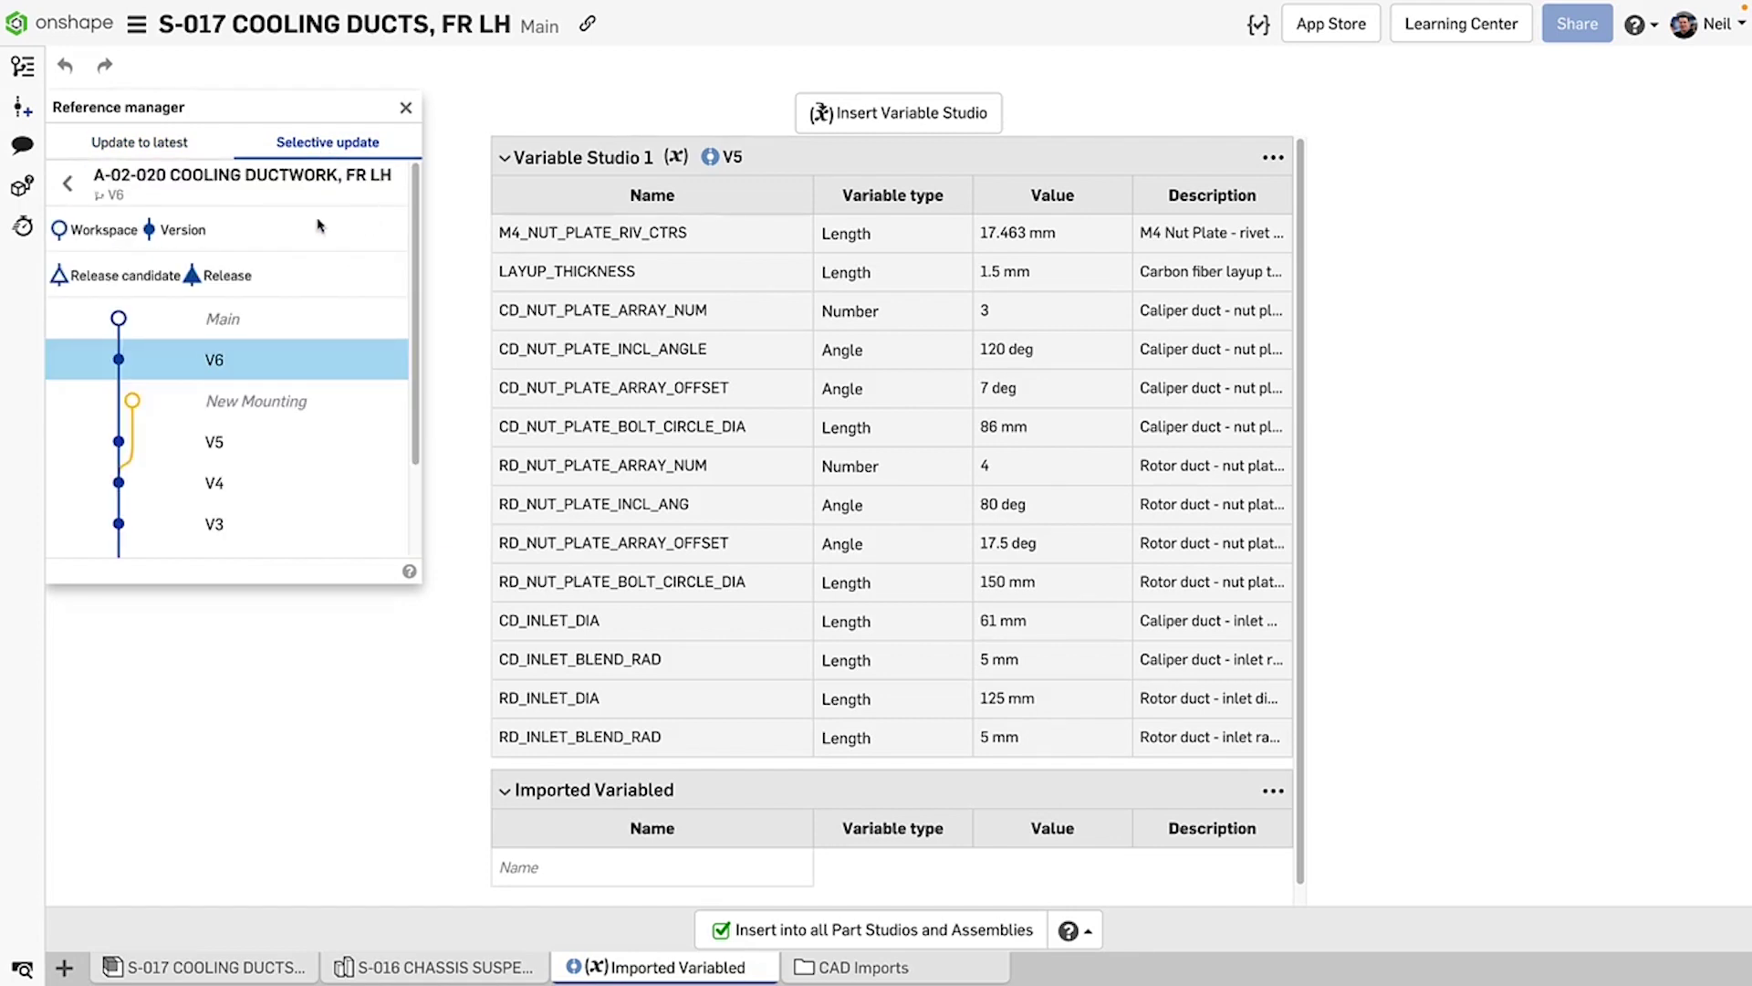
left_click(182, 144)
left_click(369, 535)
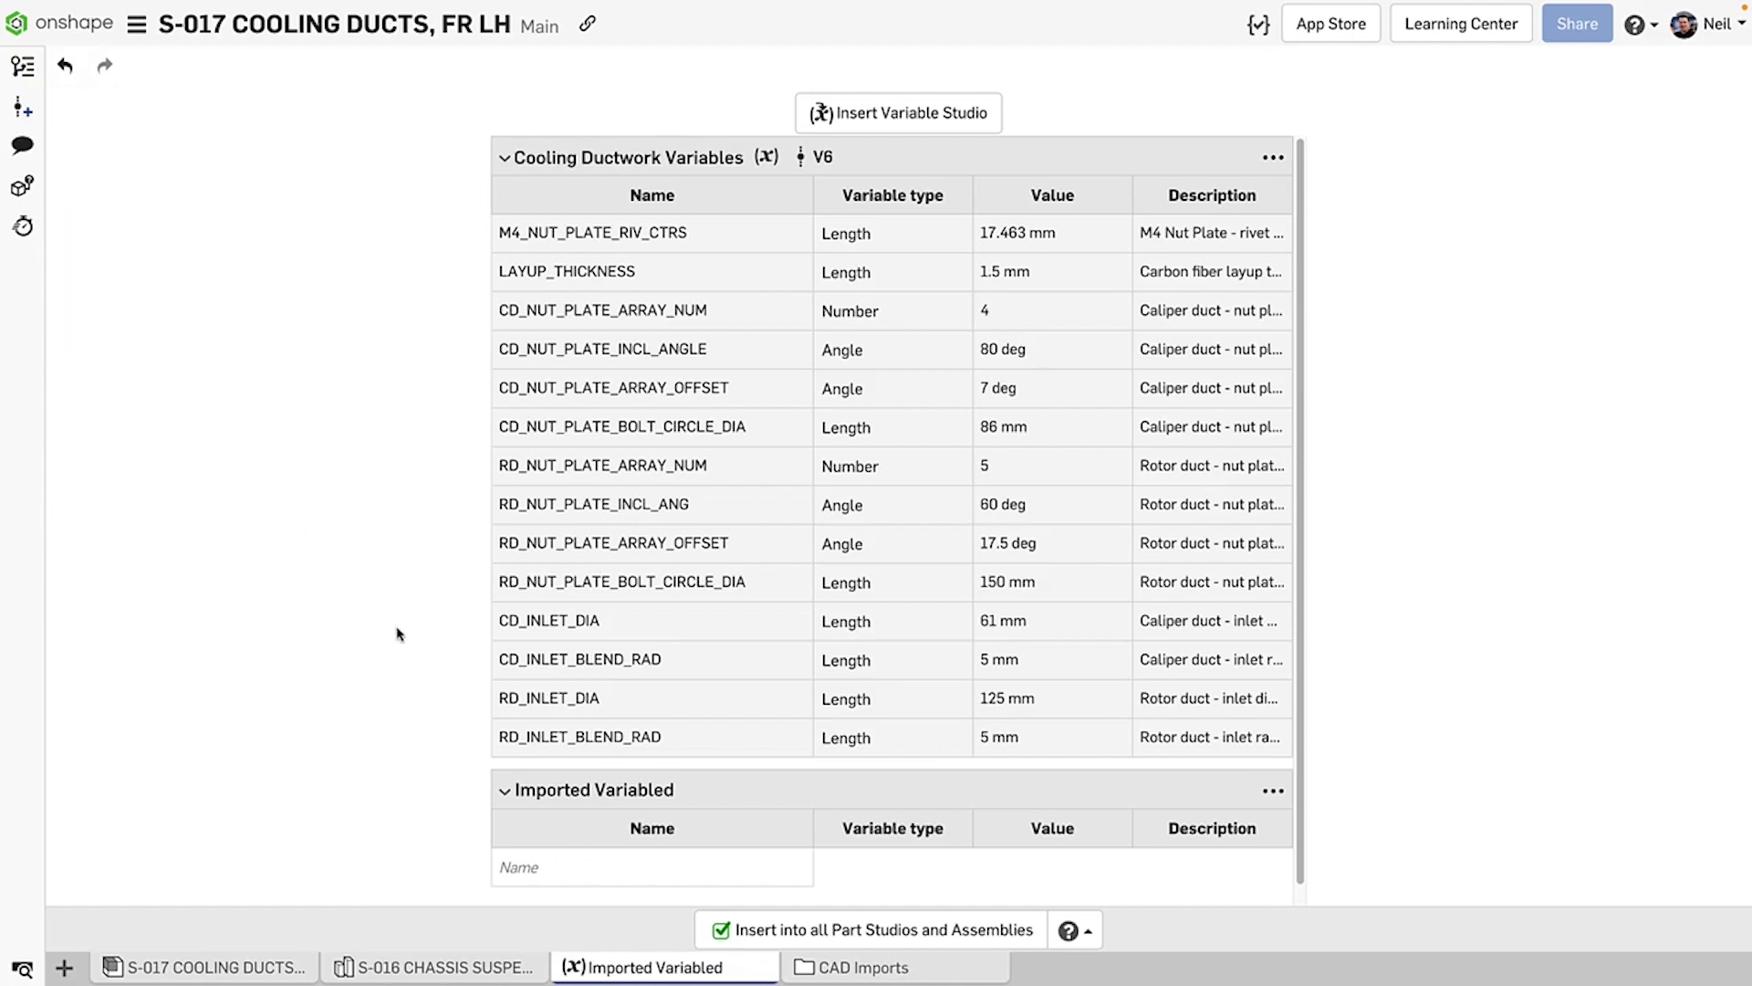
Turn off automatic insertion of the imported variables into all Part Studios and Assemblies, and show the variable table of the S-016 chassis suspension mounts
left_click(722, 931)
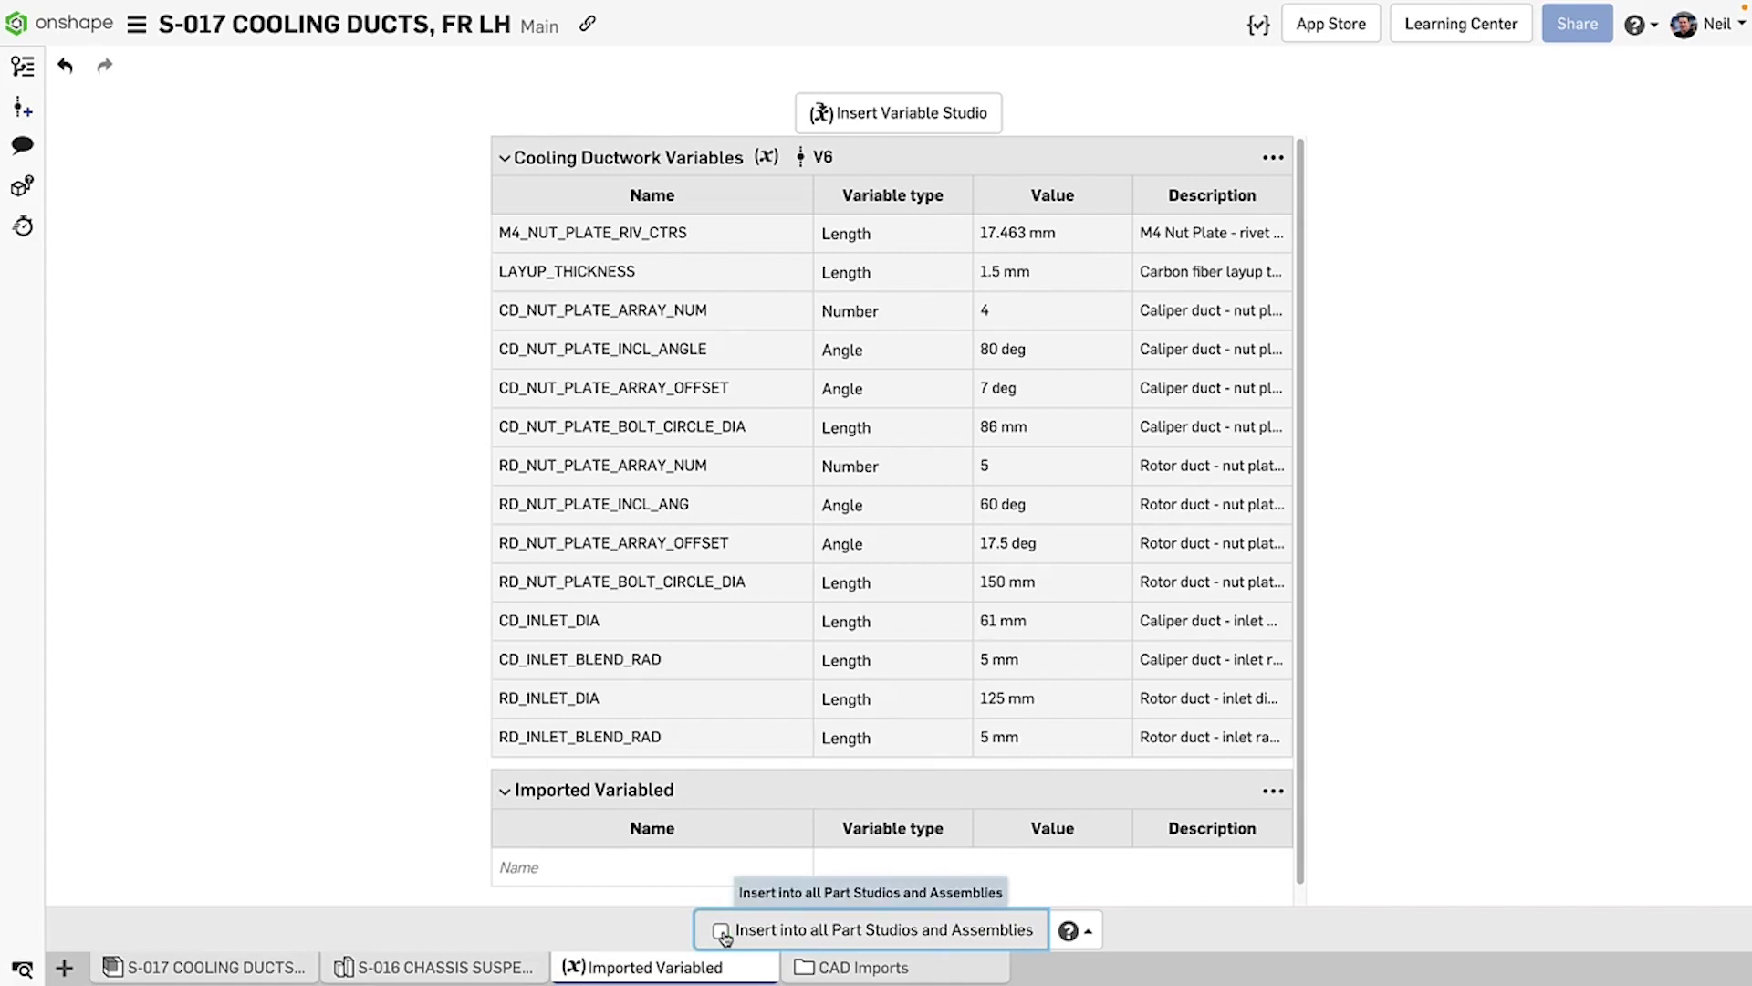
left_click(522, 969)
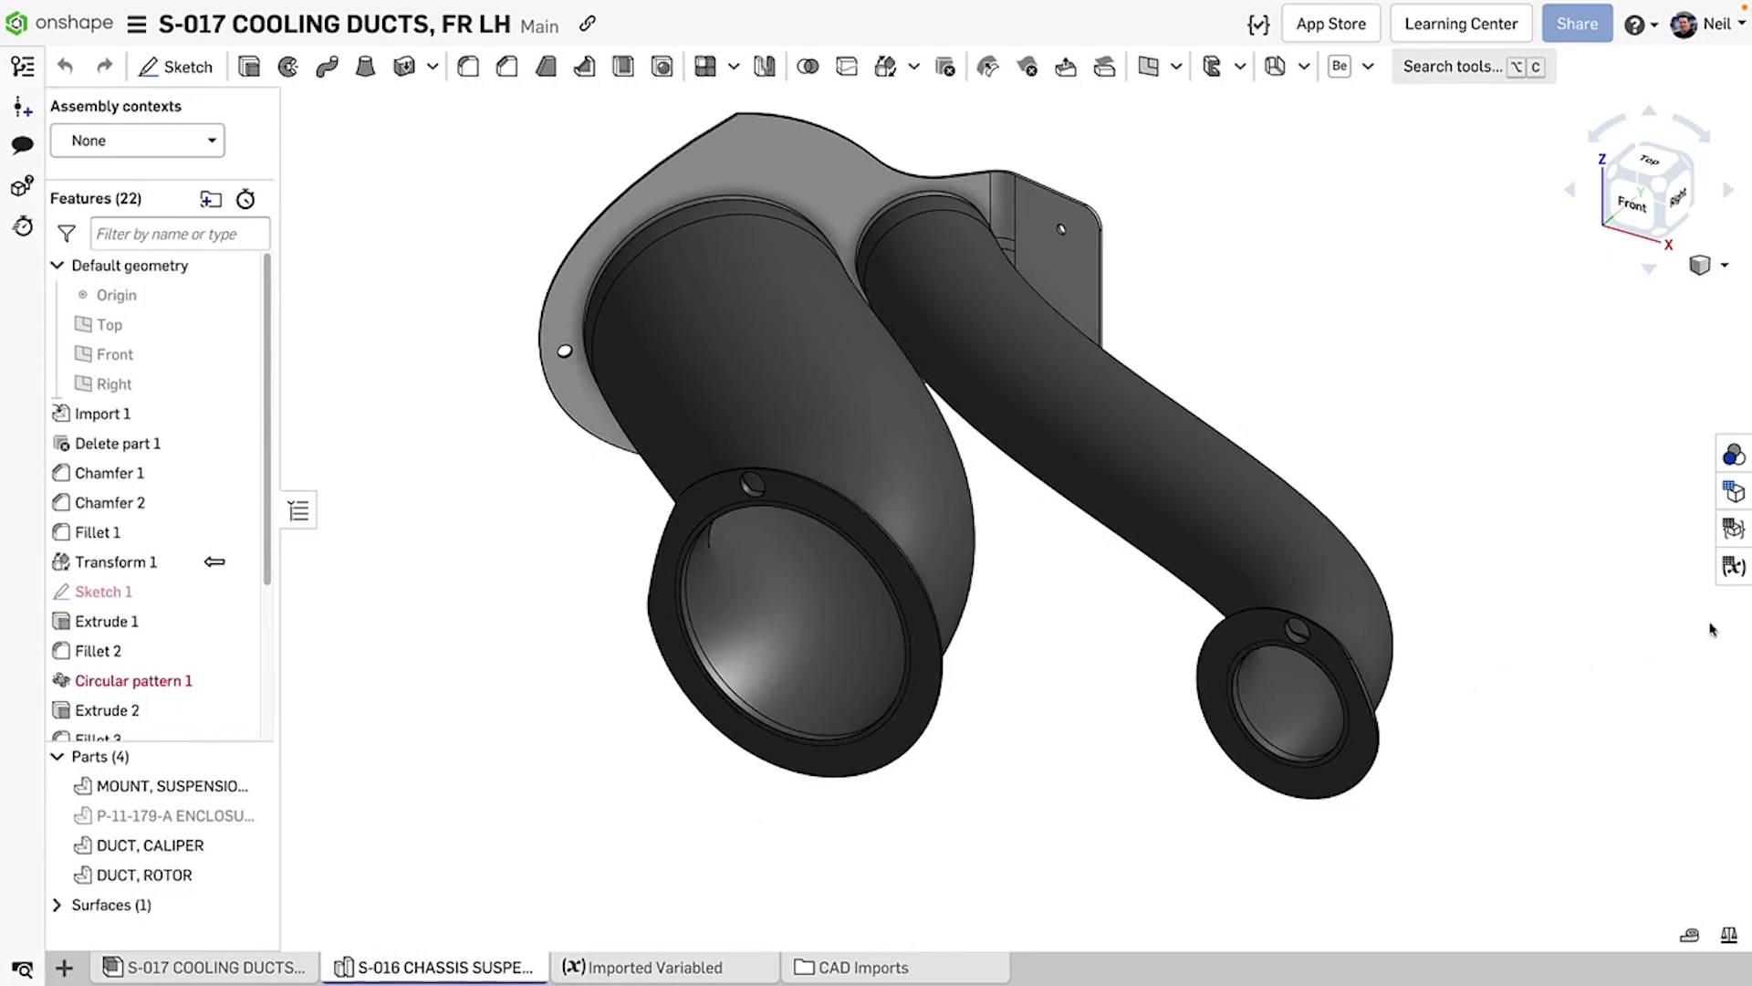
left_click(1733, 566)
Insert all CD and RD duct variables from Imported Variabled into the S-016 Part Studio, leaving out M4_NUT_PLATE_RIV_CTRS and LAYUP_THICKNESS
left_click(1473, 947)
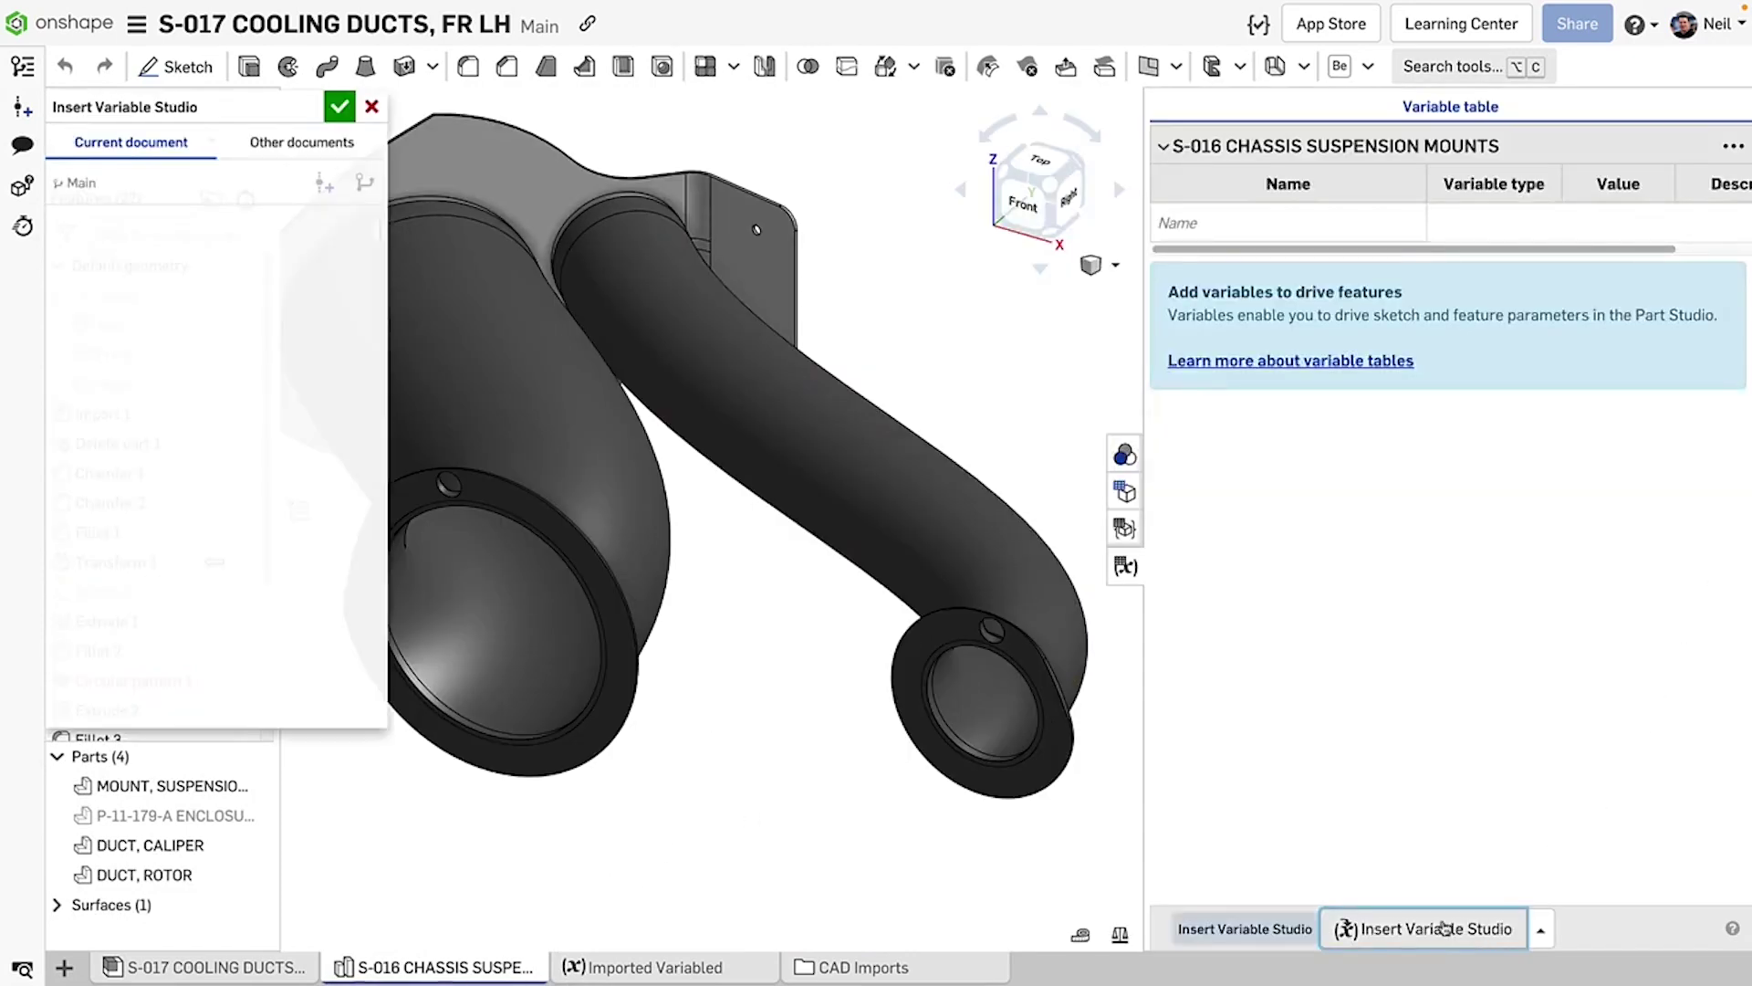
left_click(210, 370)
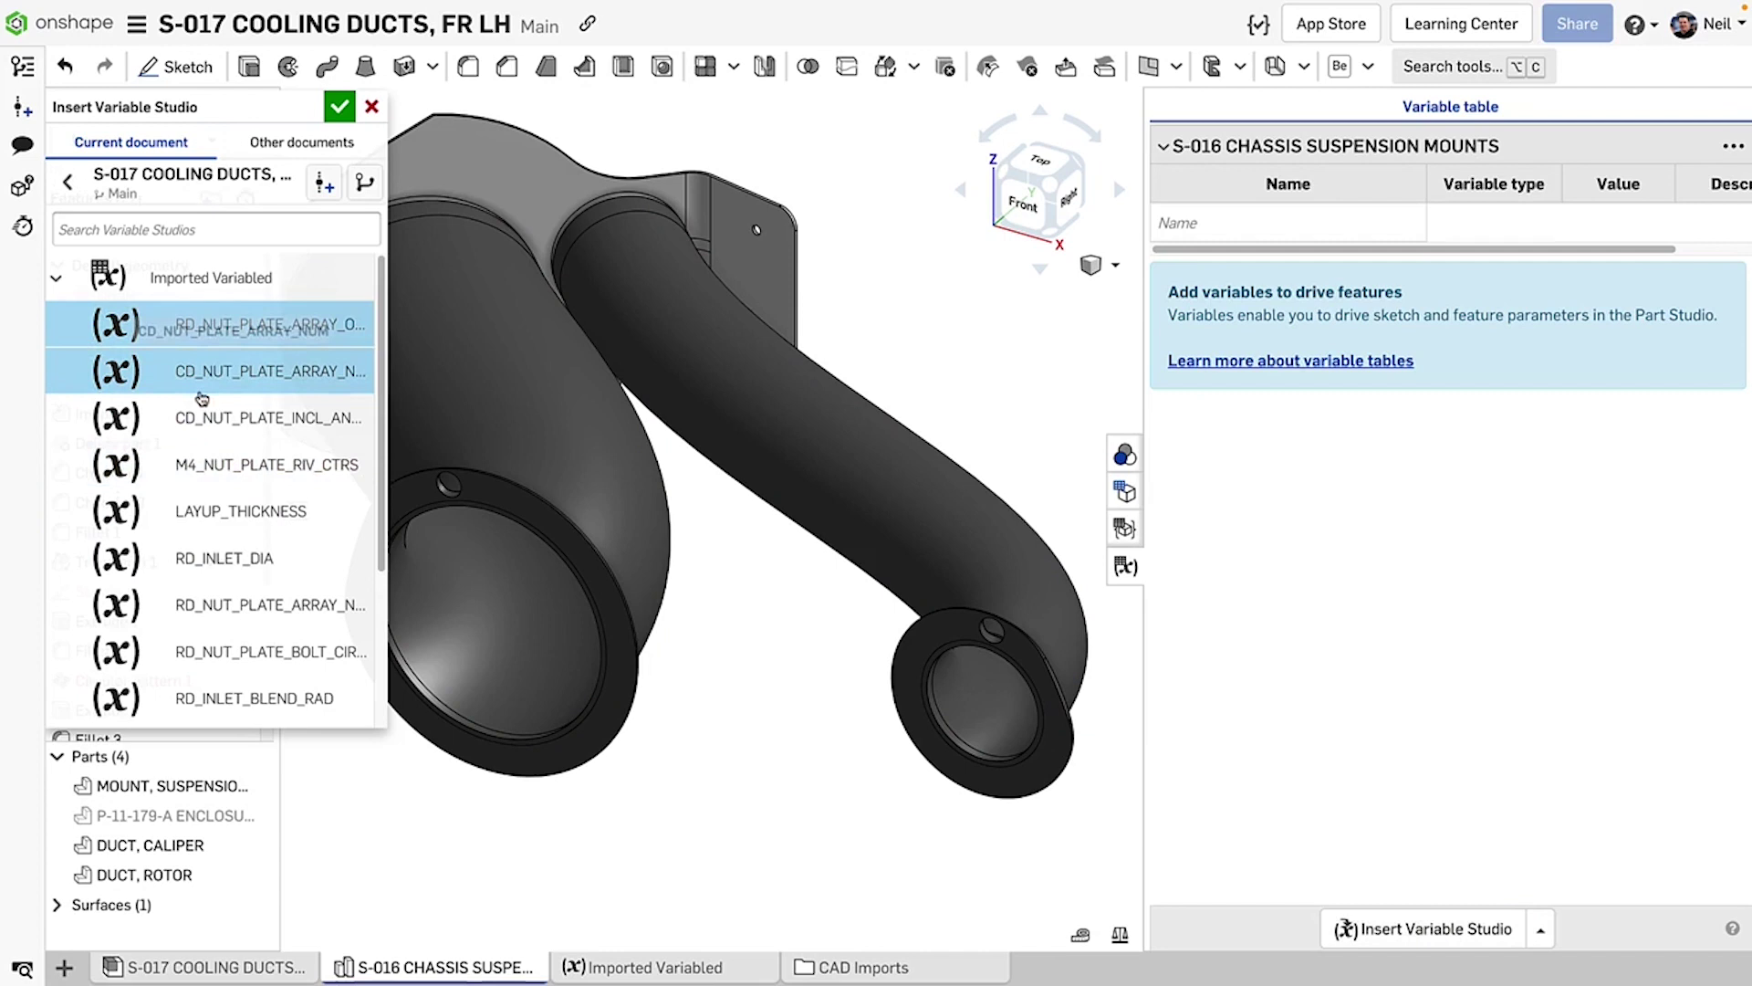
left_click(215, 417)
left_click(223, 558)
left_click(229, 602)
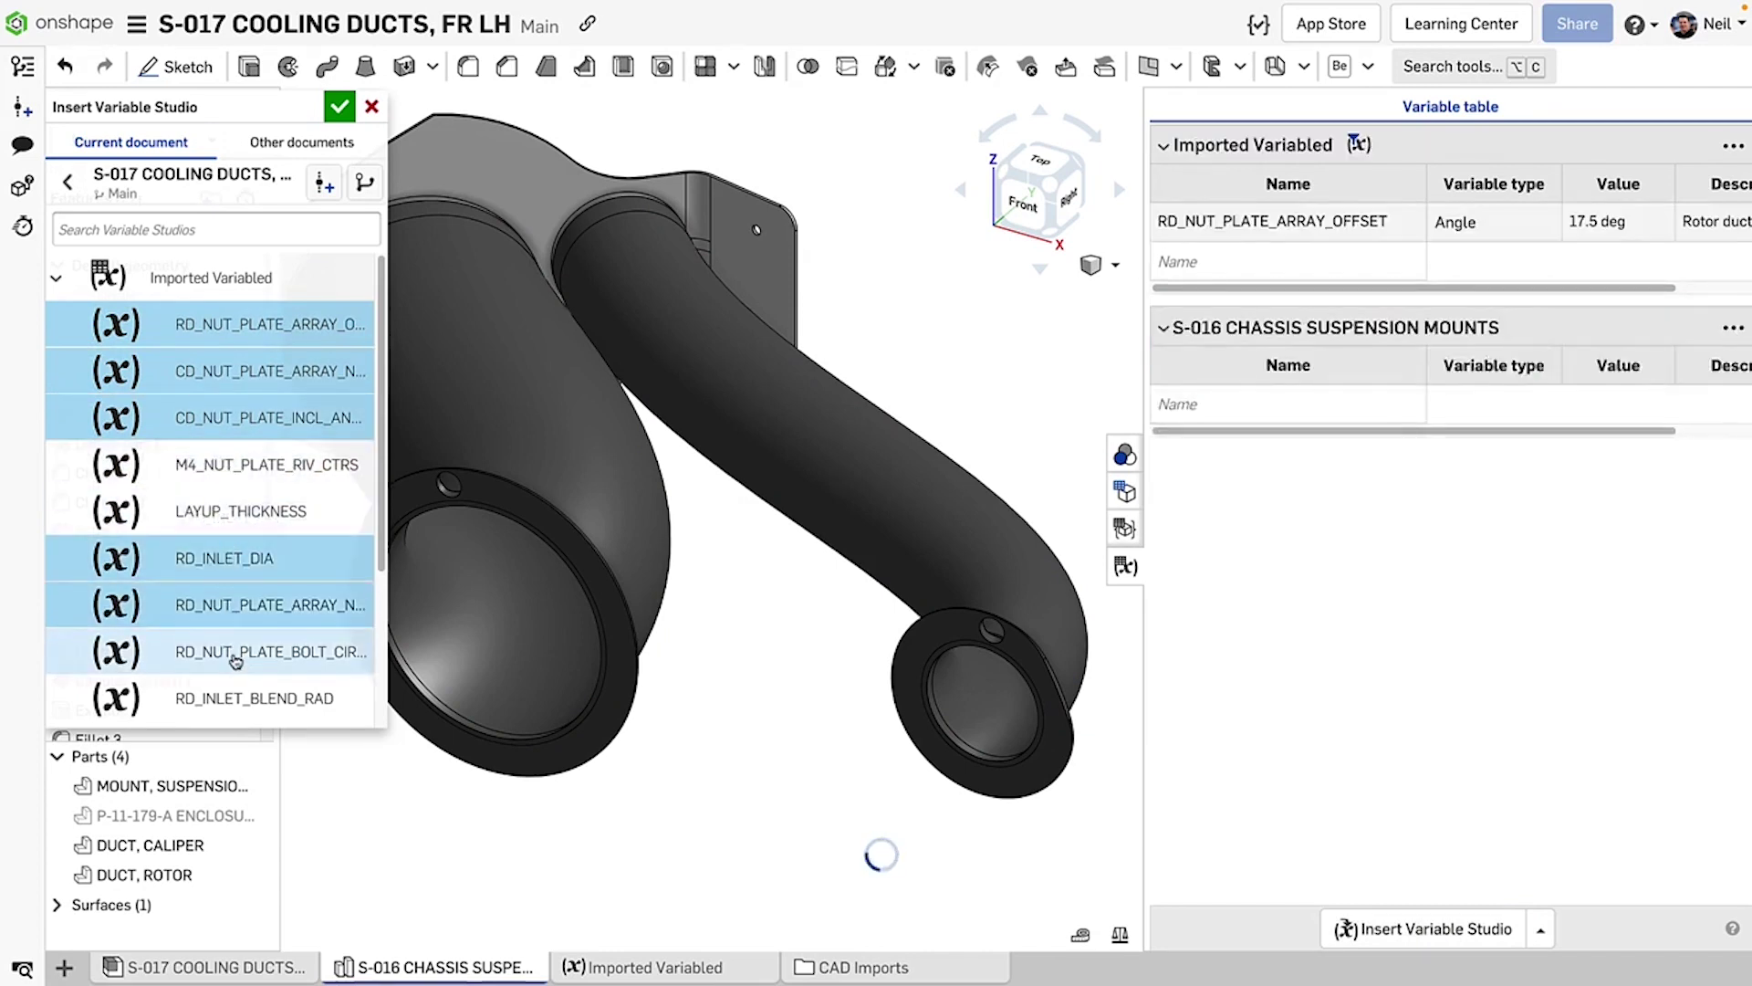
left_click(233, 650)
left_click(235, 698)
scroll(234, 697, "down", 1)
left_click(231, 678)
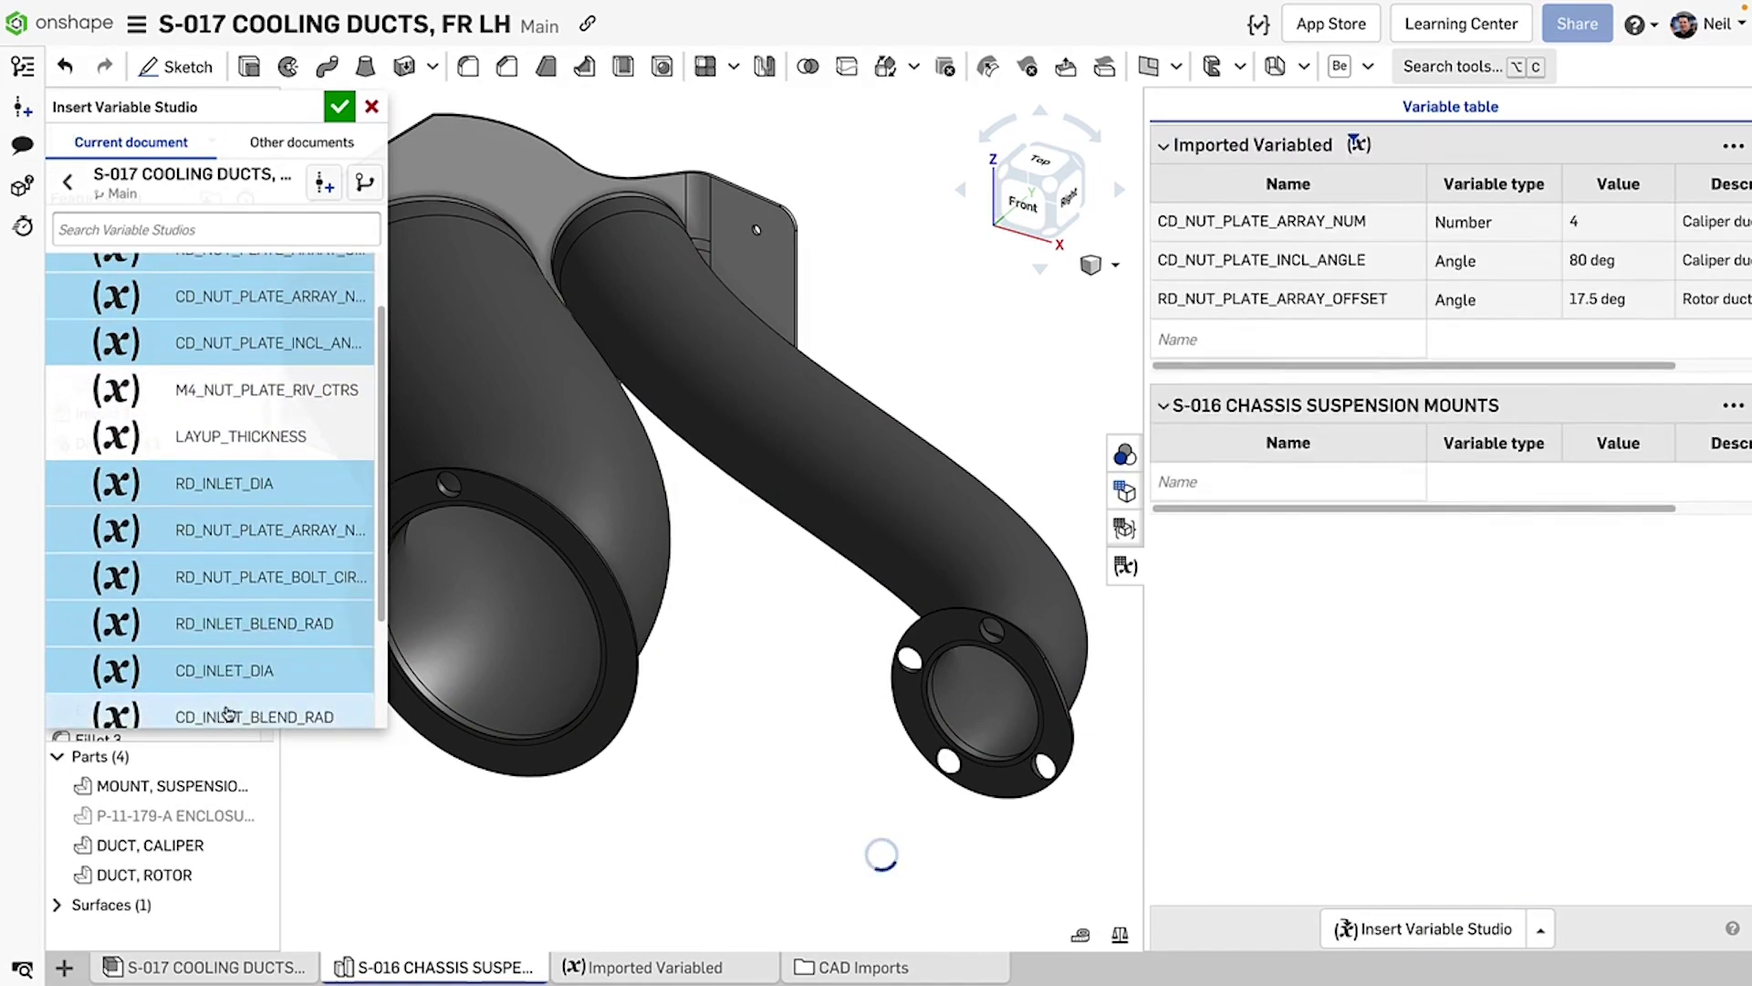
left_click(233, 710)
scroll(234, 710, "down", 2)
left_click(245, 610)
left_click(241, 676)
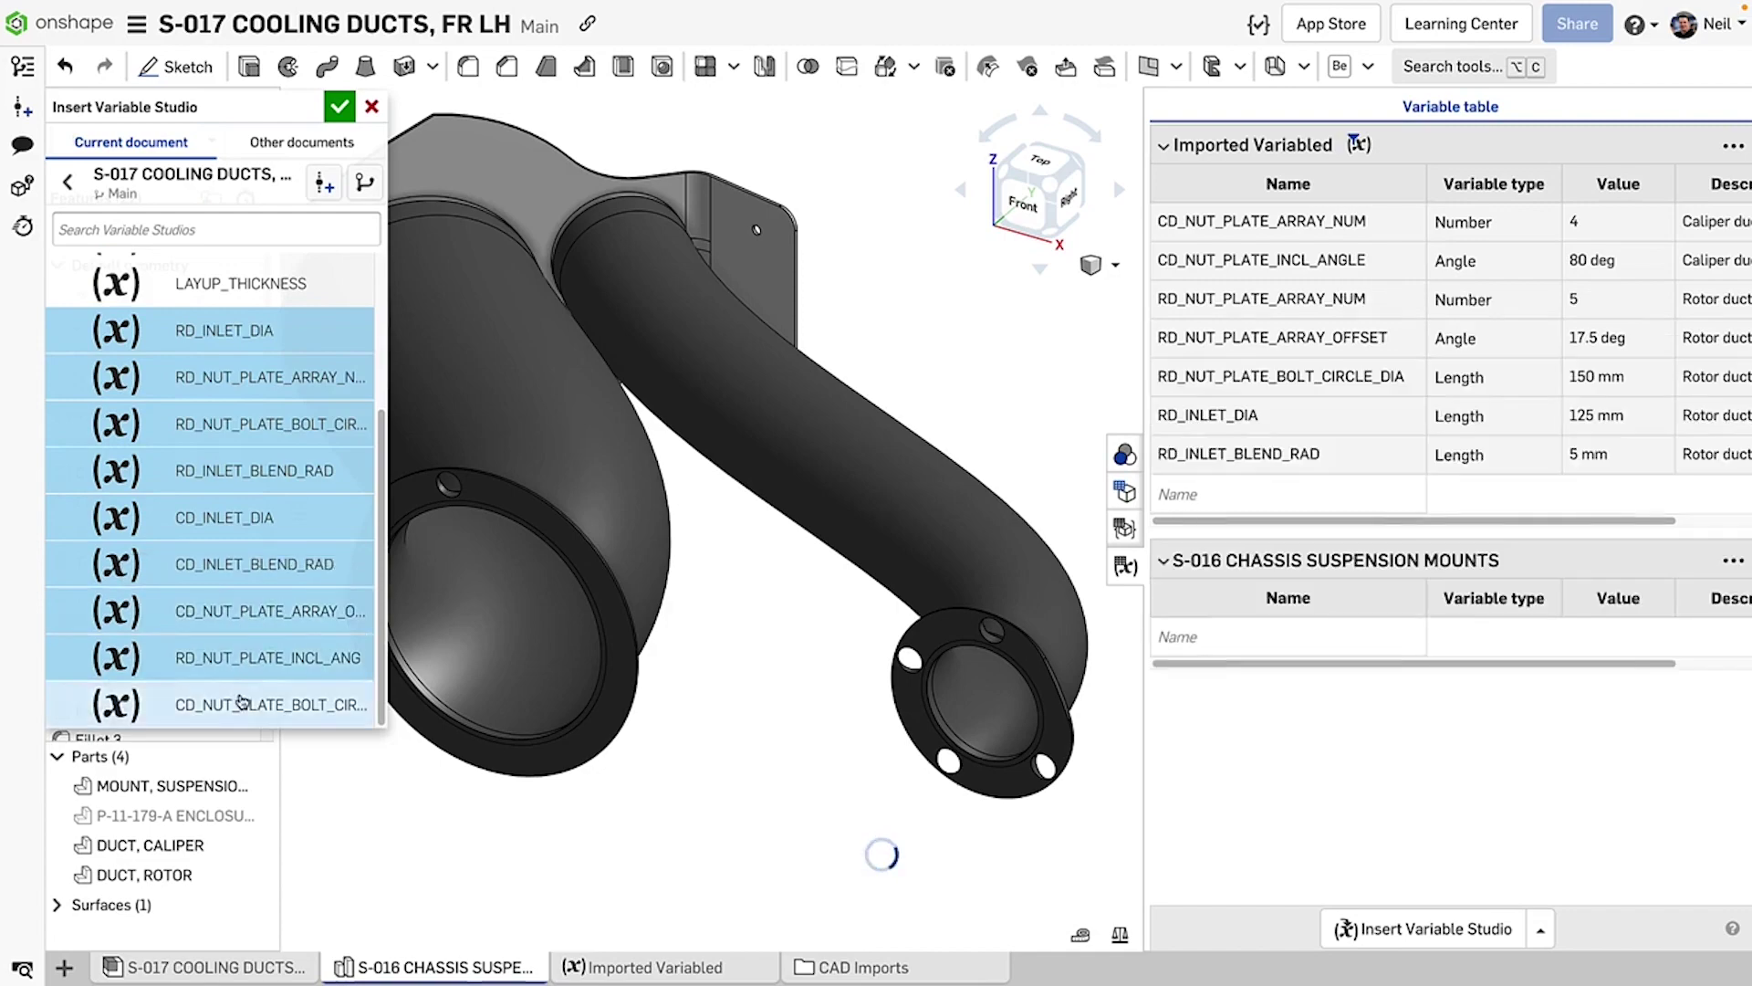
left_click(246, 699)
left_click(339, 106)
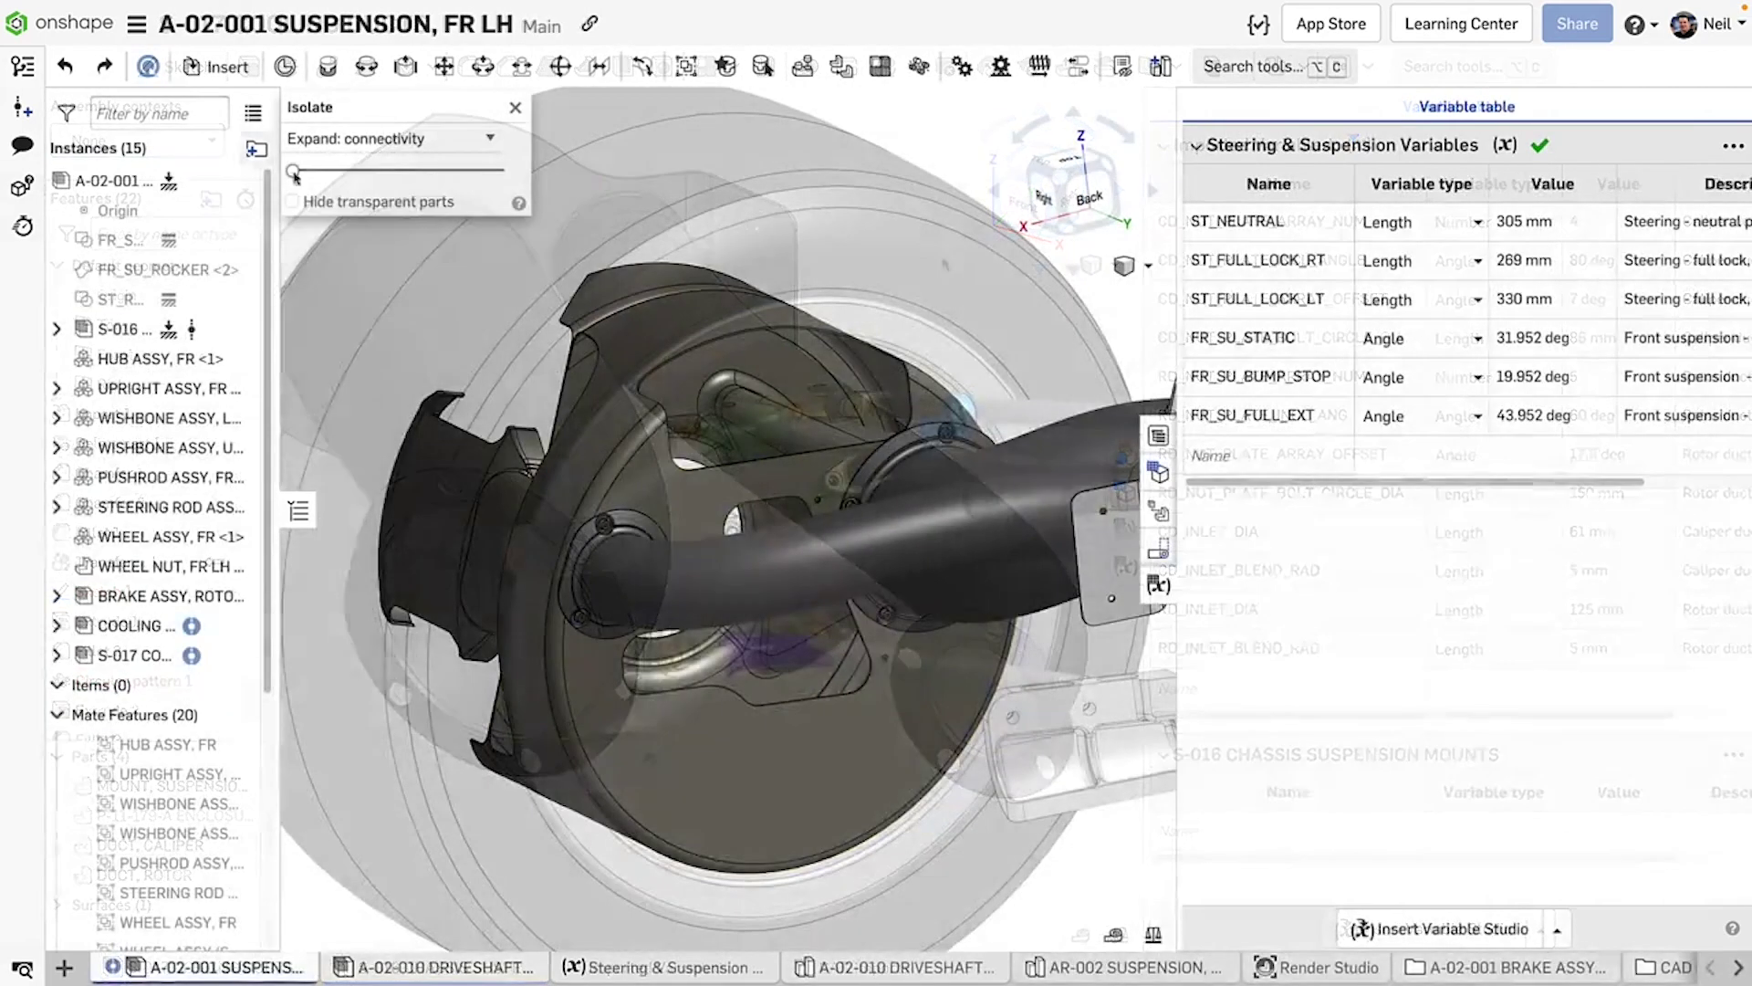
In the A-02-001 SUSPENSION assembly, update the linked cooling ductwork and S-017 cooling ducts documents to V6
left_click(148, 67)
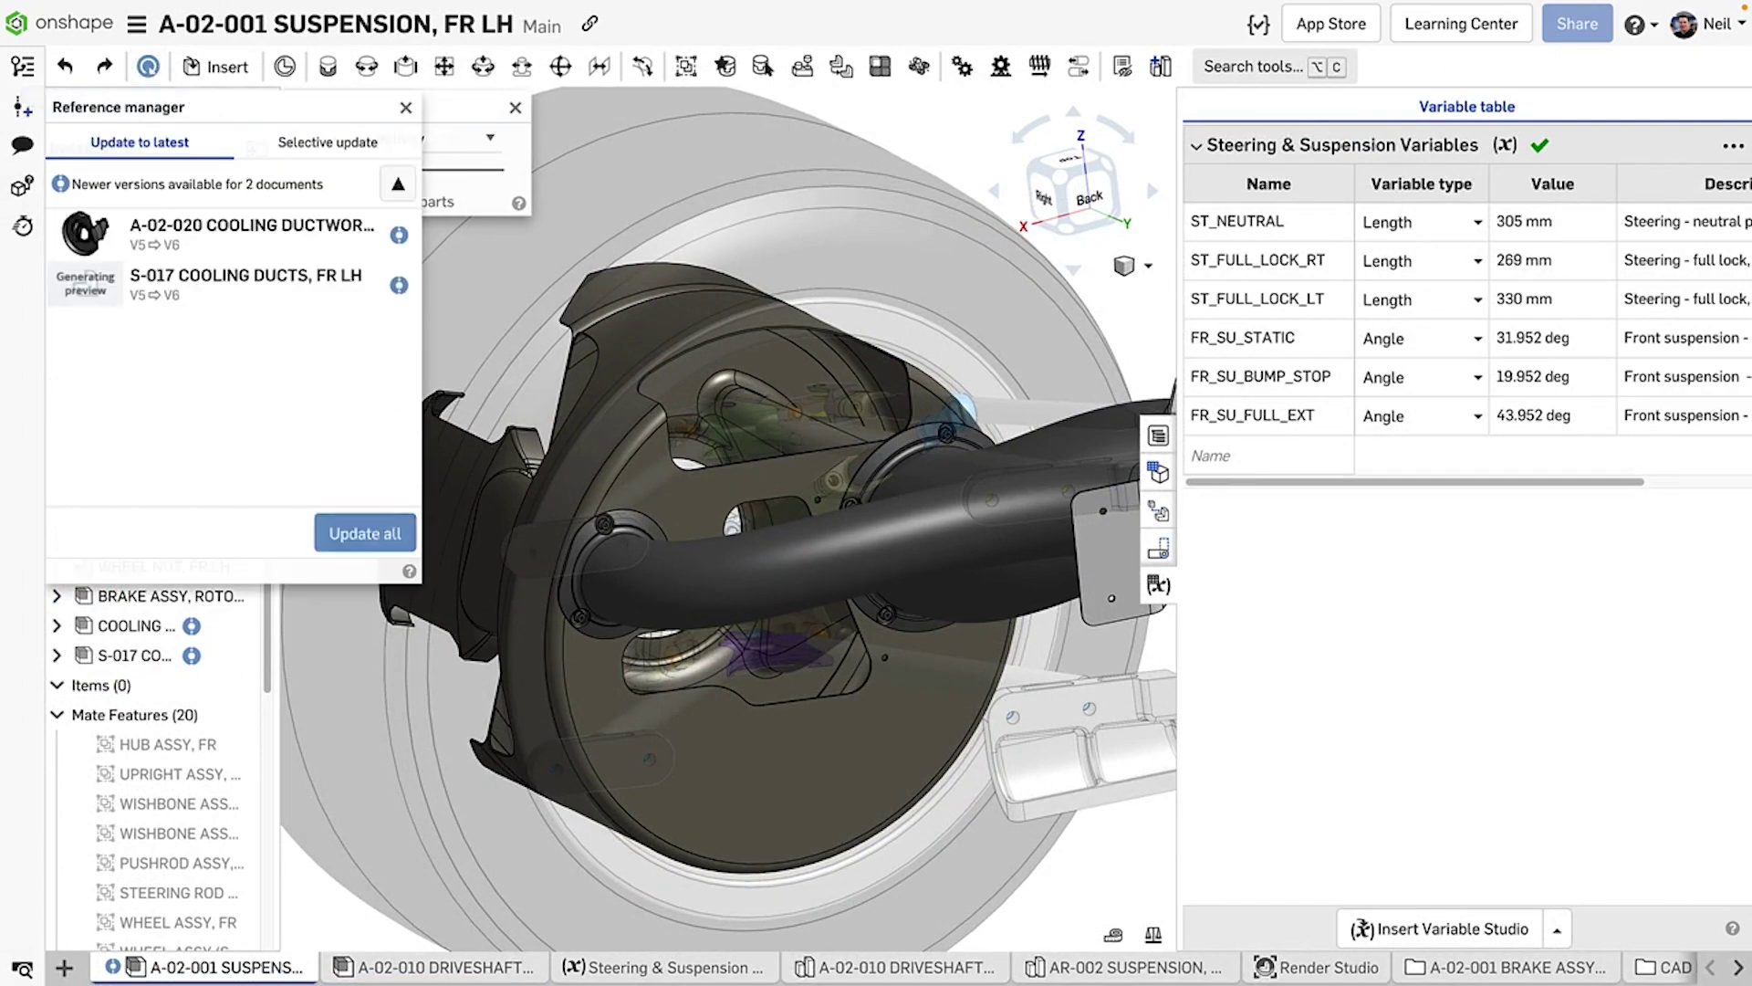
left_click(382, 534)
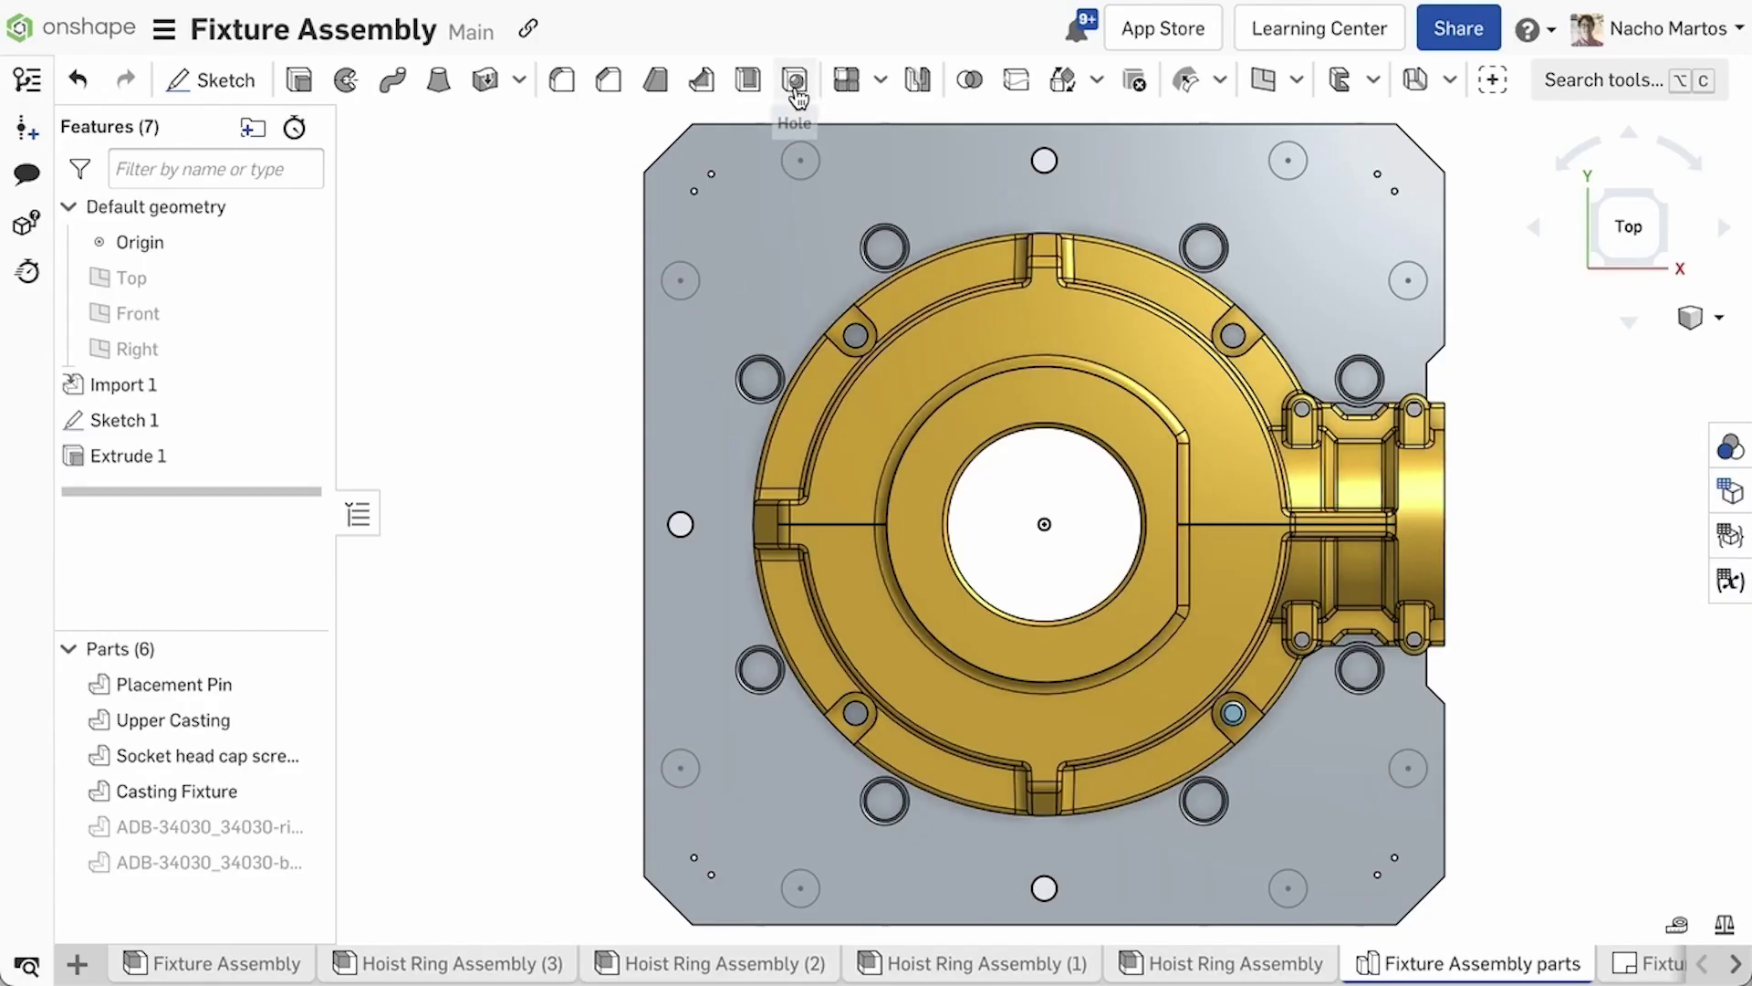
In the Fixture Assembly parts, start a simple ANSI Tapered Pipe Tap hole with size 1 1/4 and 11.5 tpi
left_click(794, 81)
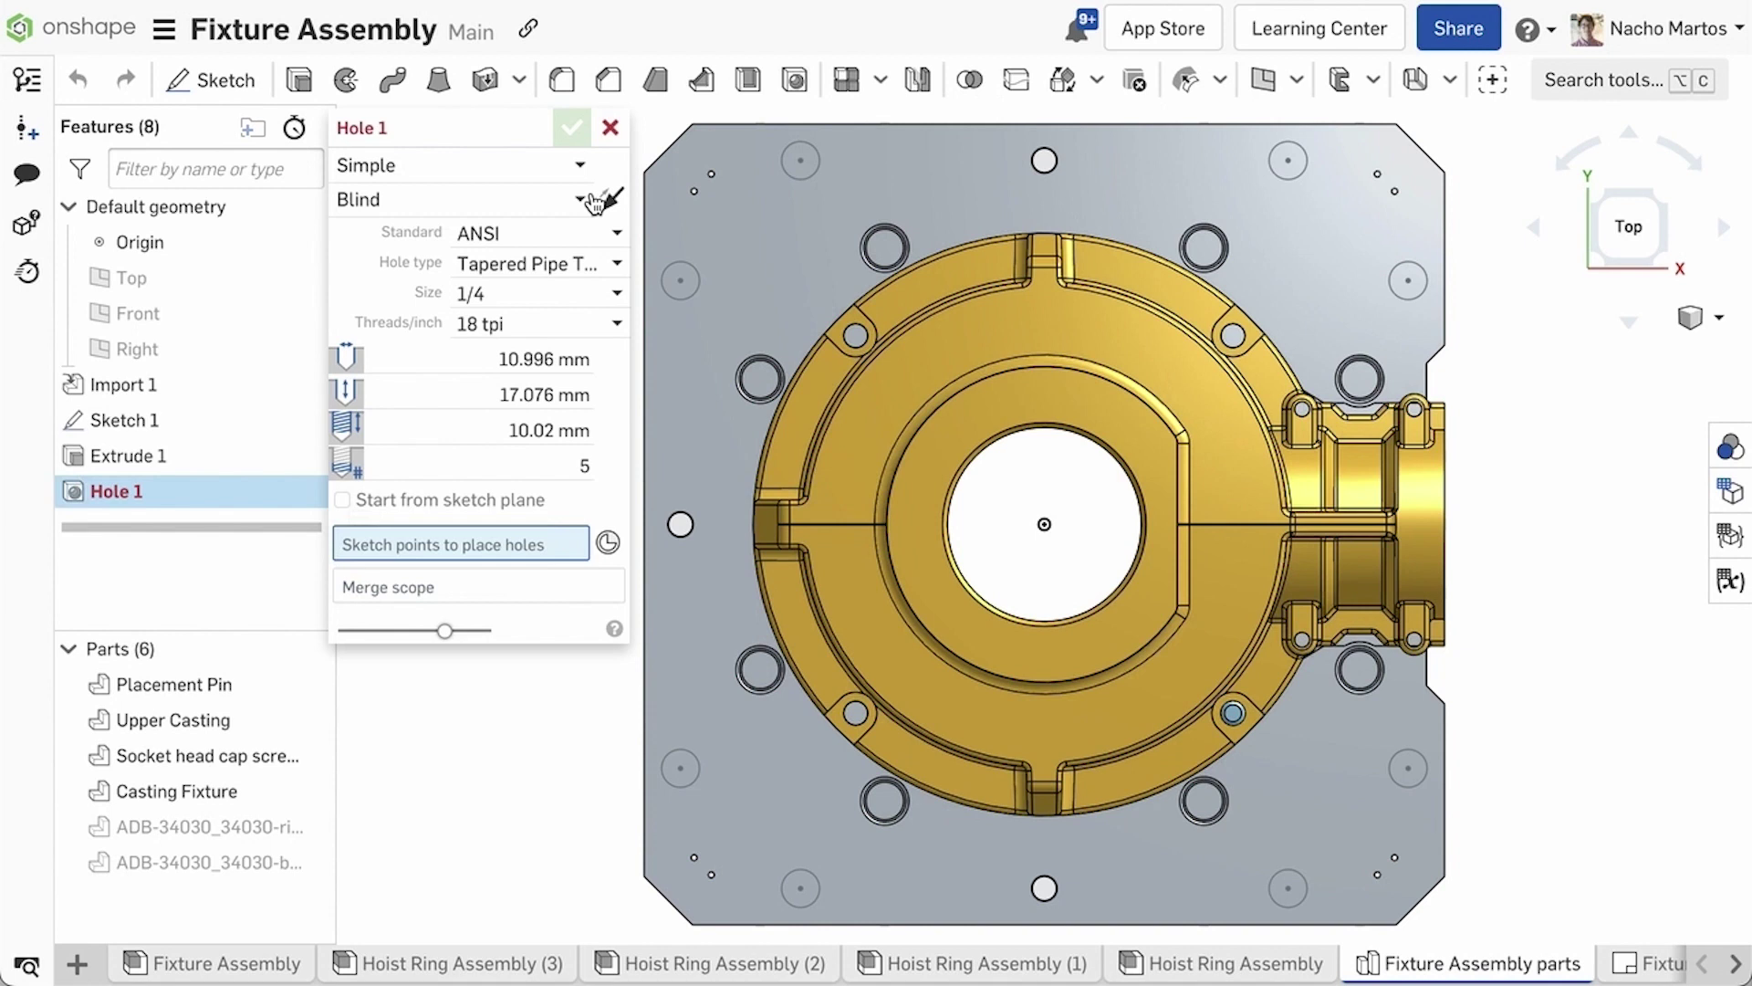
left_click(564, 236)
left_click(547, 310)
left_click(577, 264)
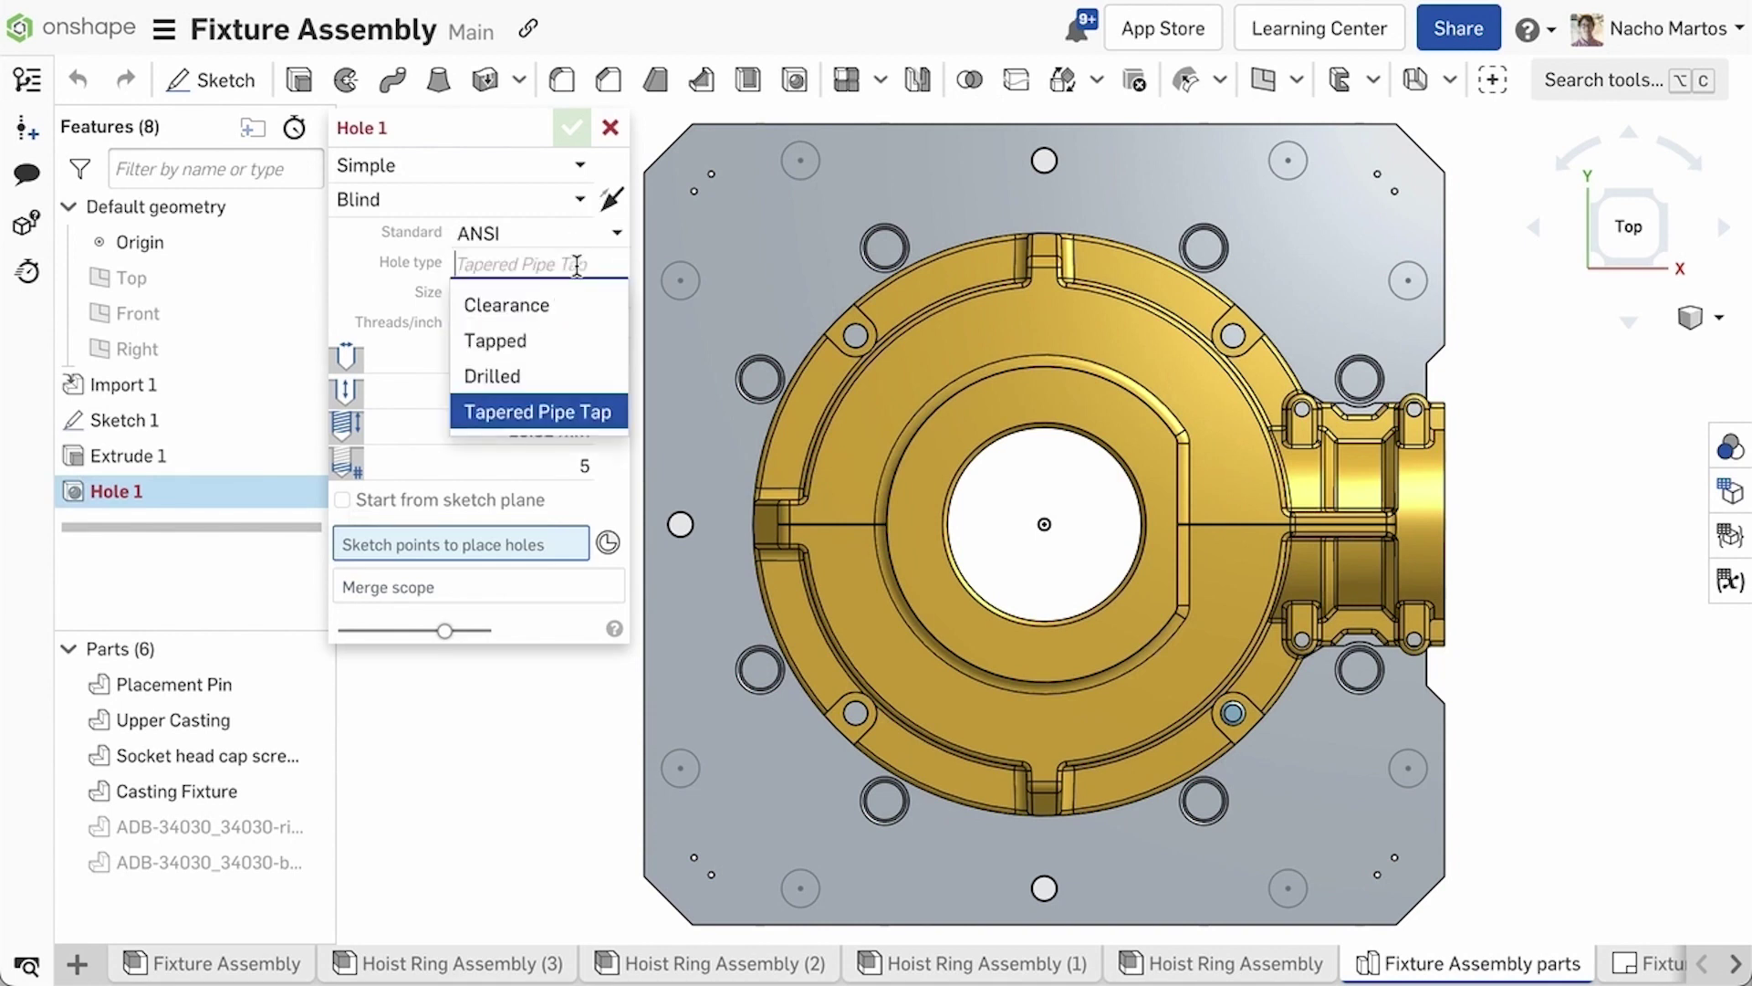
left_click(536, 409)
left_click(552, 294)
left_click(529, 544)
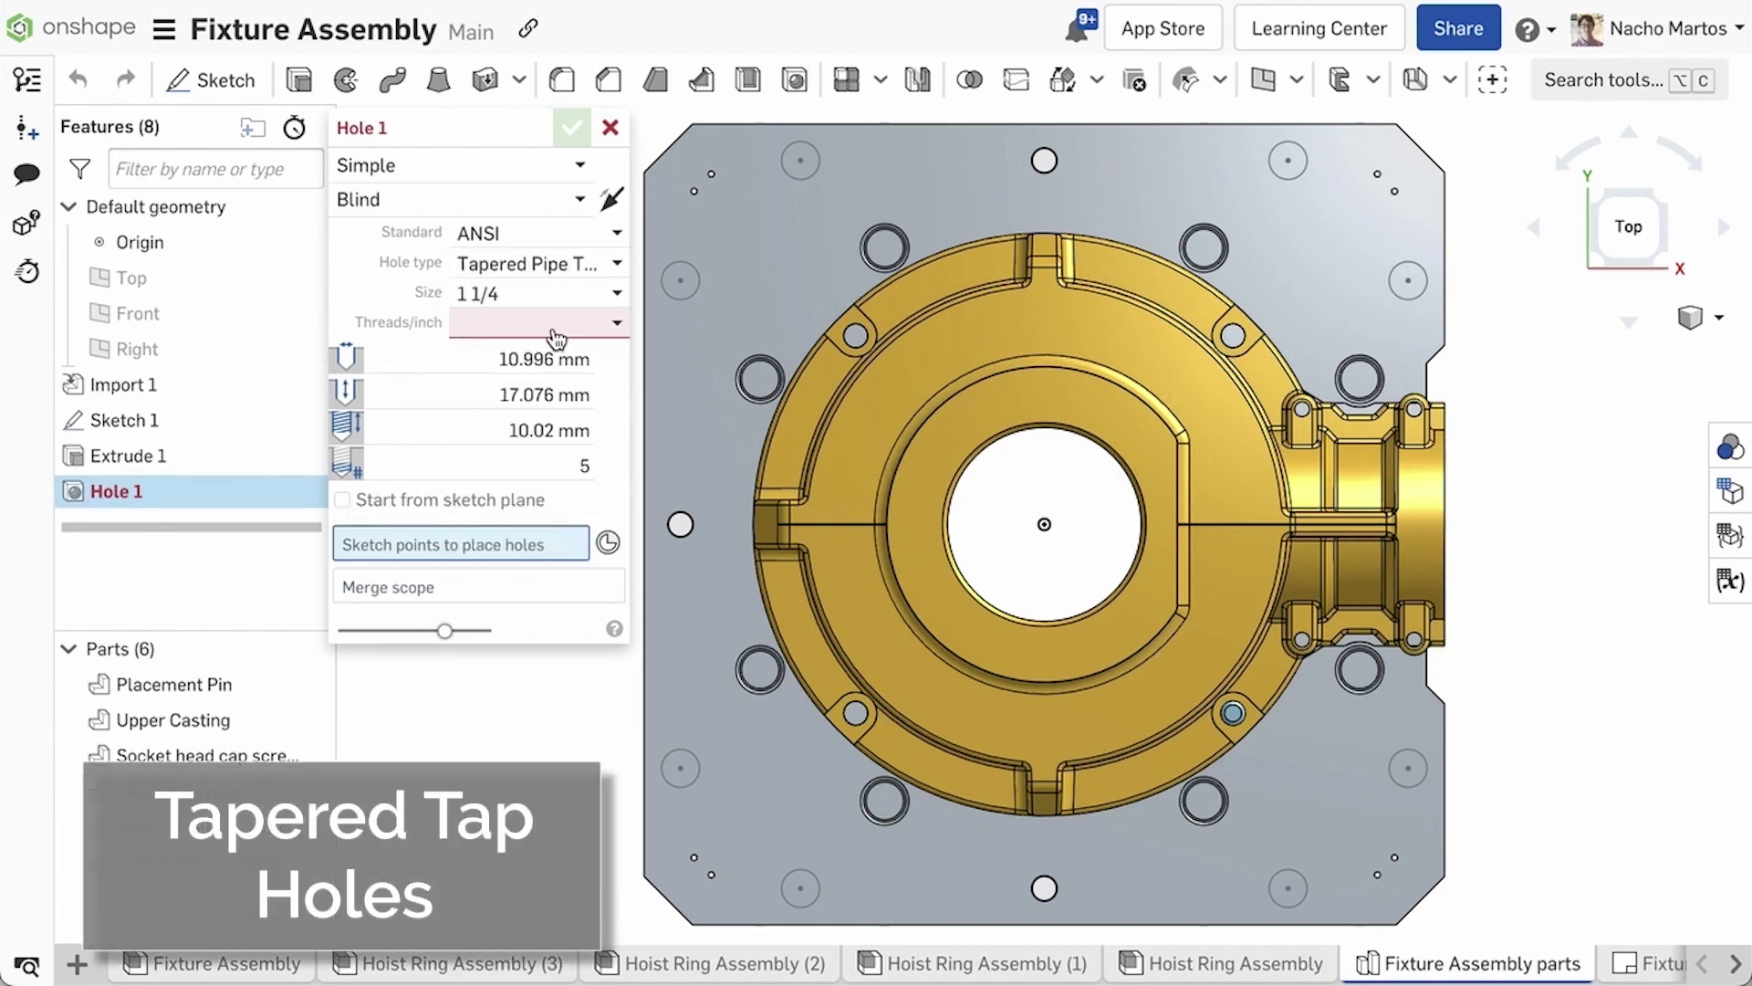
left_click(548, 324)
left_click(510, 369)
Place the tapered holes on the eight outer sketch points of the Casting Fixture and make them Through holes
left_click(680, 280)
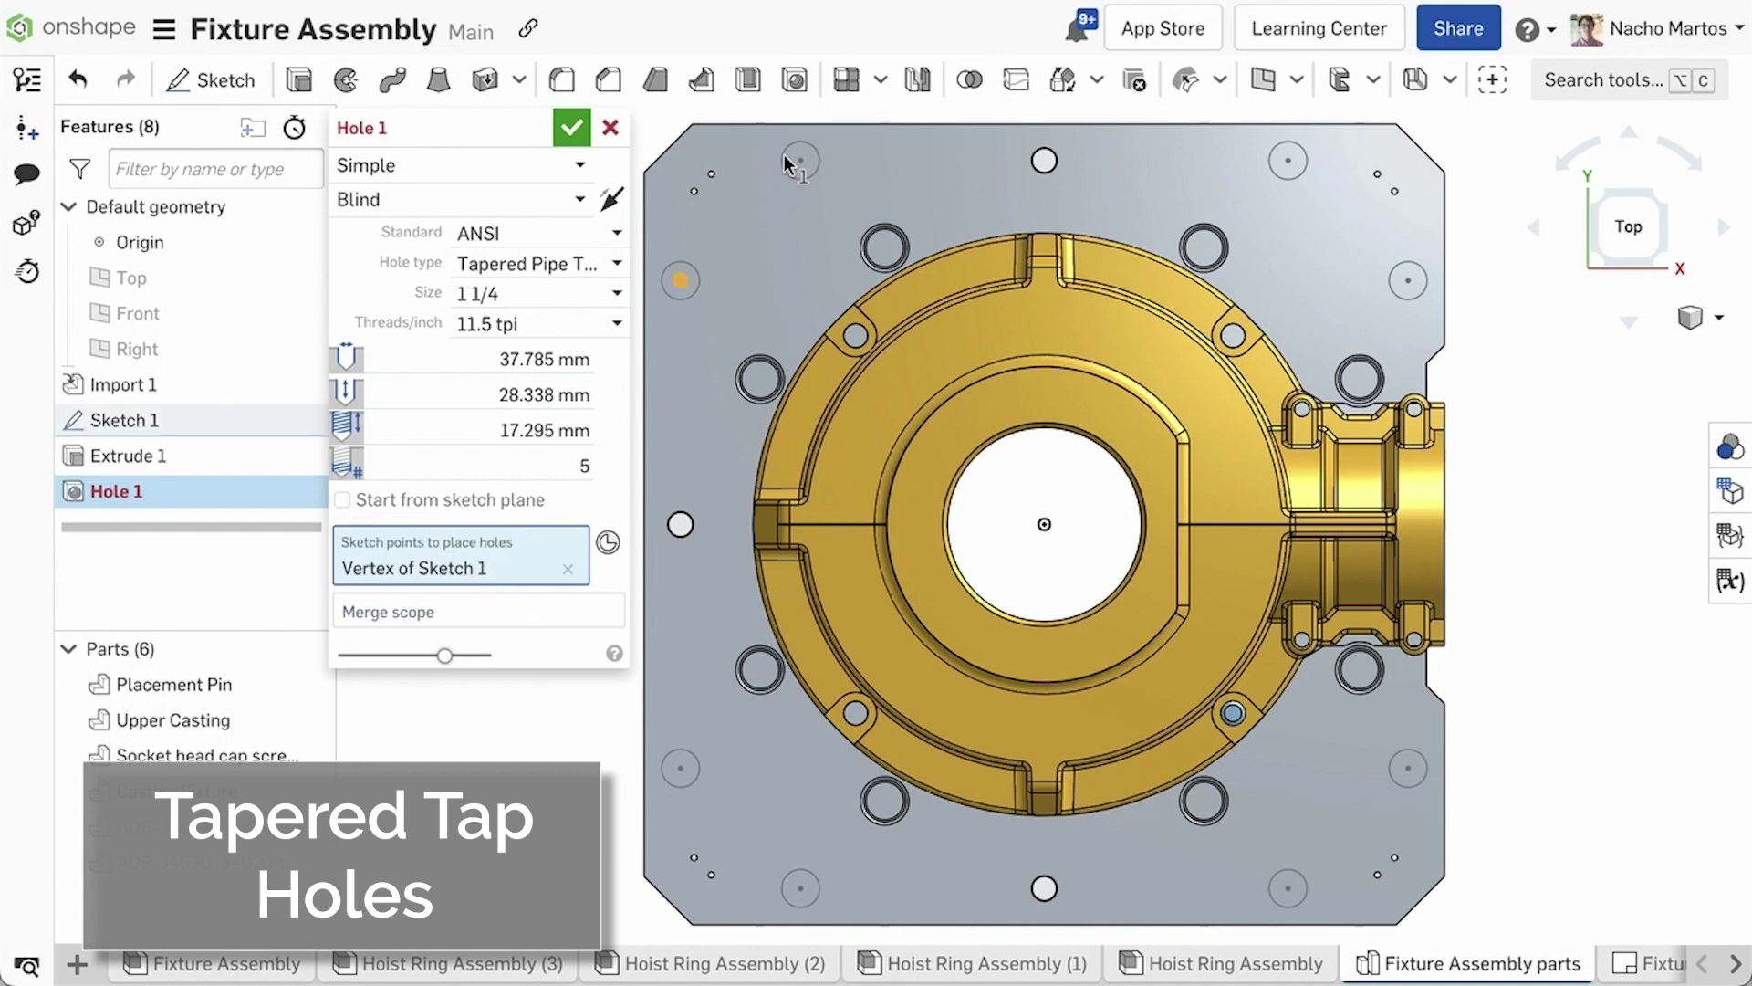
left_click(800, 161)
left_click(1288, 161)
left_click(1409, 280)
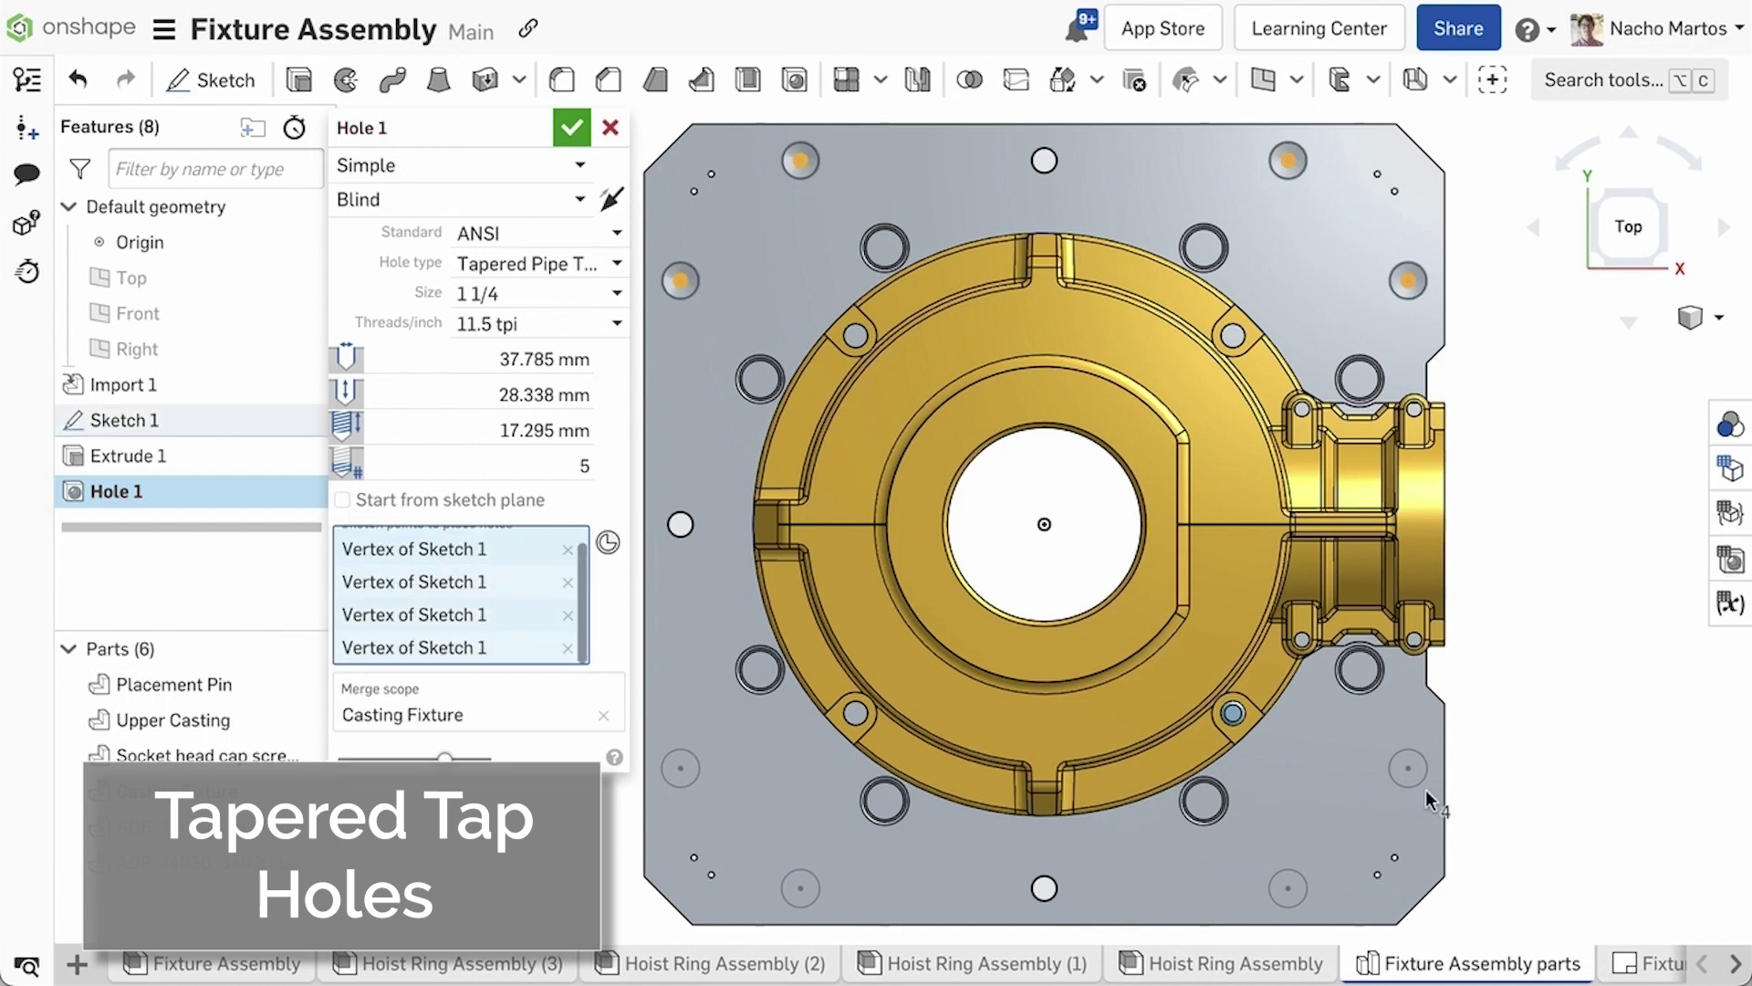
left_click(1409, 768)
left_click(1288, 889)
left_click(800, 888)
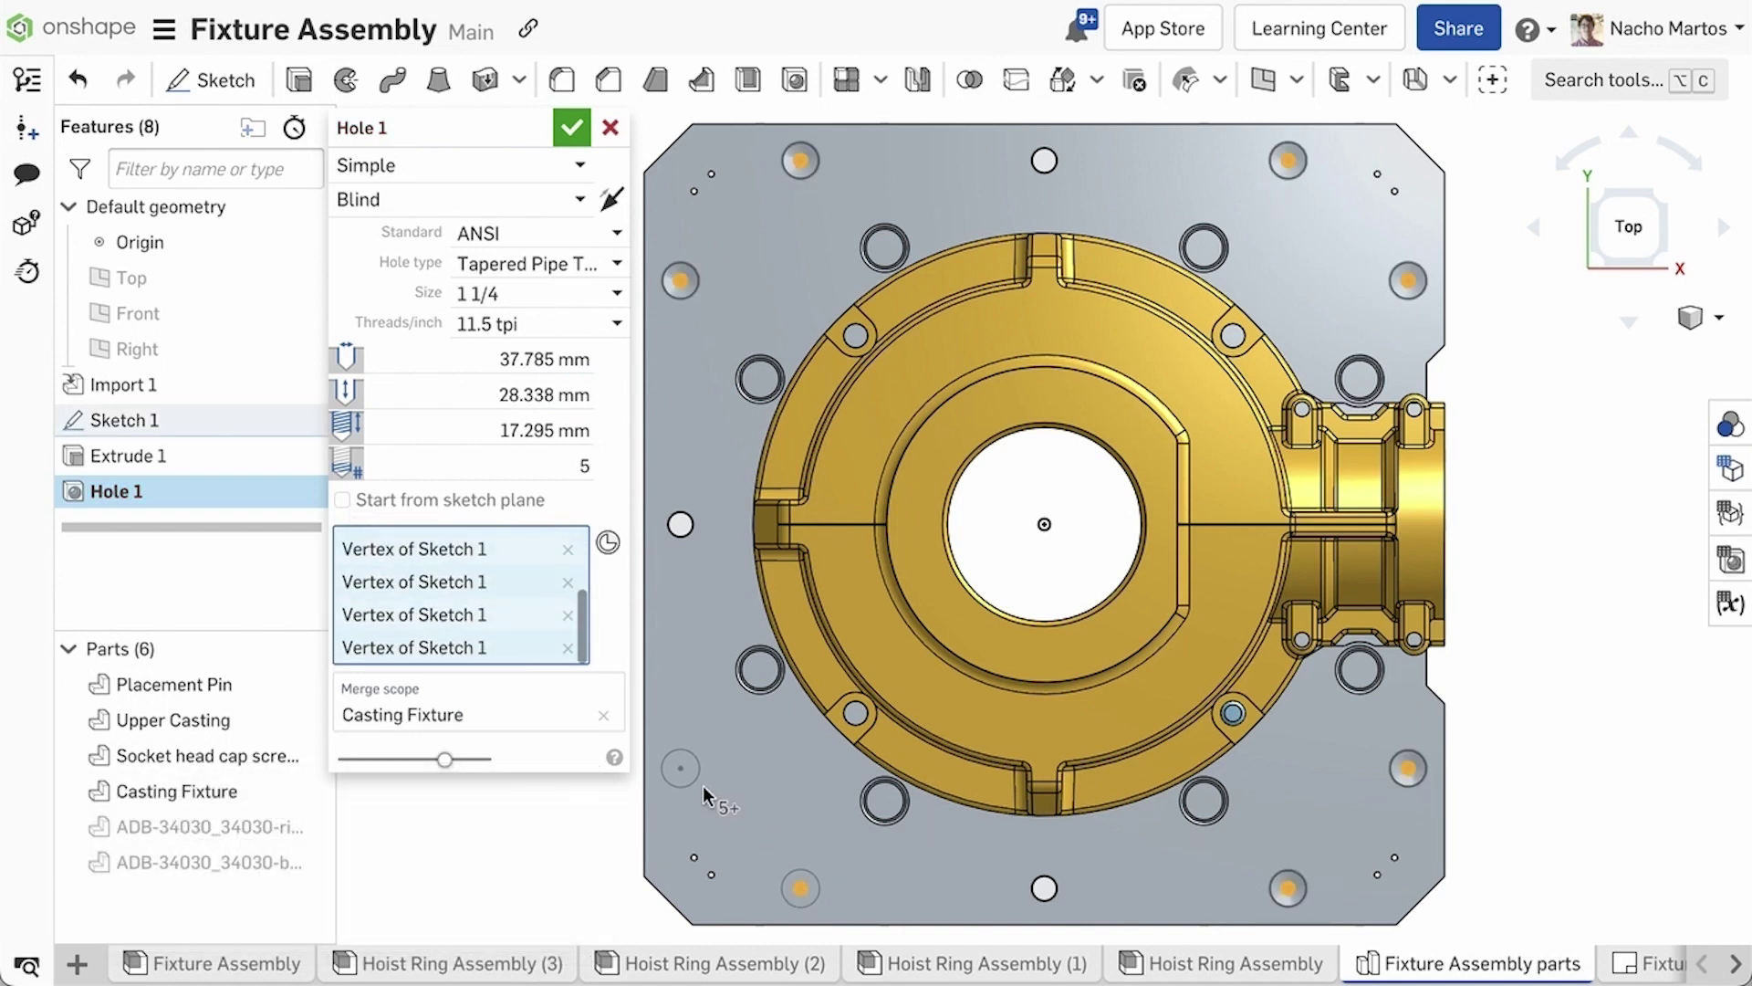
left_click(538, 199)
left_click(494, 242)
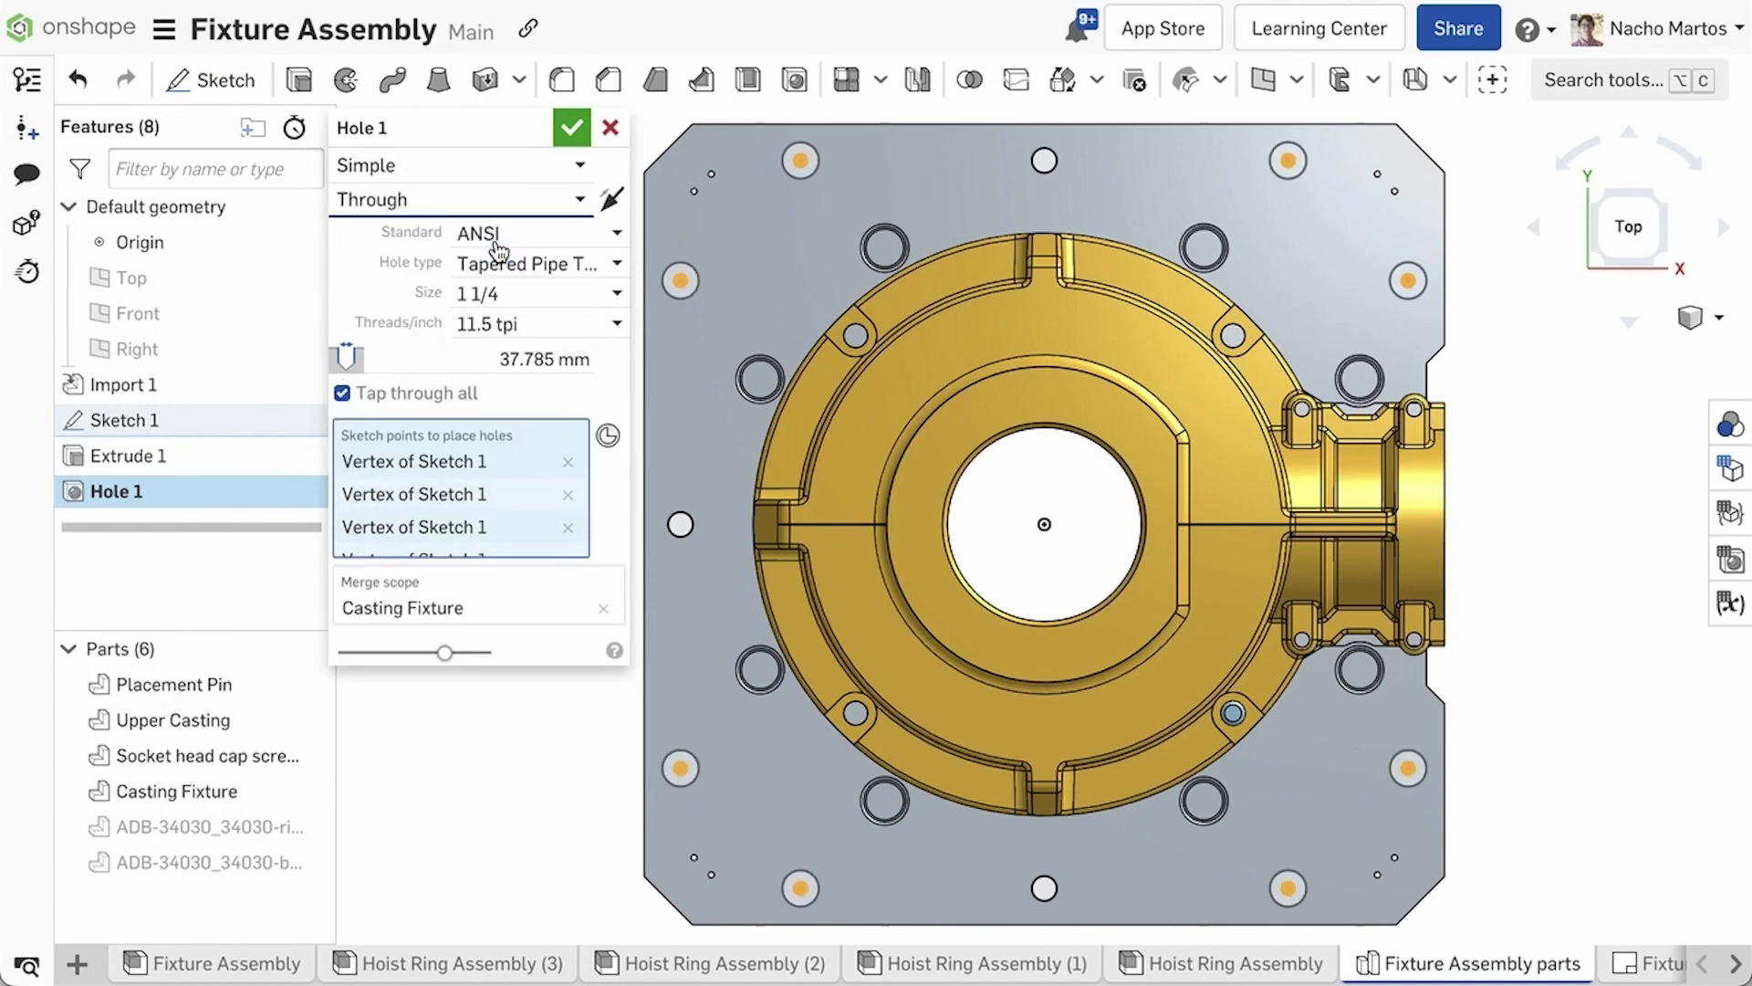
left_click(572, 129)
Open the Fixture Assembly drawing and add a hole callout to the tapered hole tagged A3
left_click(1656, 964)
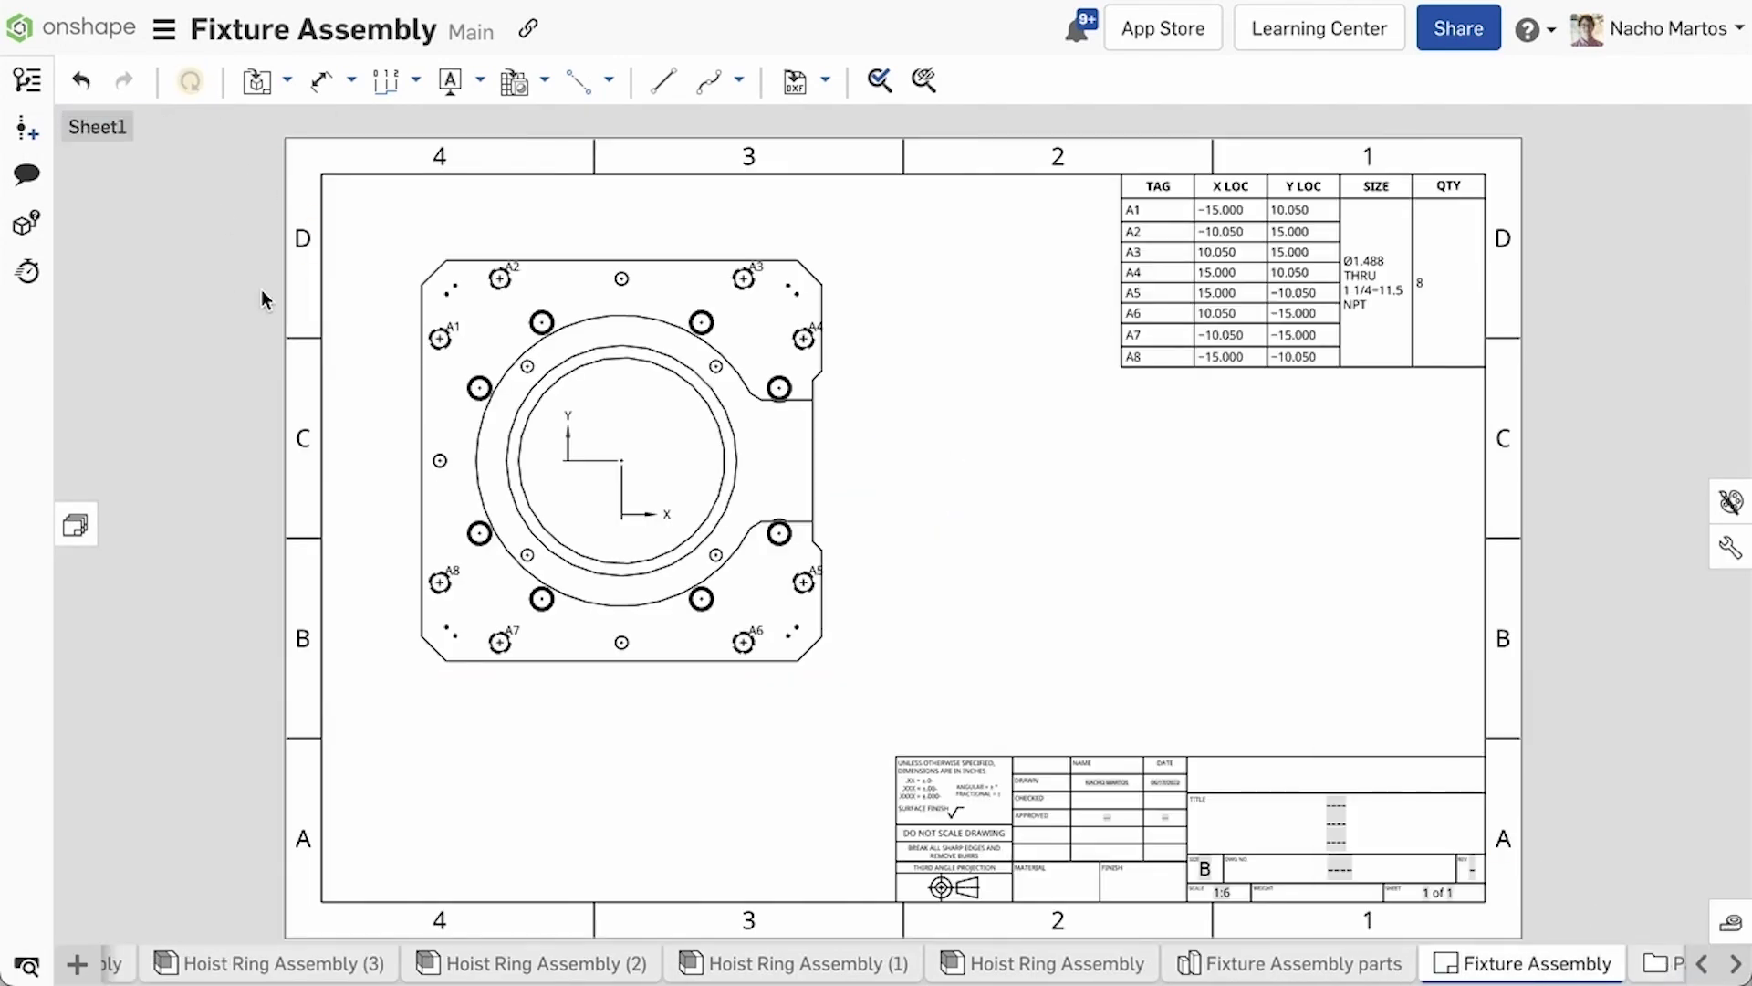
left_click(415, 79)
left_click(470, 162)
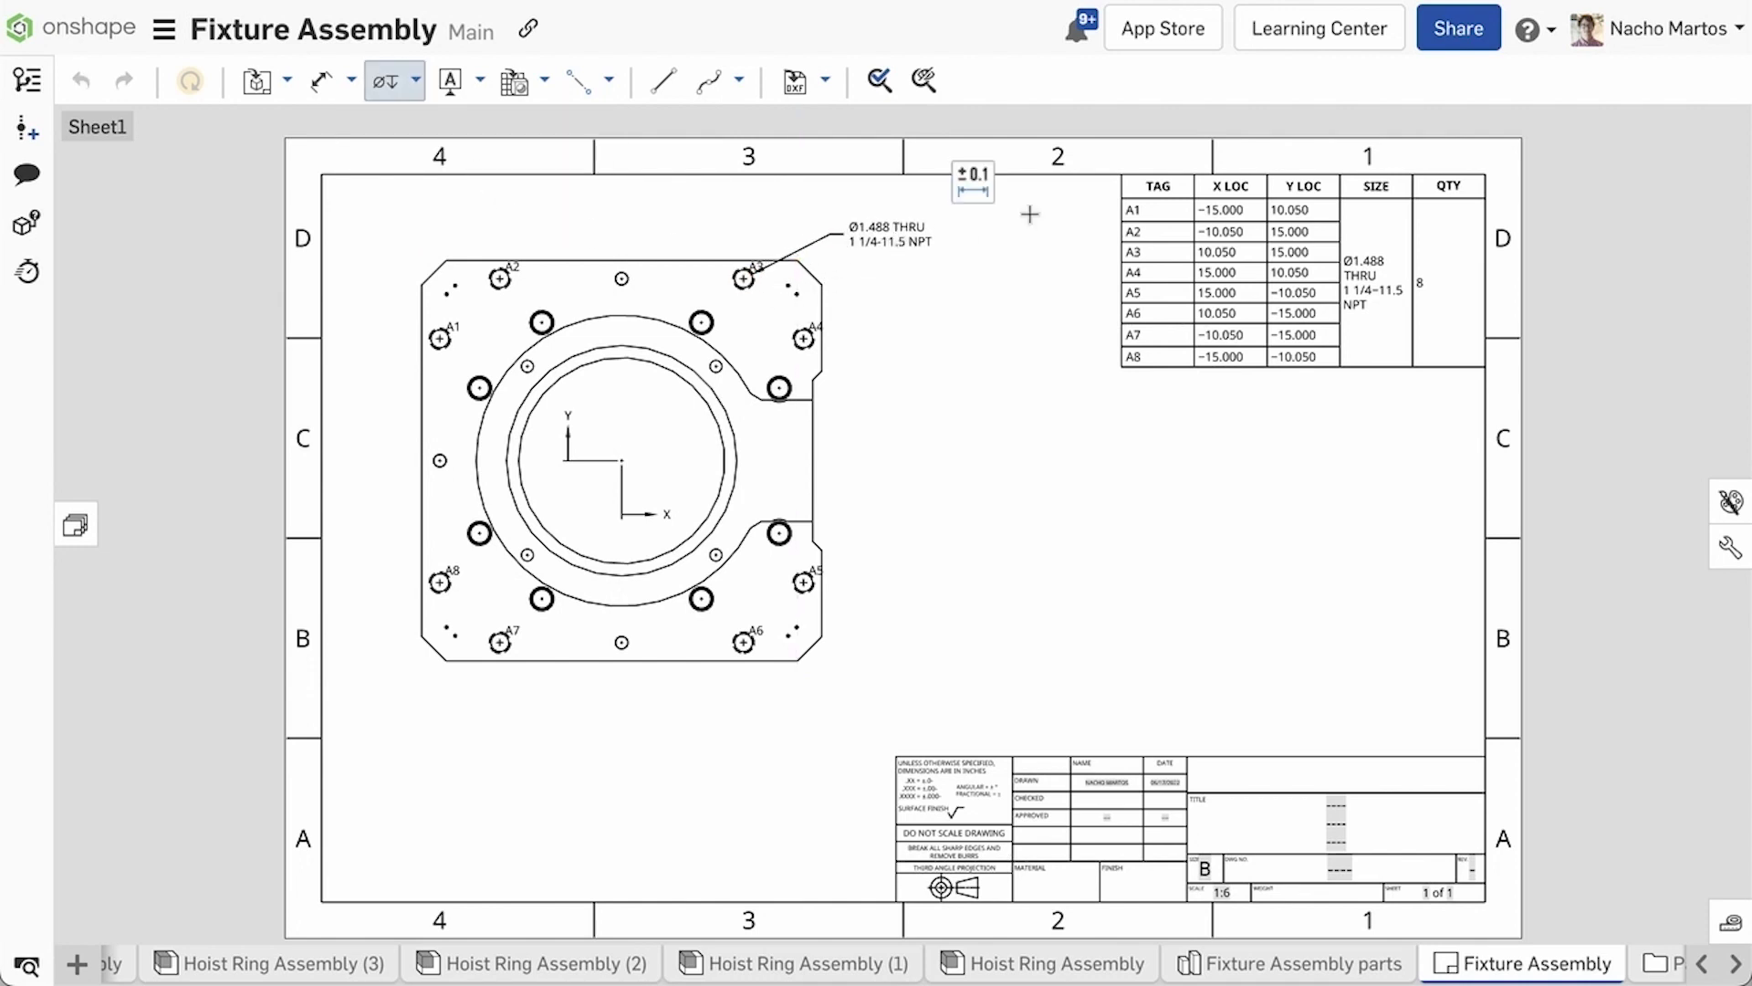
Set the hole callout's text height to 0.2 in and its color to red
left_click(1731, 502)
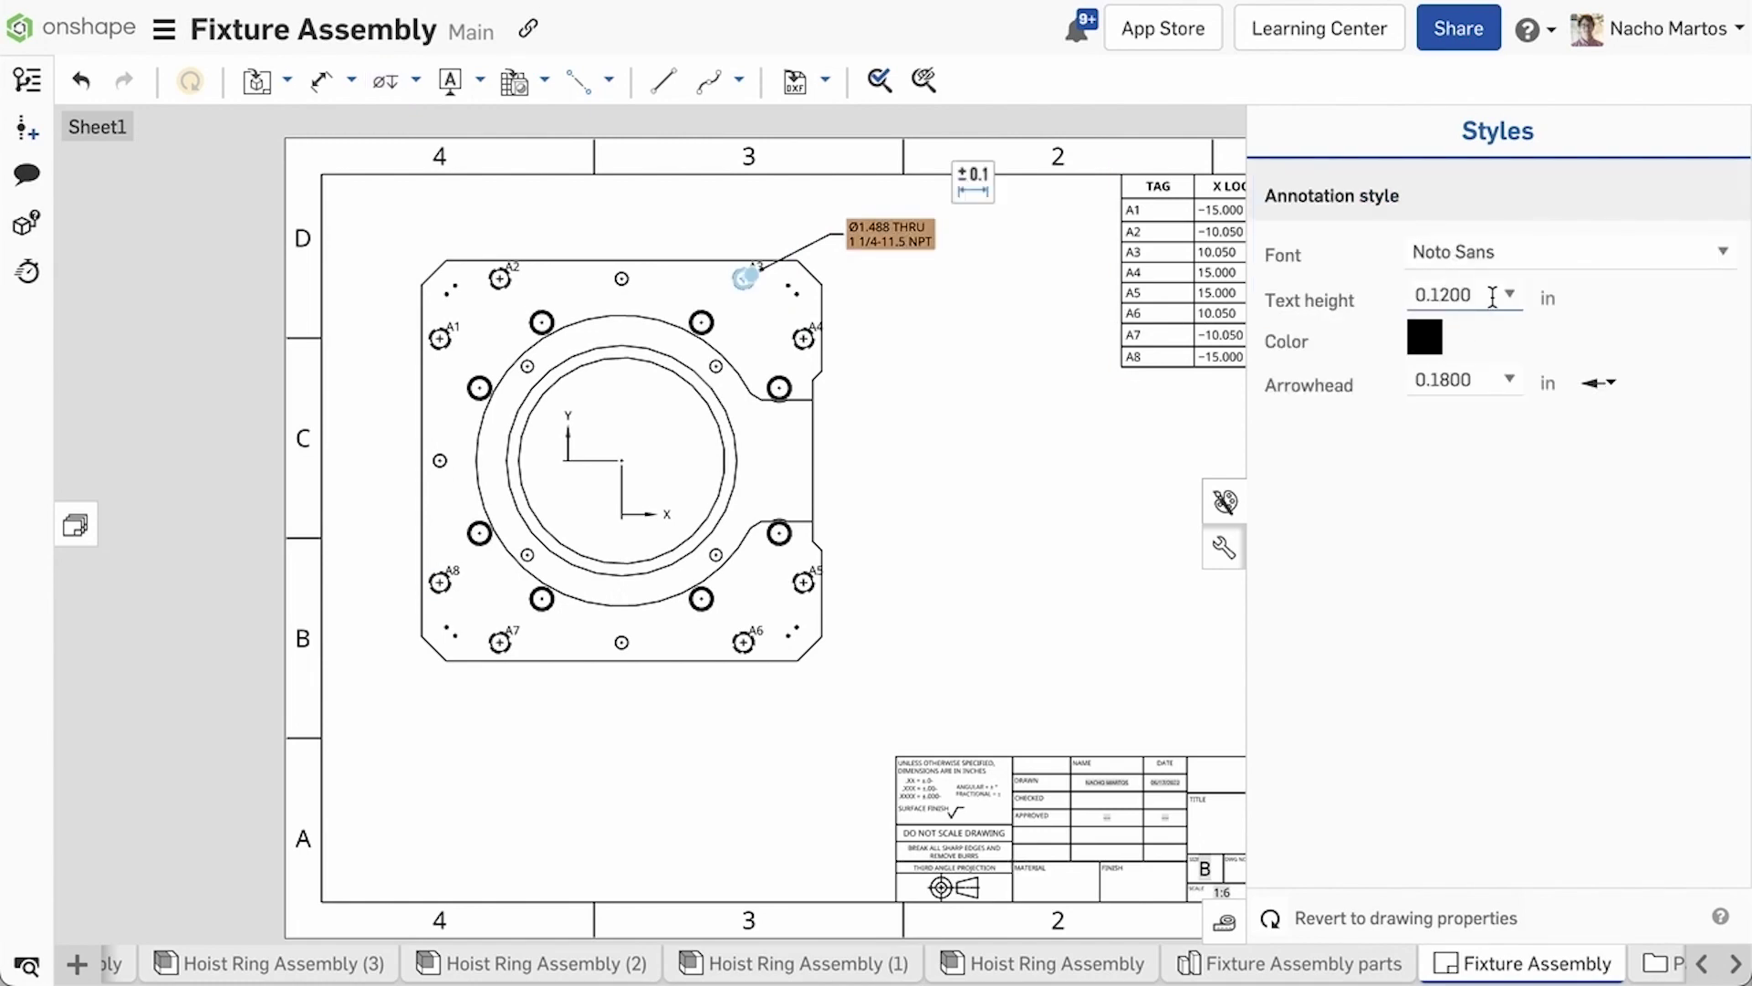
double_click(1441, 294)
type("0.2")
key("Return")
left_click(1425, 336)
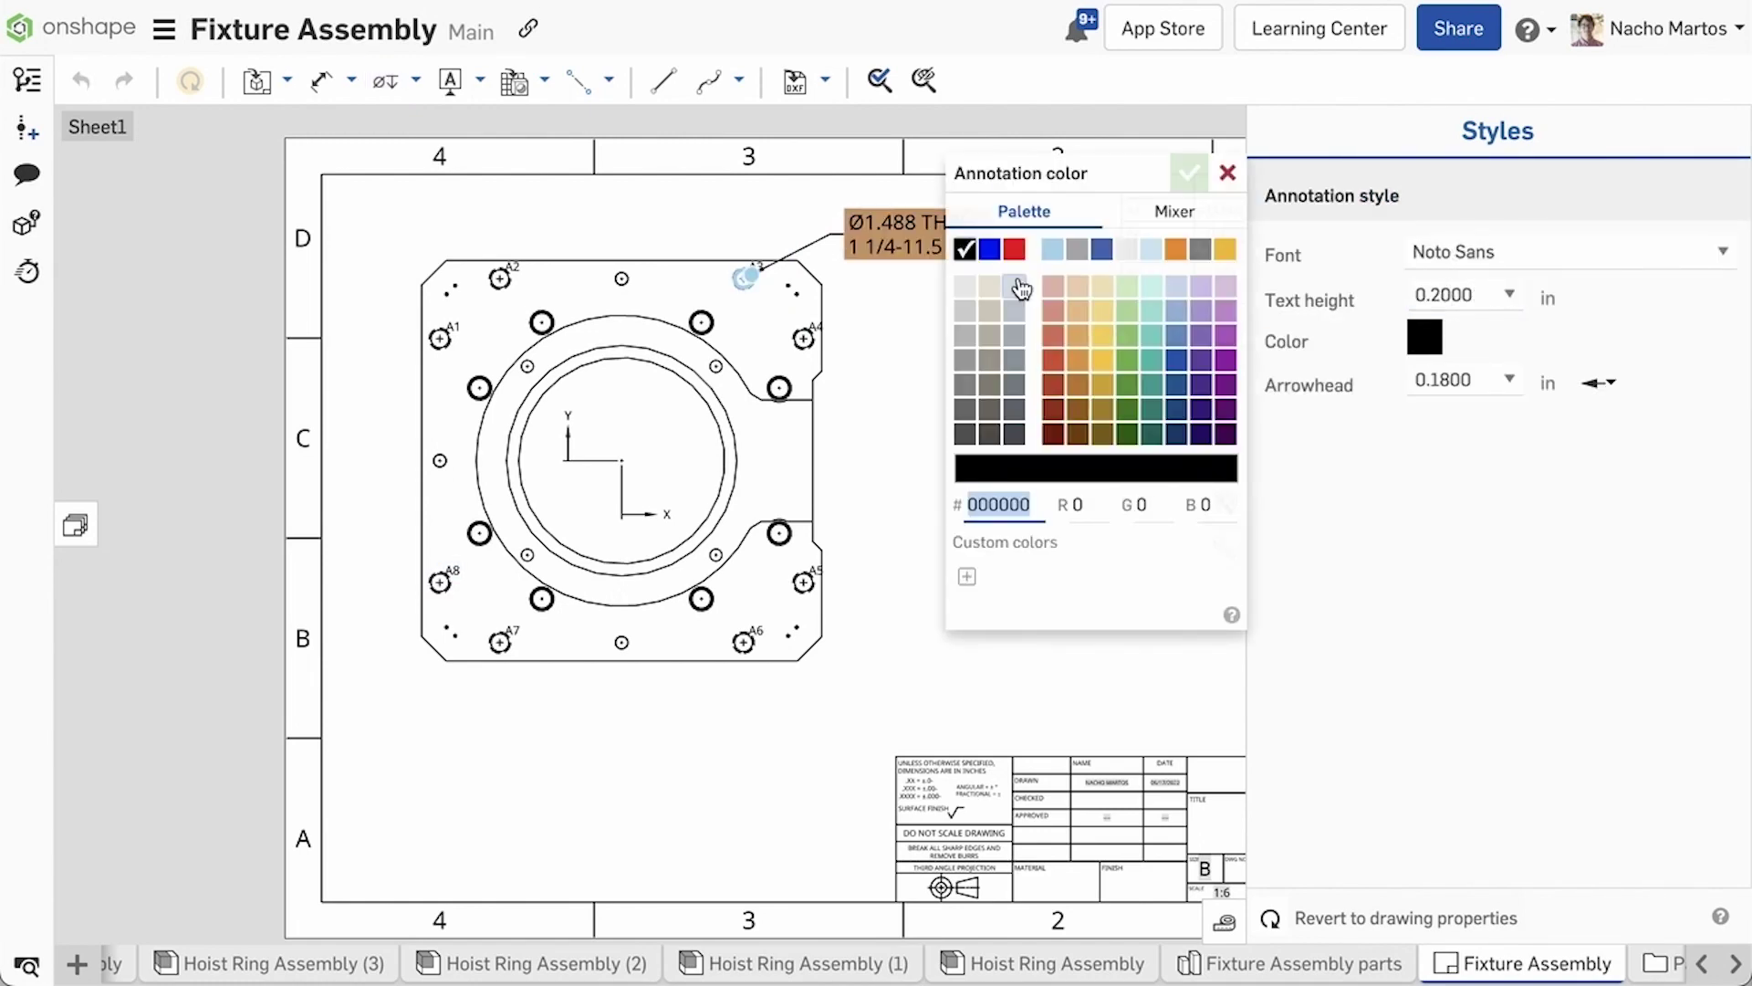
left_click(1014, 248)
left_click(858, 398)
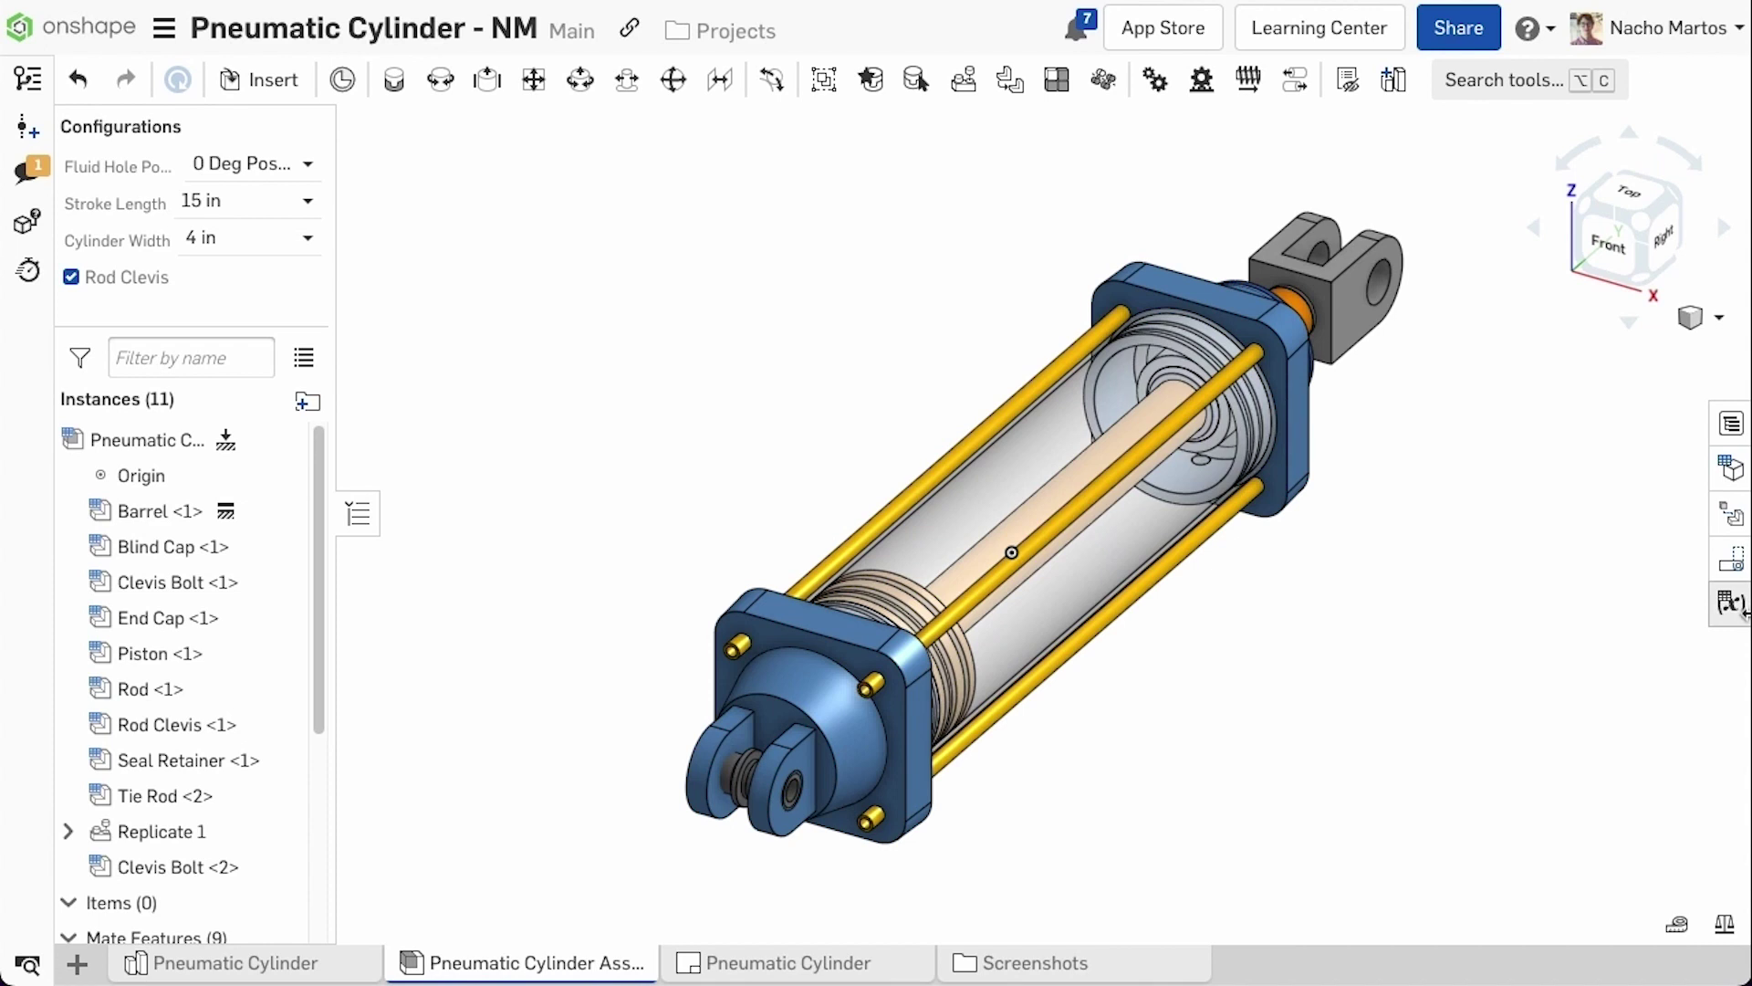
Start a named position in the Pneumatic Cylinder assembly, driven by the Z translation of the Slider 1 mate
left_click(1447, 186)
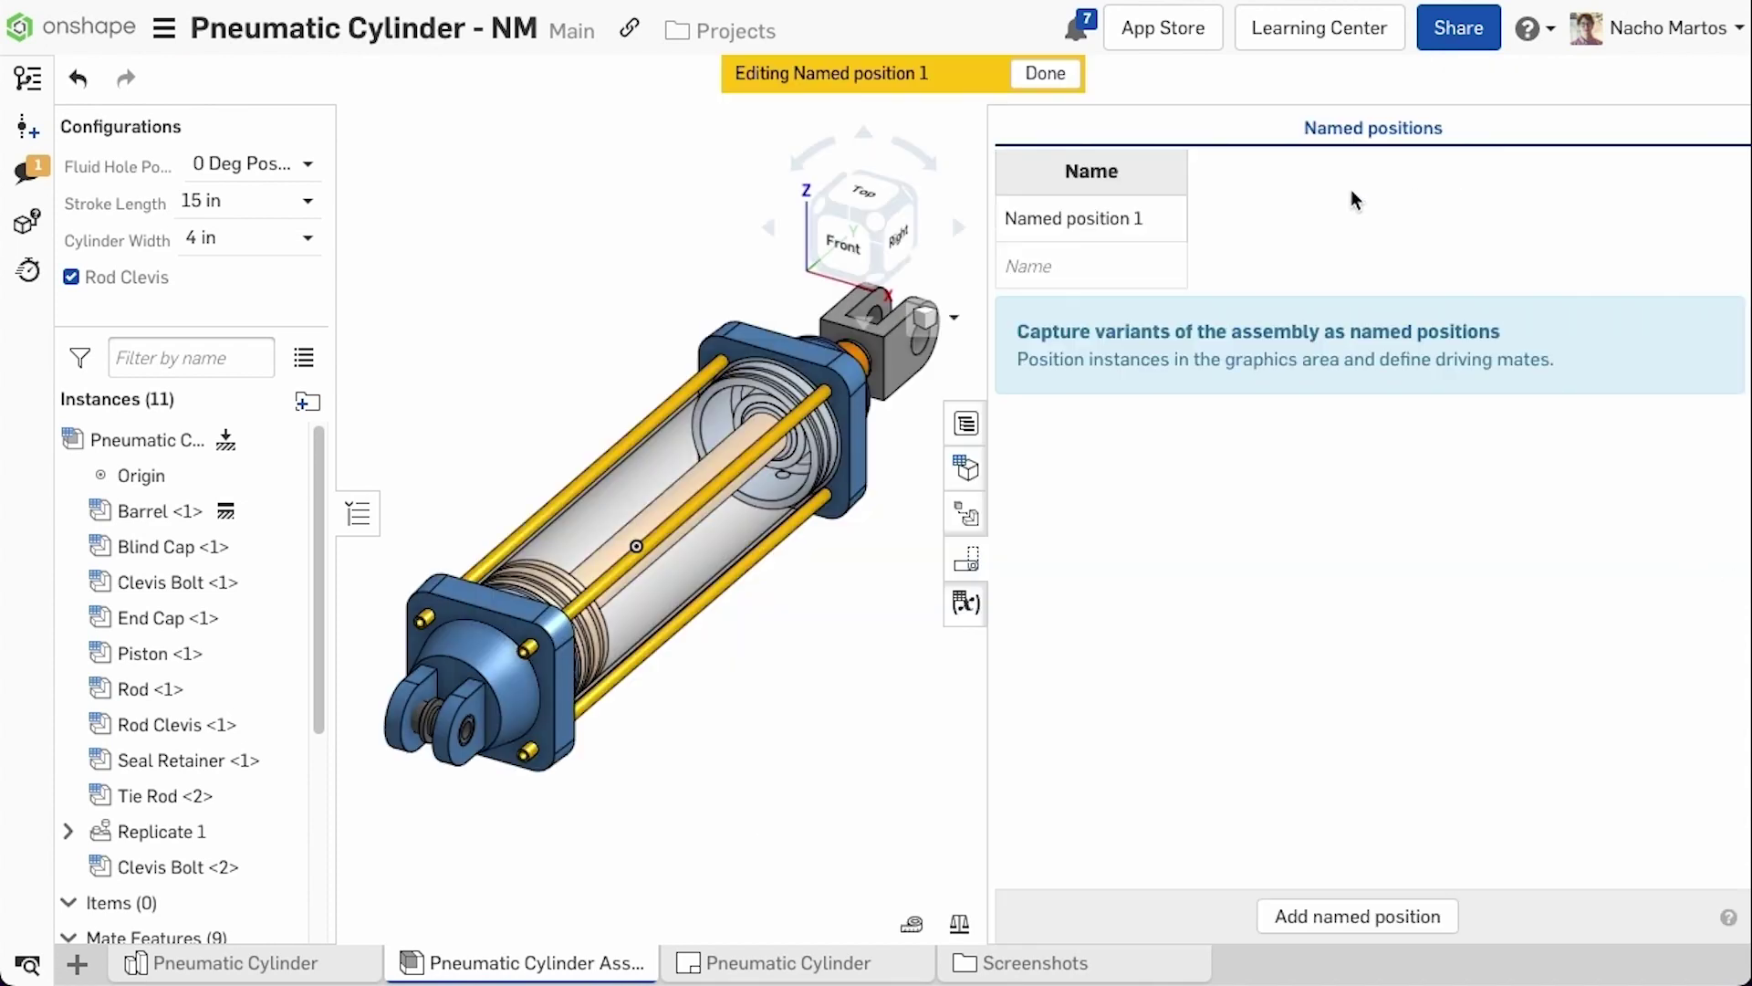
scroll(255, 639, "down", 3)
left_click(176, 838)
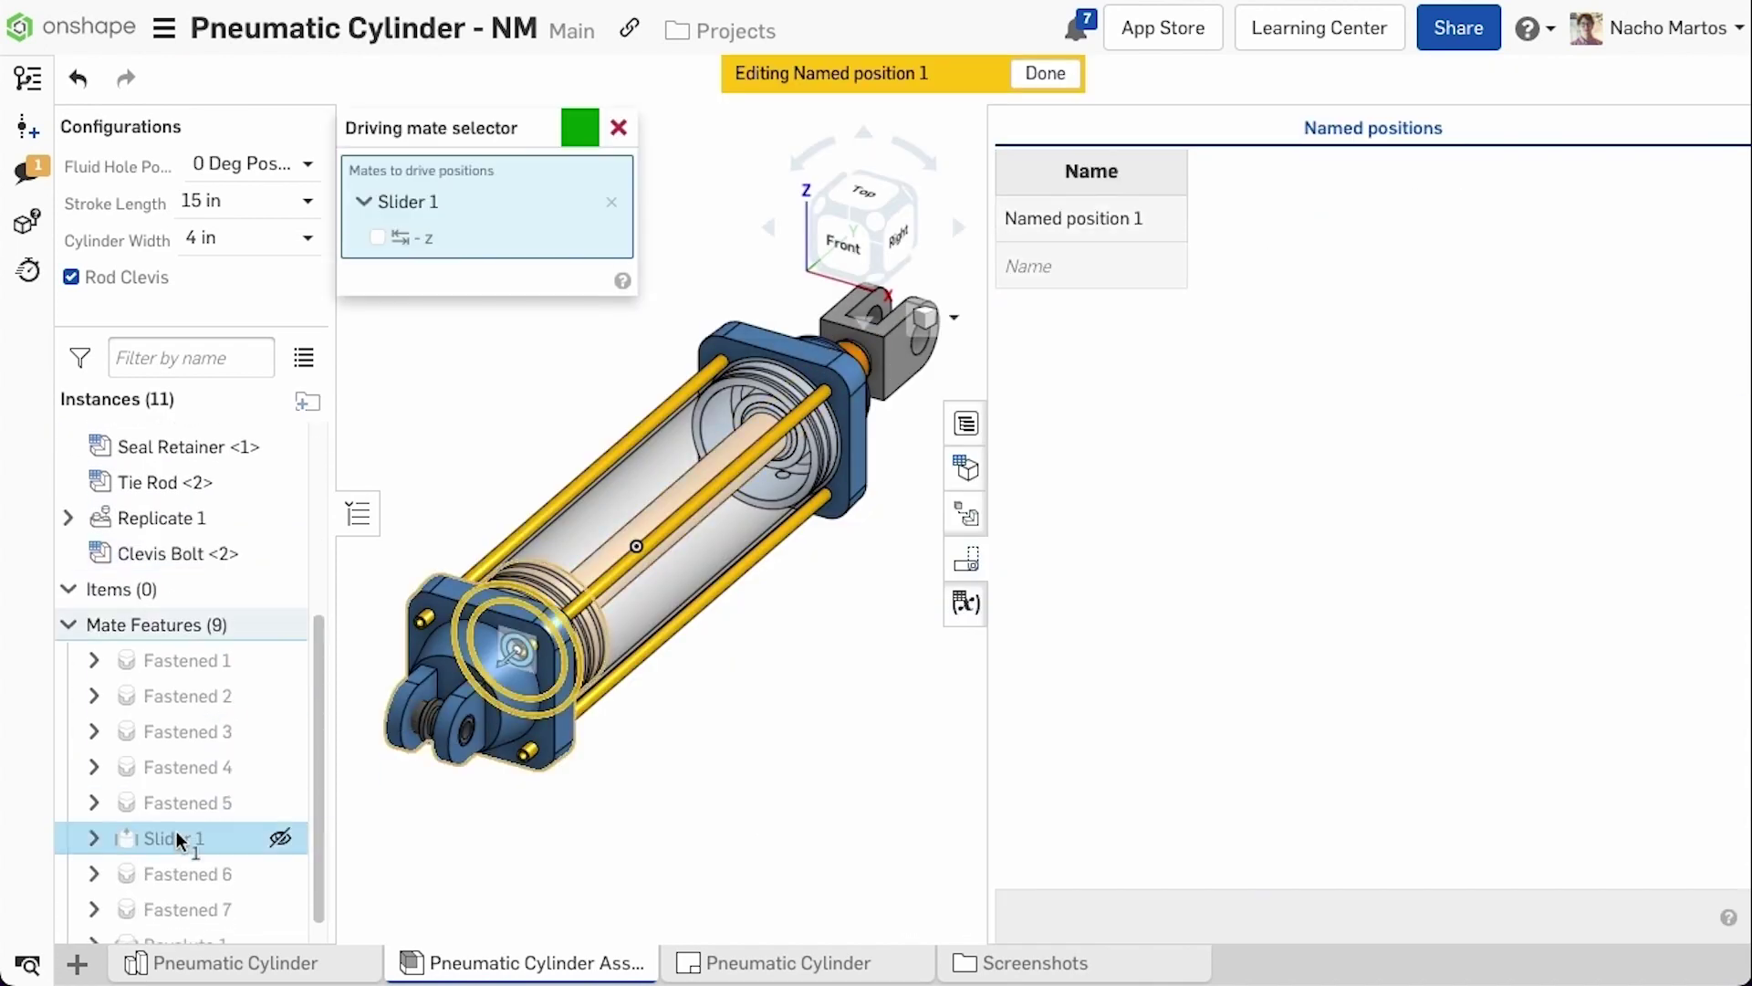
left_click(377, 238)
left_click(579, 128)
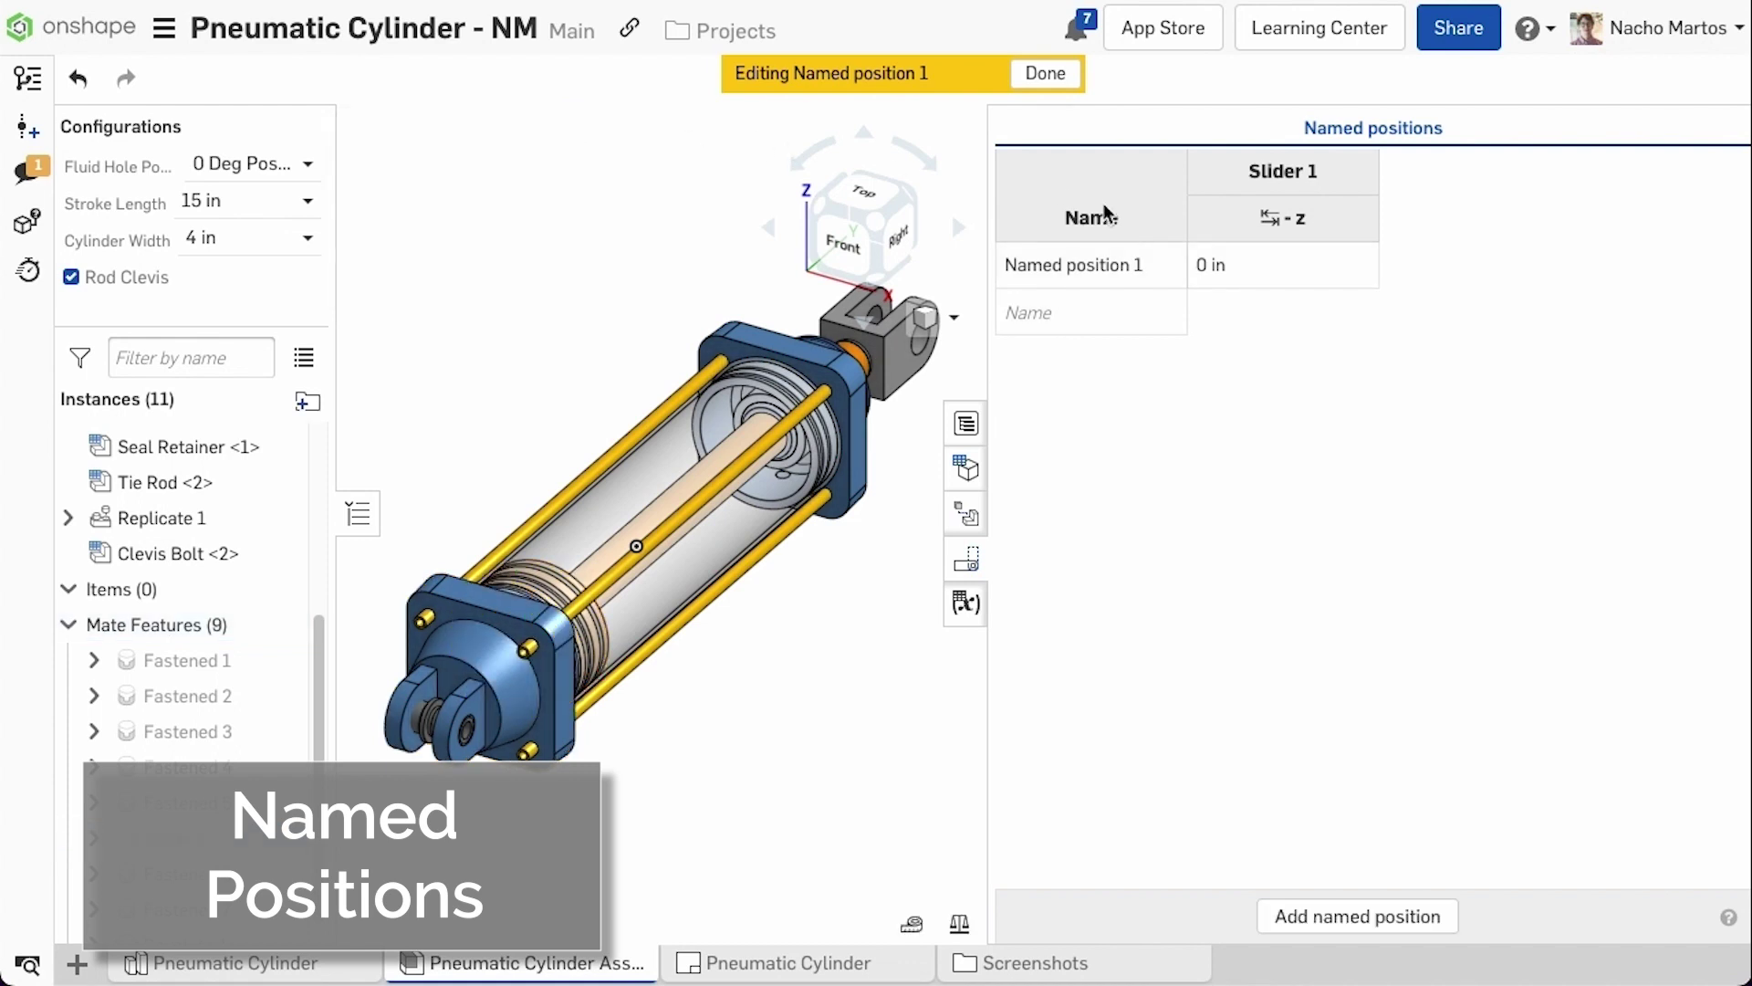
Rename the first named position as Closed and add a Full Extension position with Slider 1 Z set to -11.5 in
left_click(1112, 267)
double_click(1112, 269)
type("Closed")
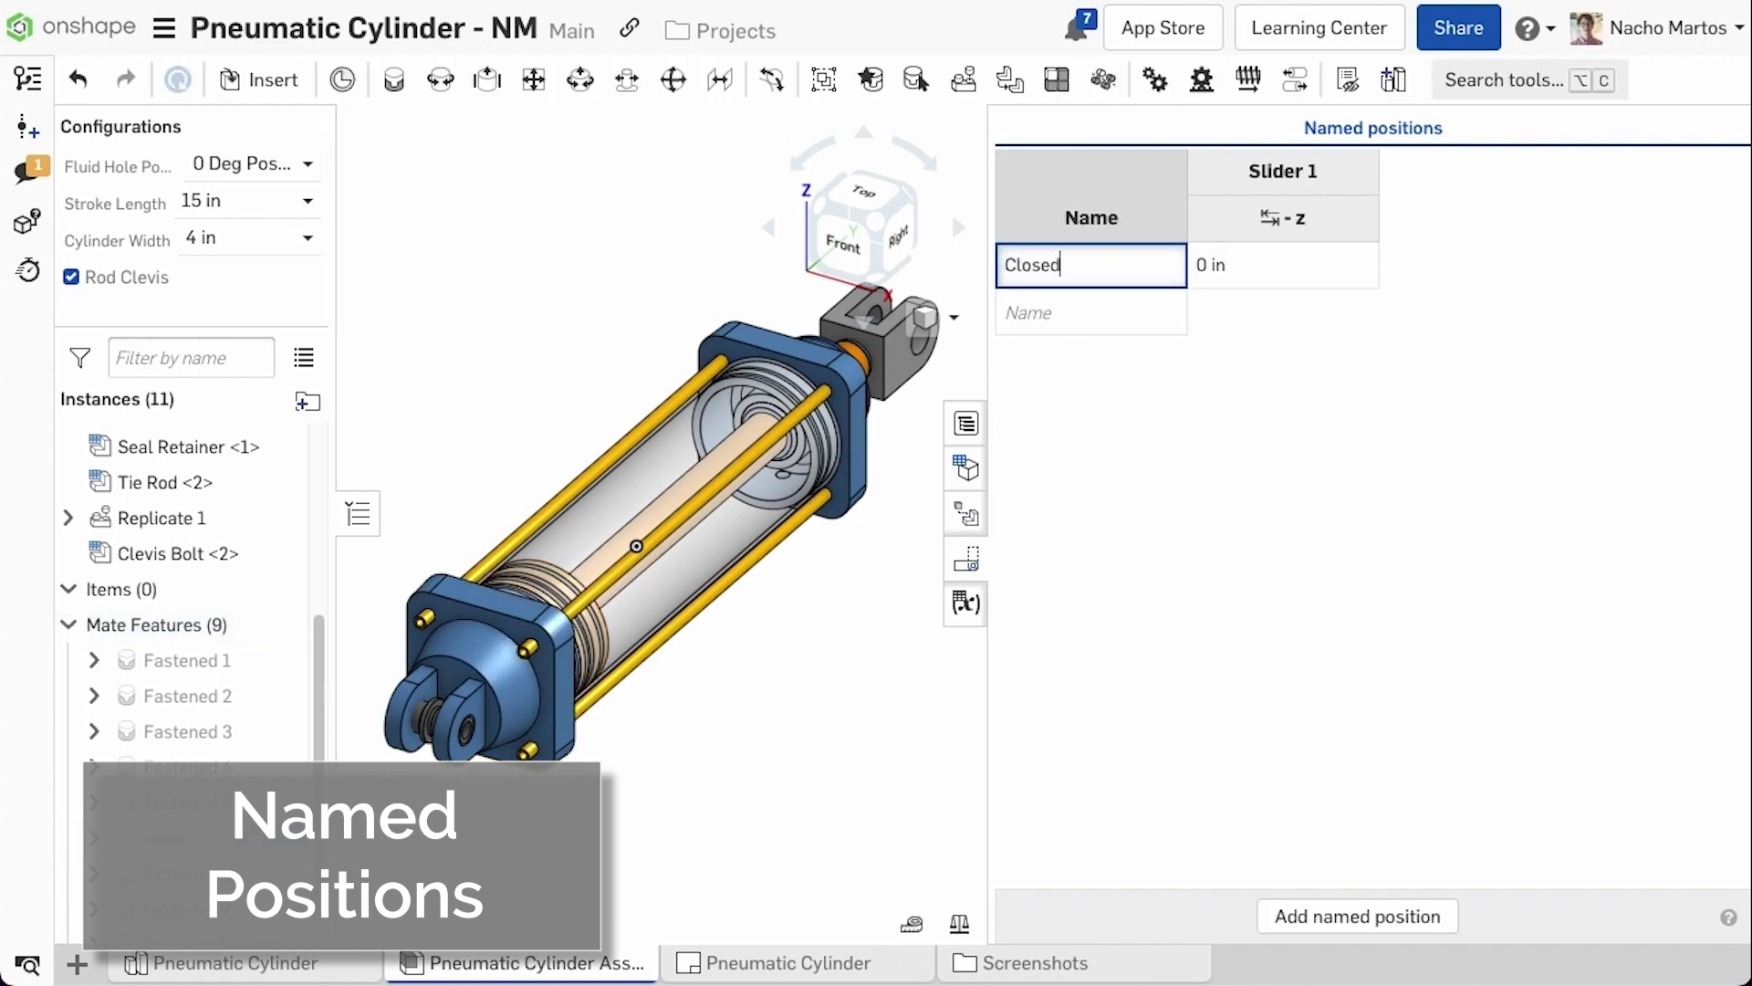
key("Return")
type("Full Ext")
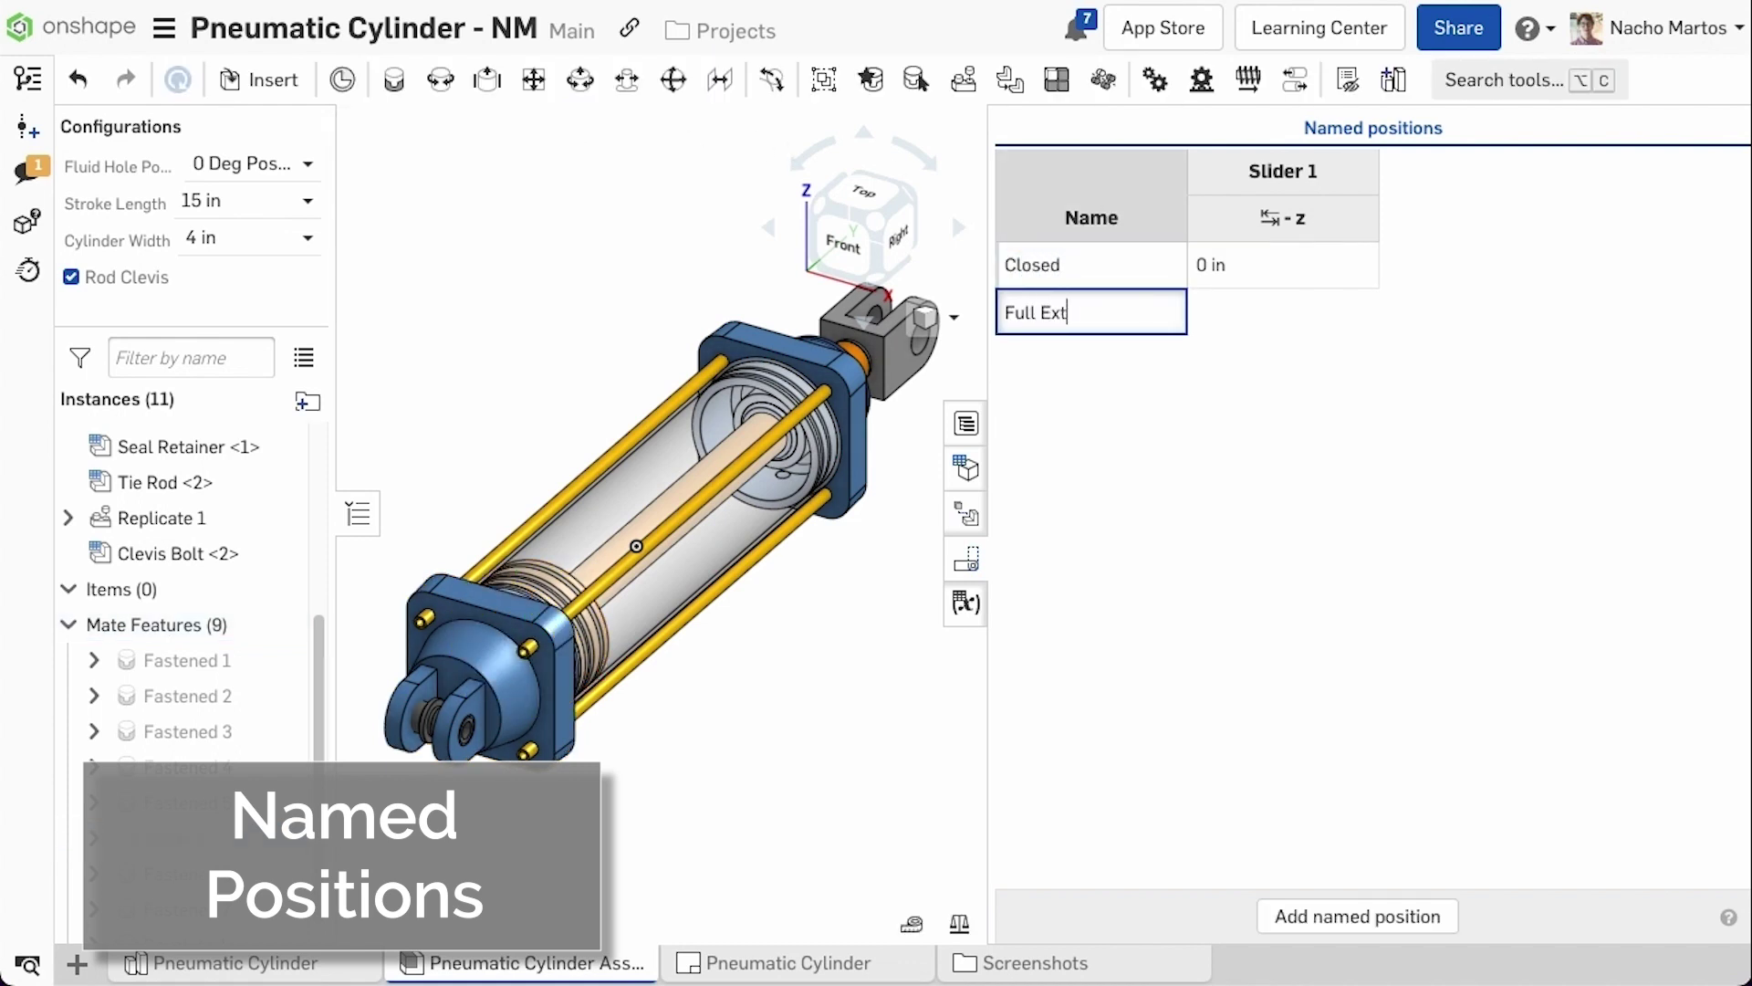
type("ension")
key("Return")
left_click(1274, 310)
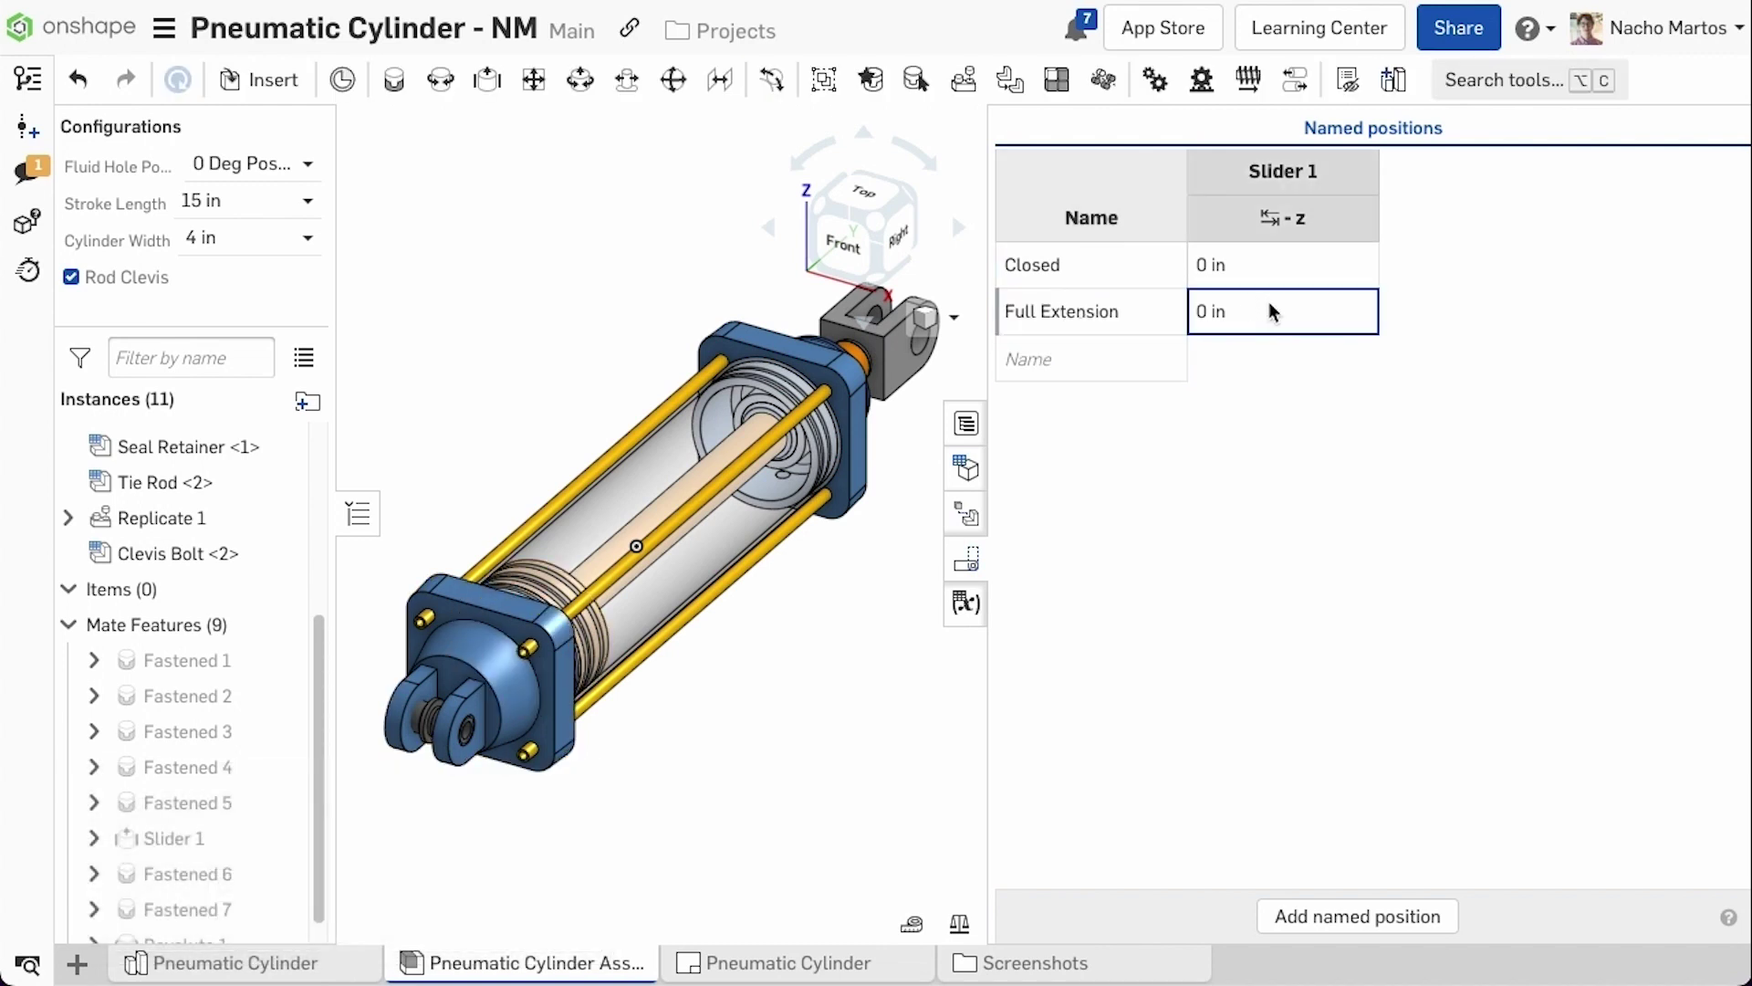
type("-11.5")
key("Return")
Apply the Full Extension named position to the assembly and view it from the Right, with the named positions table closed
key("shift+4")
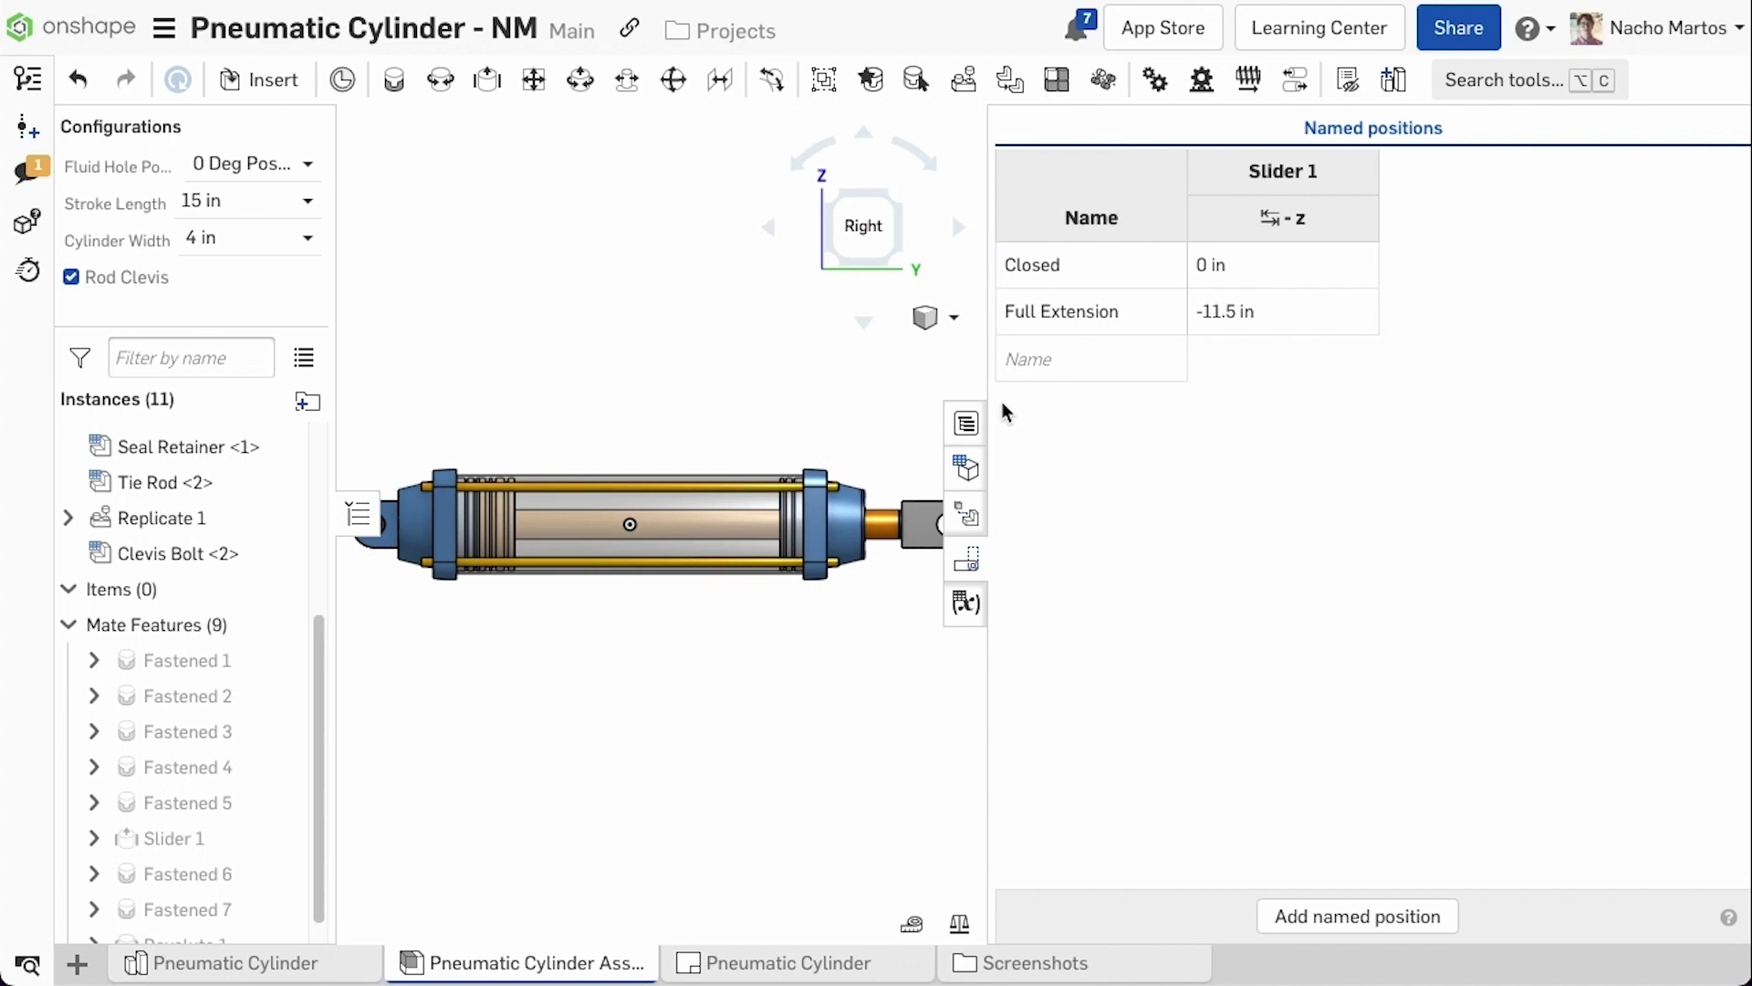
right_click(1061, 330)
left_click(1077, 356)
left_click(966, 559)
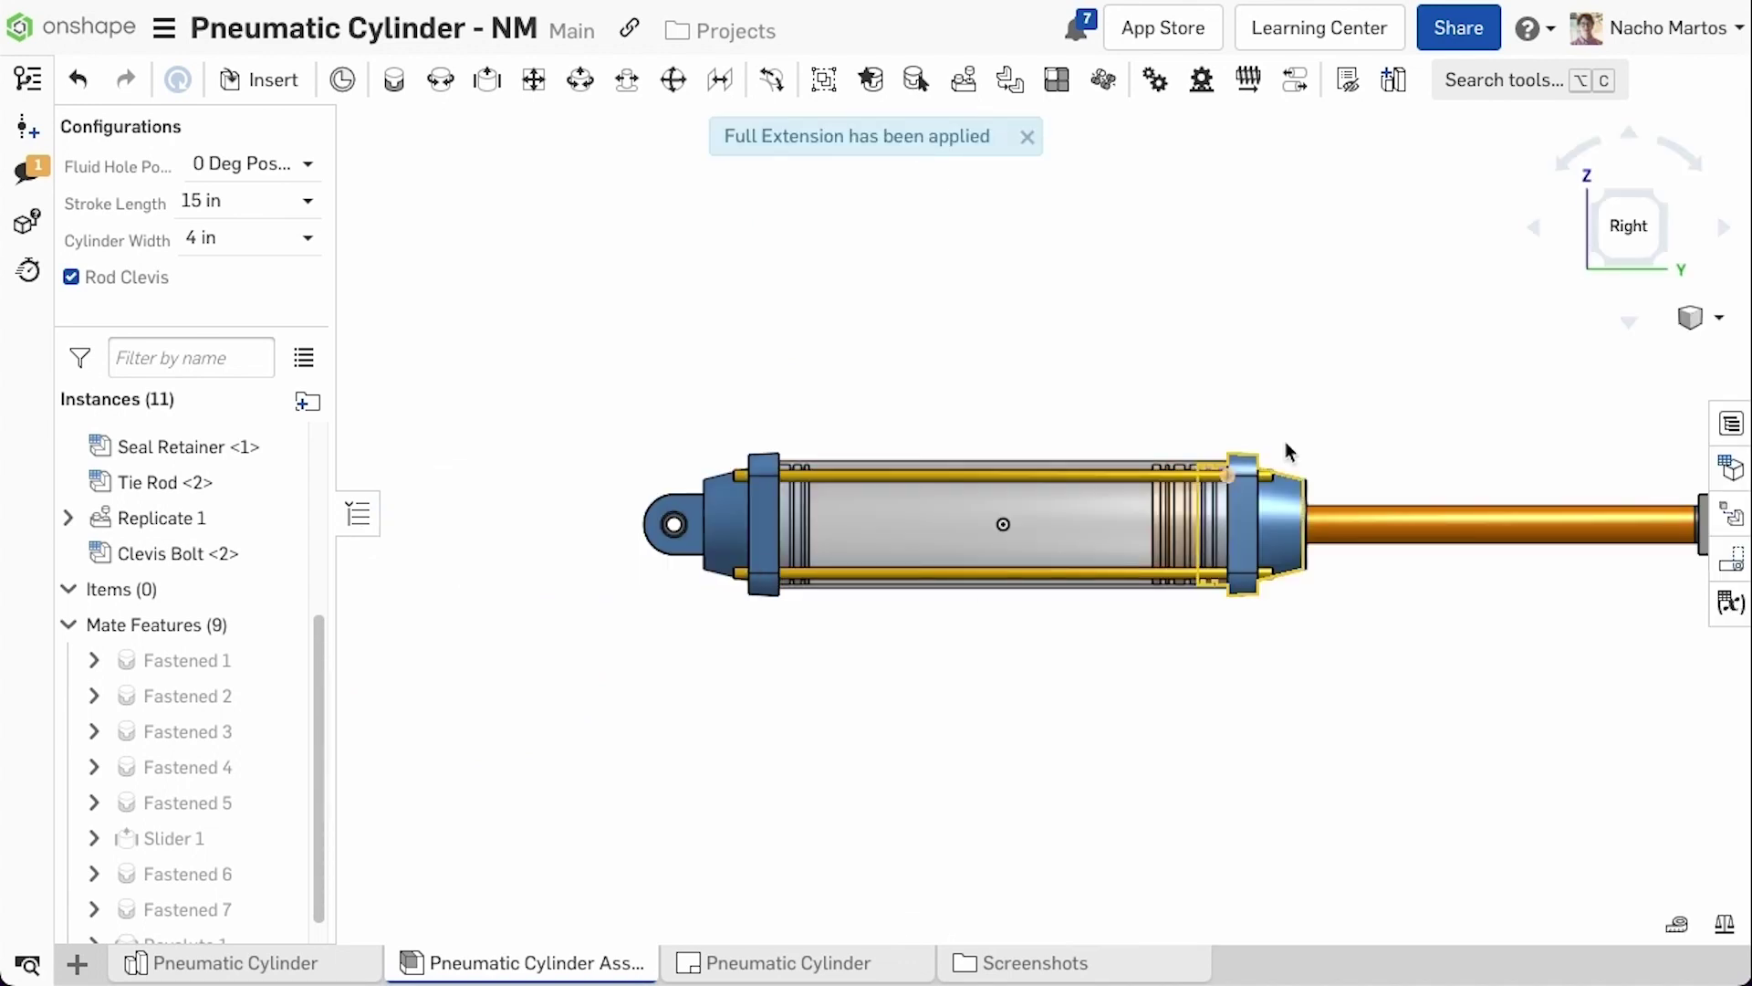
left_click(1624, 221)
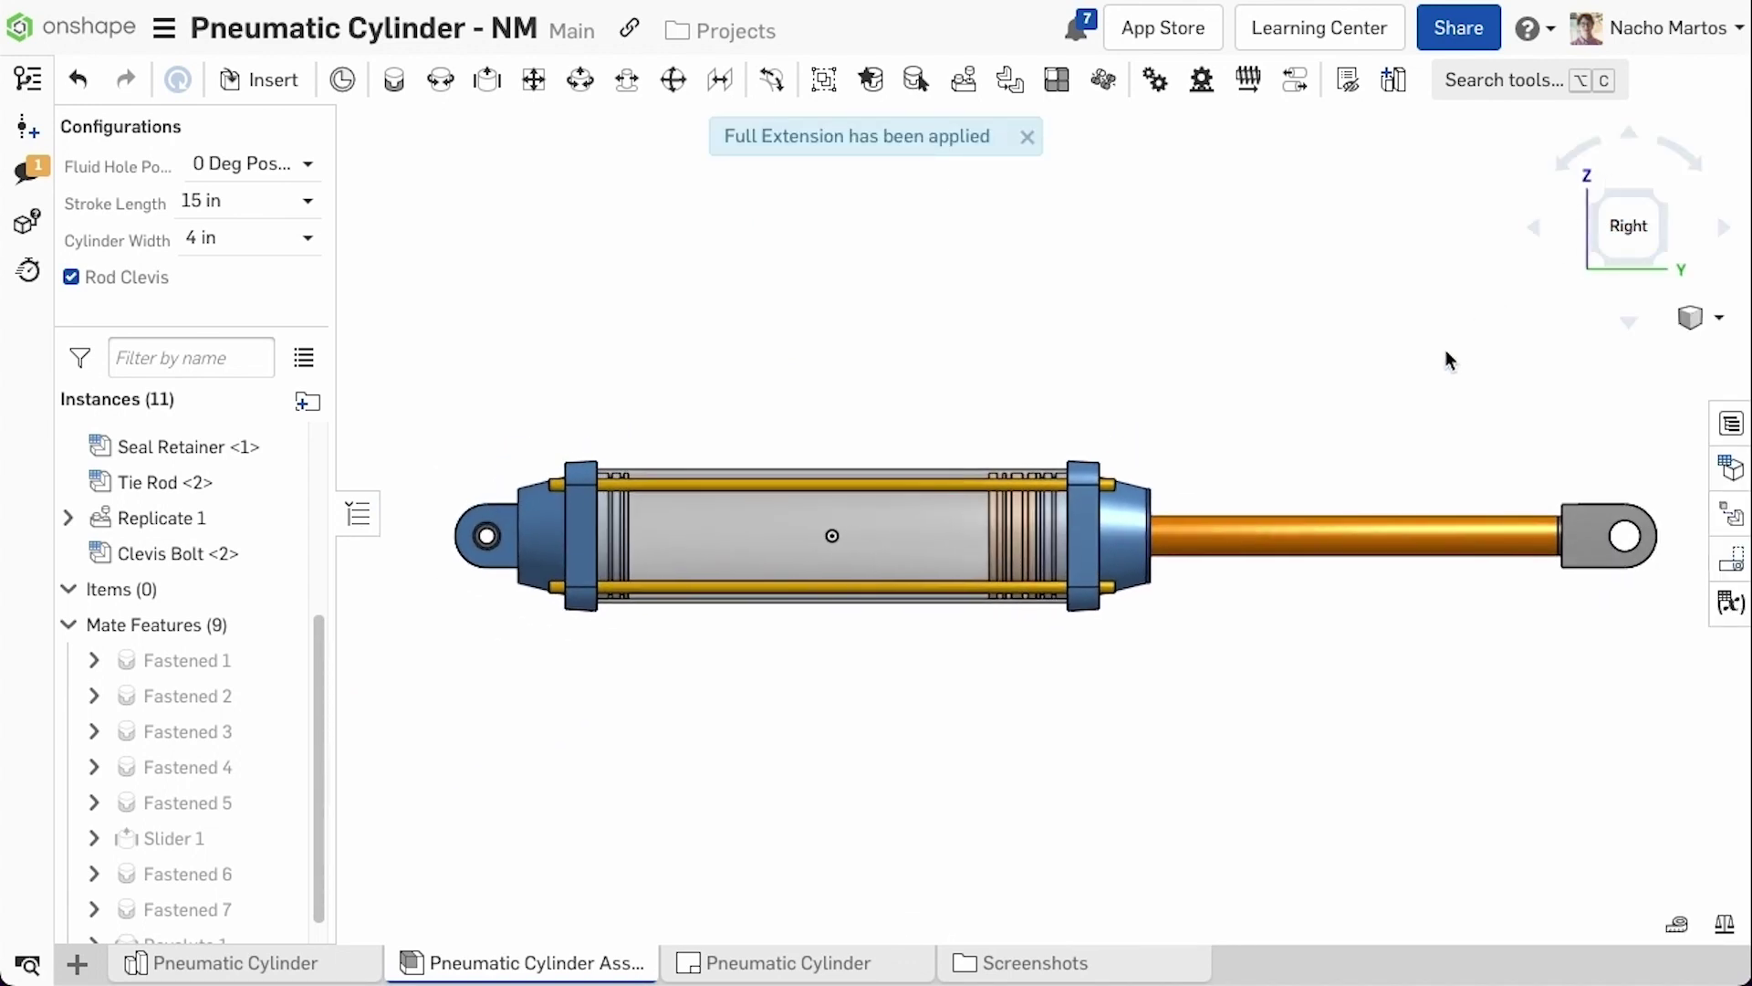
In the Pneumatic Cylinder drawing, insert a Right view of the assembly in the Closed position at 1:3 scale
left_click(876, 963)
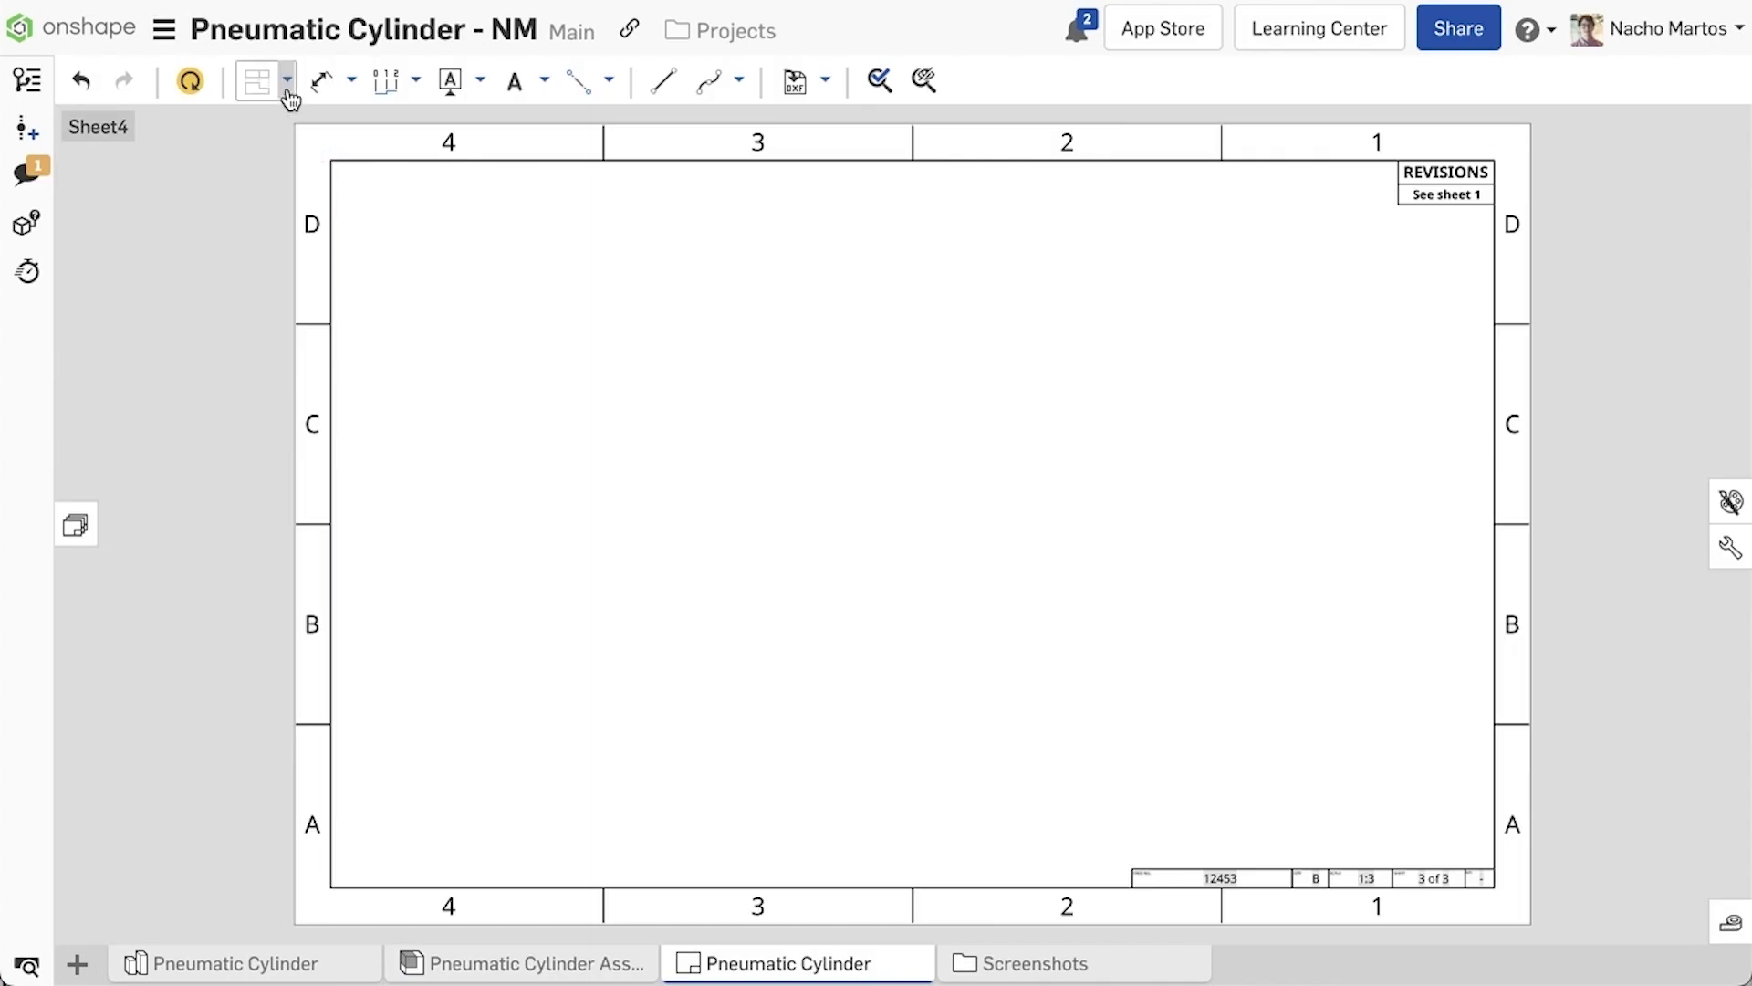
left_click(286, 80)
left_click(300, 139)
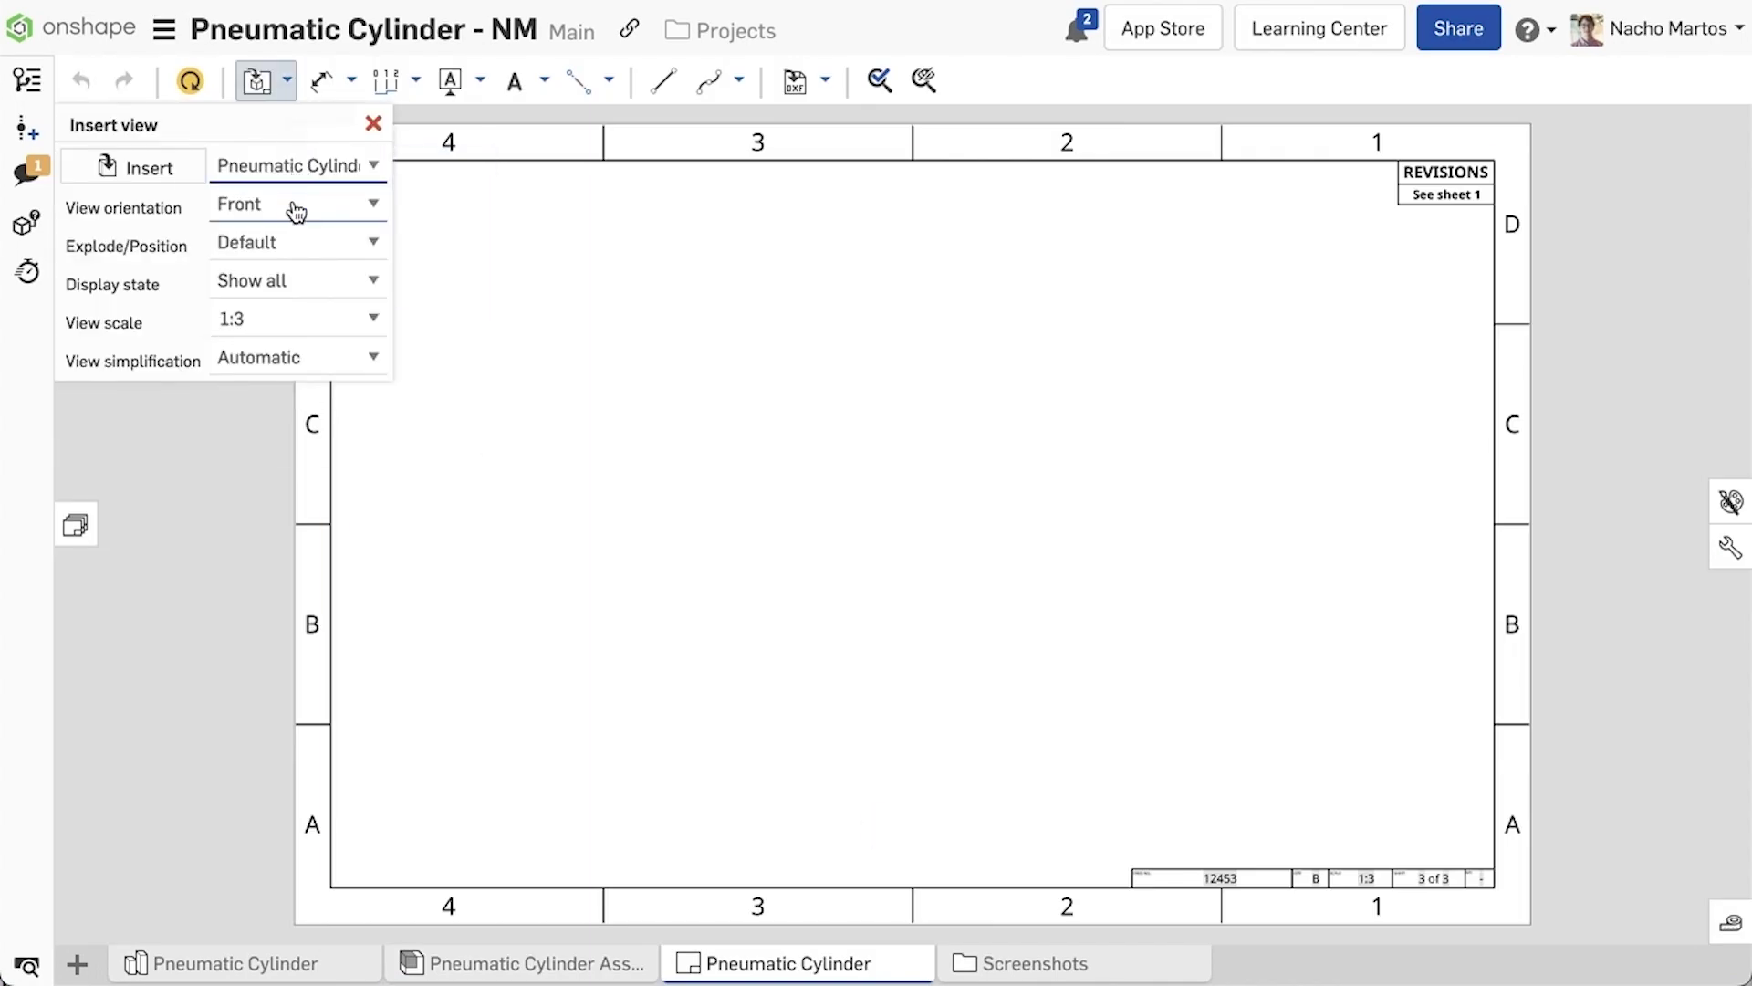
left_click(297, 212)
left_click(293, 174)
left_click(314, 251)
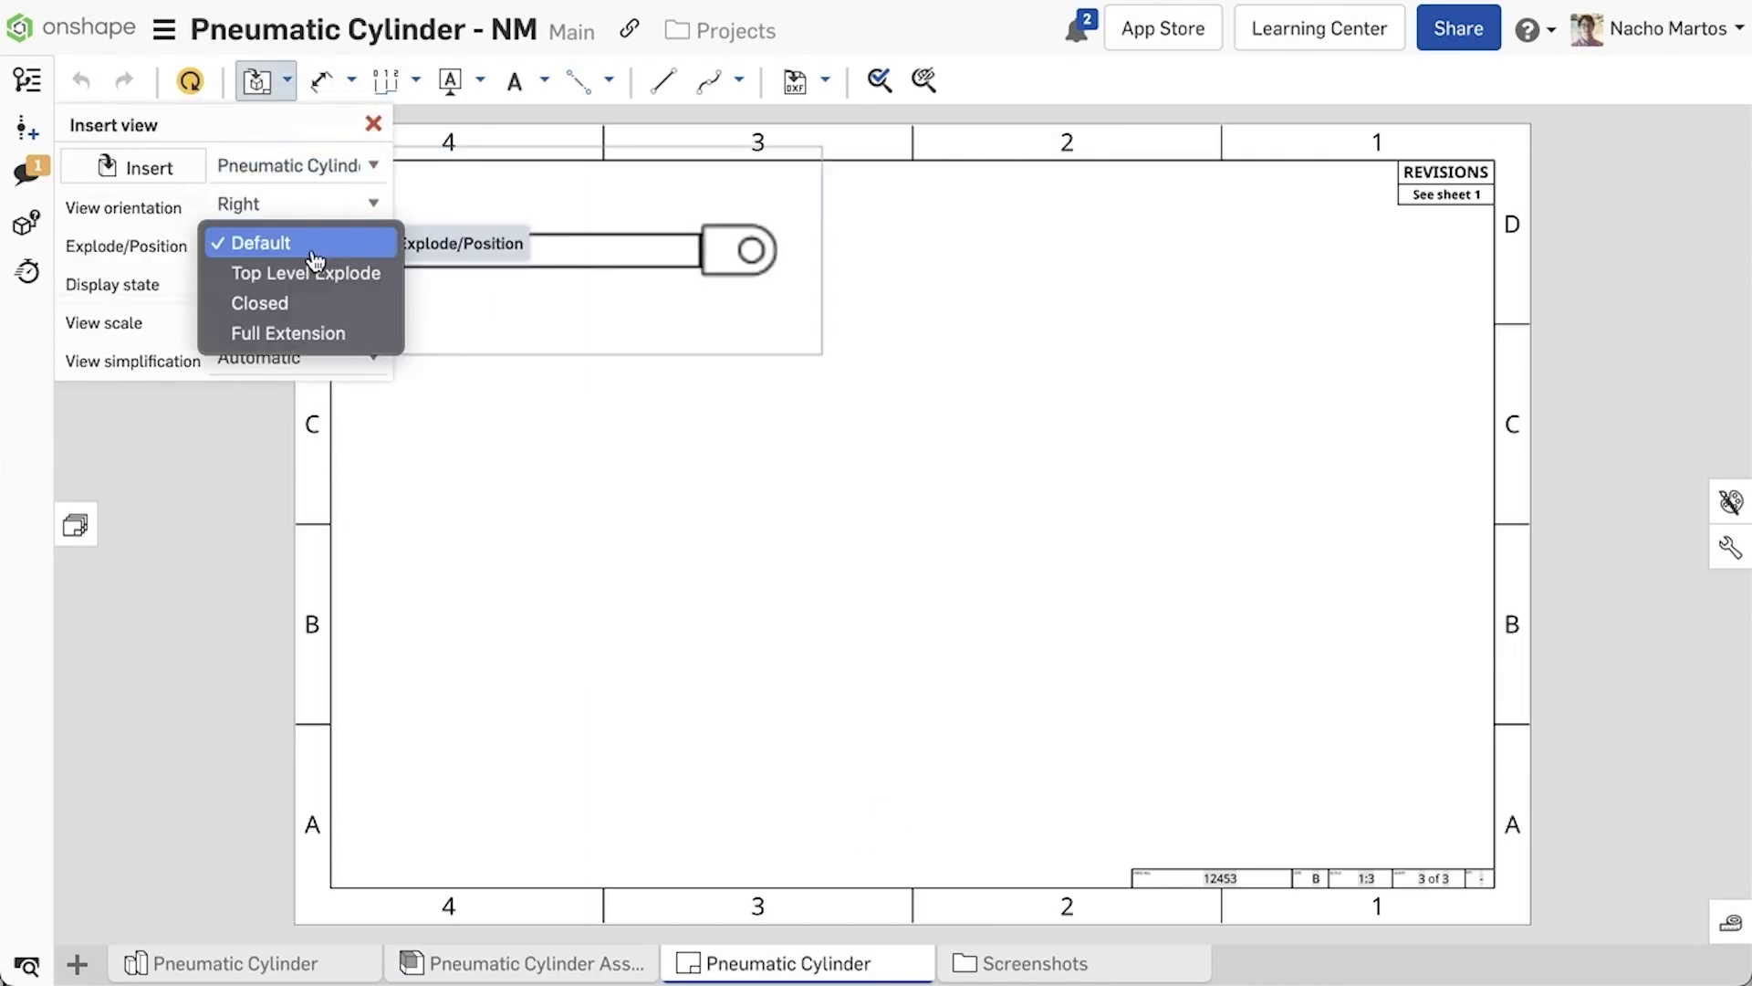
left_click(352, 303)
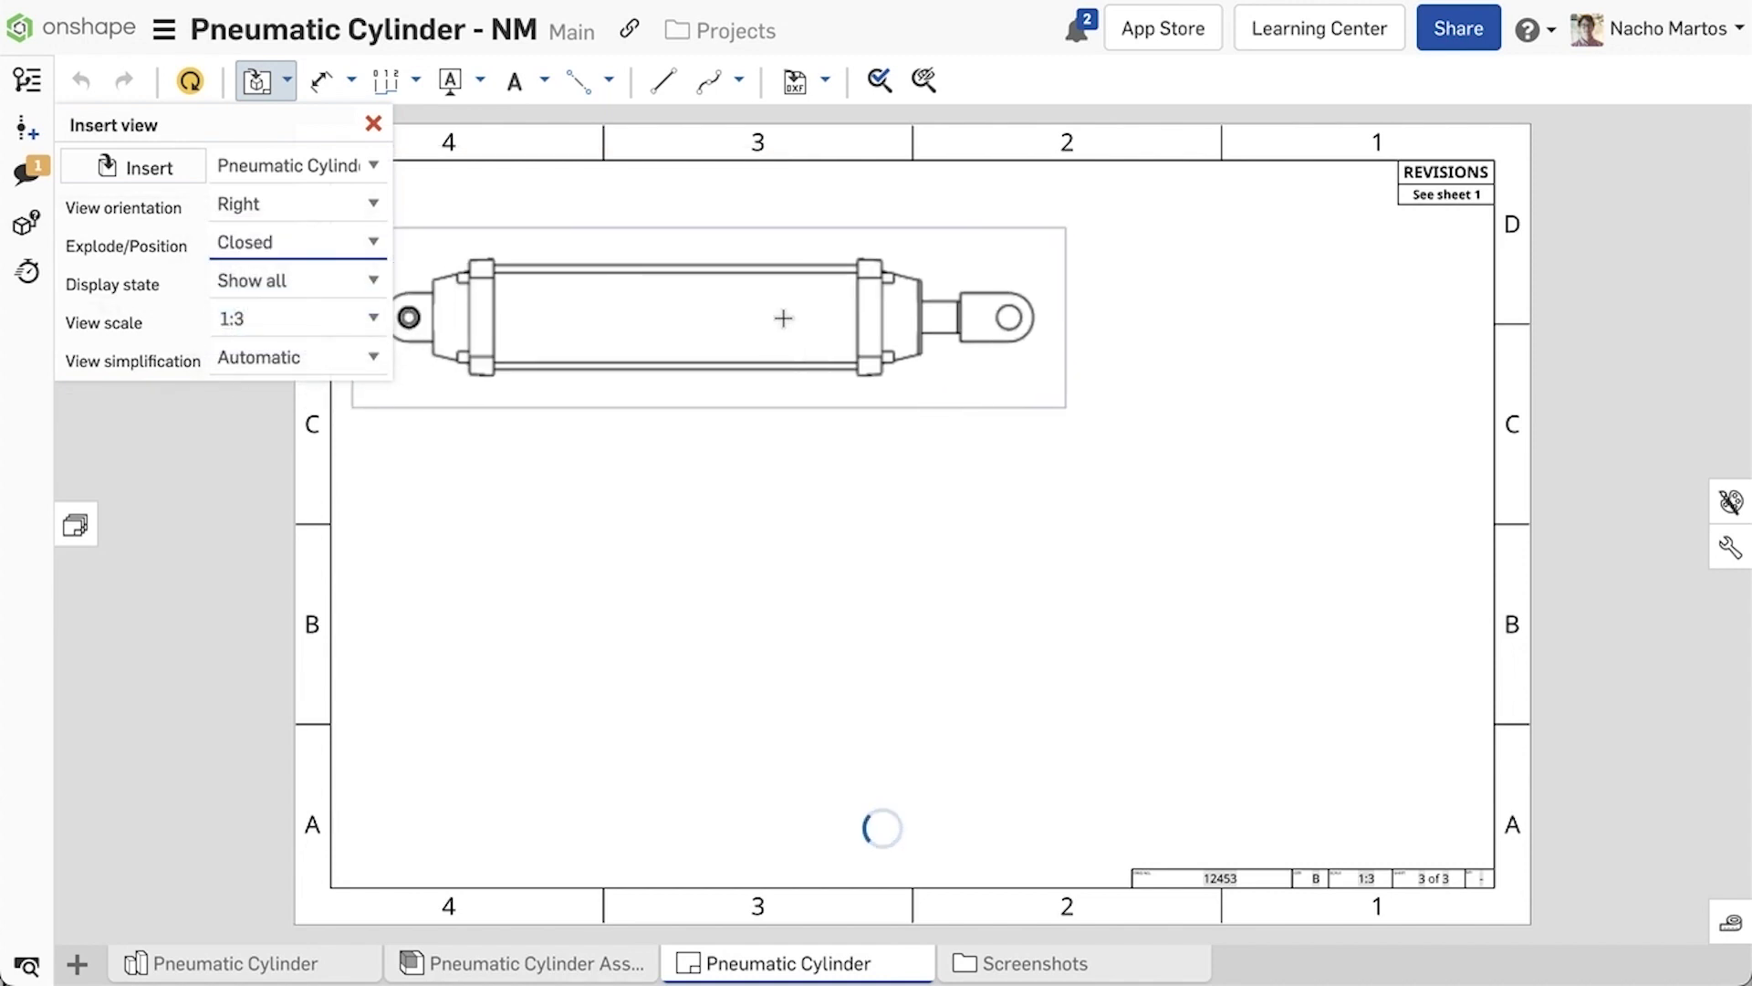
left_click(774, 316)
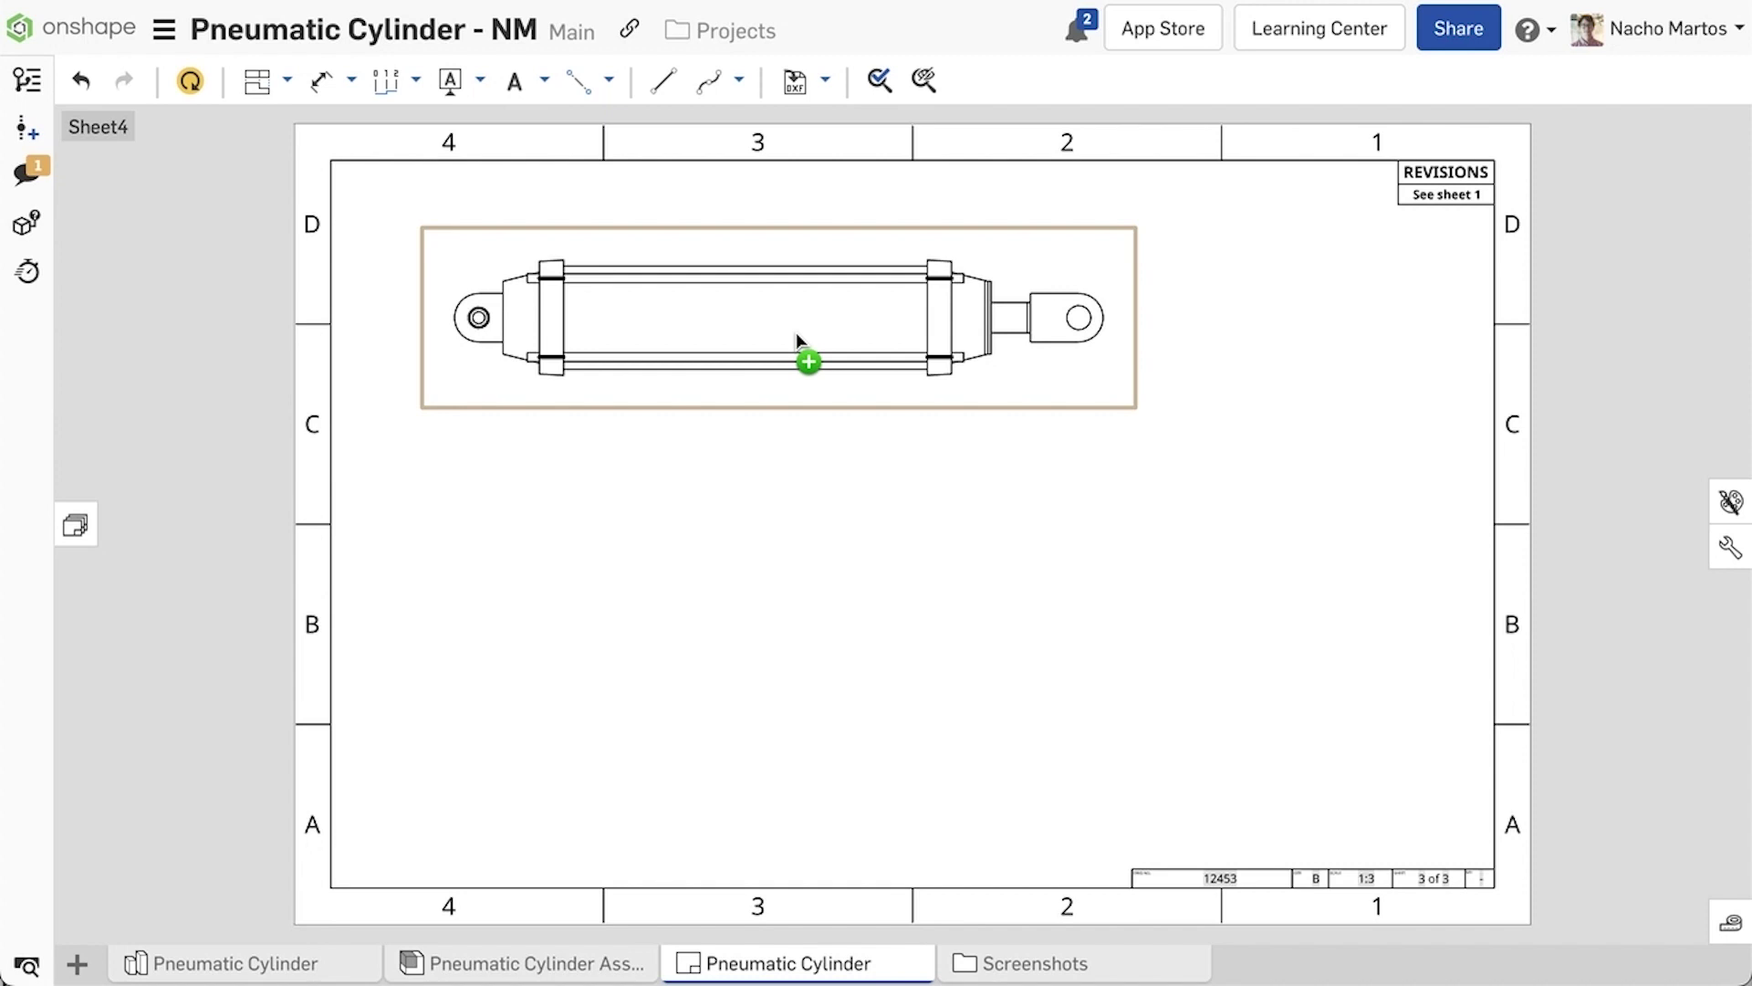
Place a copy of the Closed cylinder view below the original and switch the copy to the Full Extension position
left_click(808, 533)
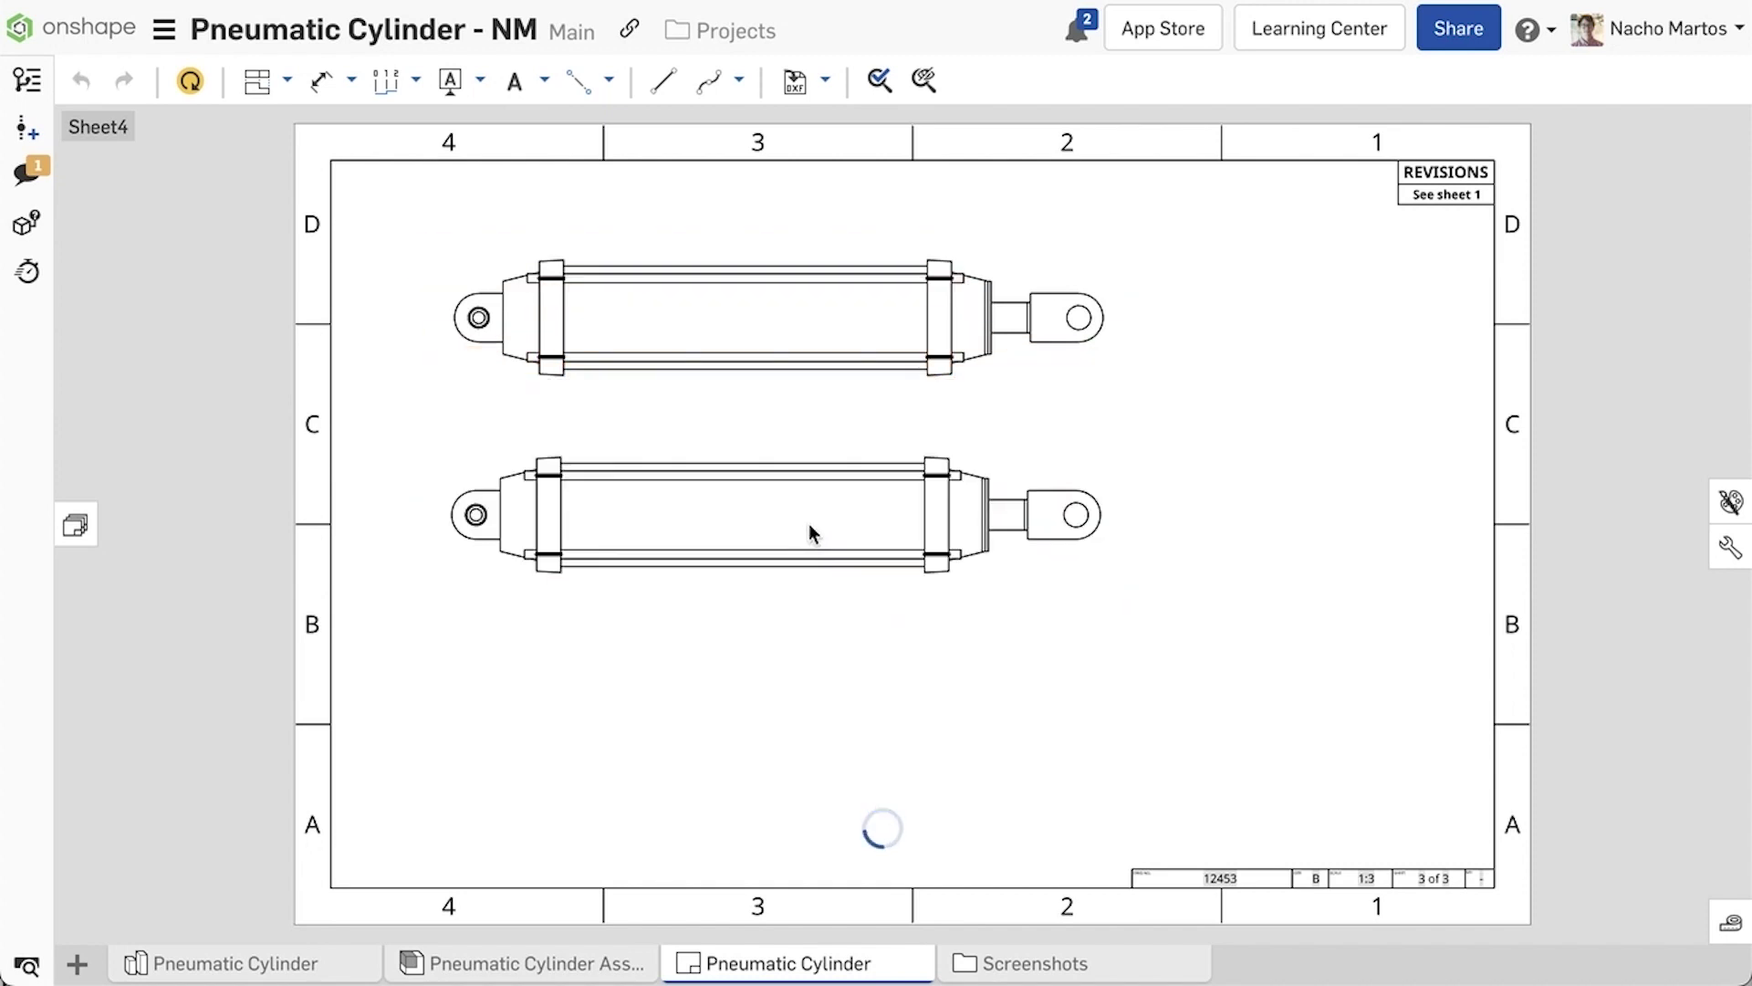
right_click(809, 530)
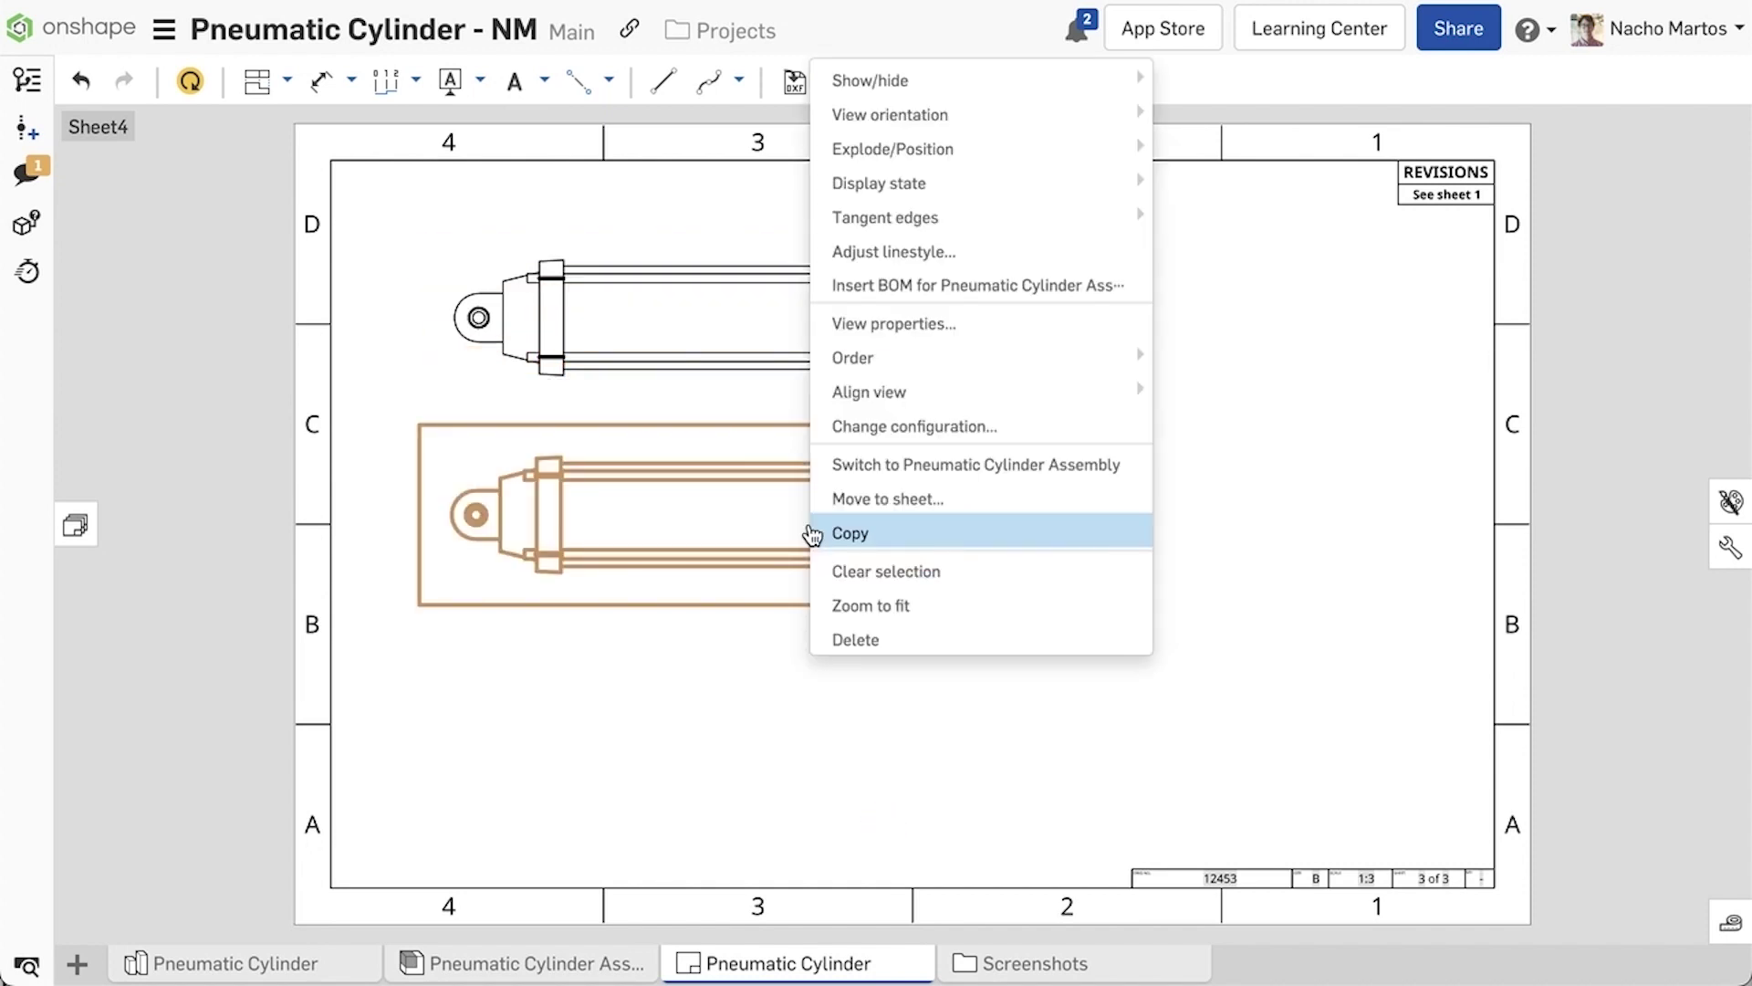
mouse_move(997, 154)
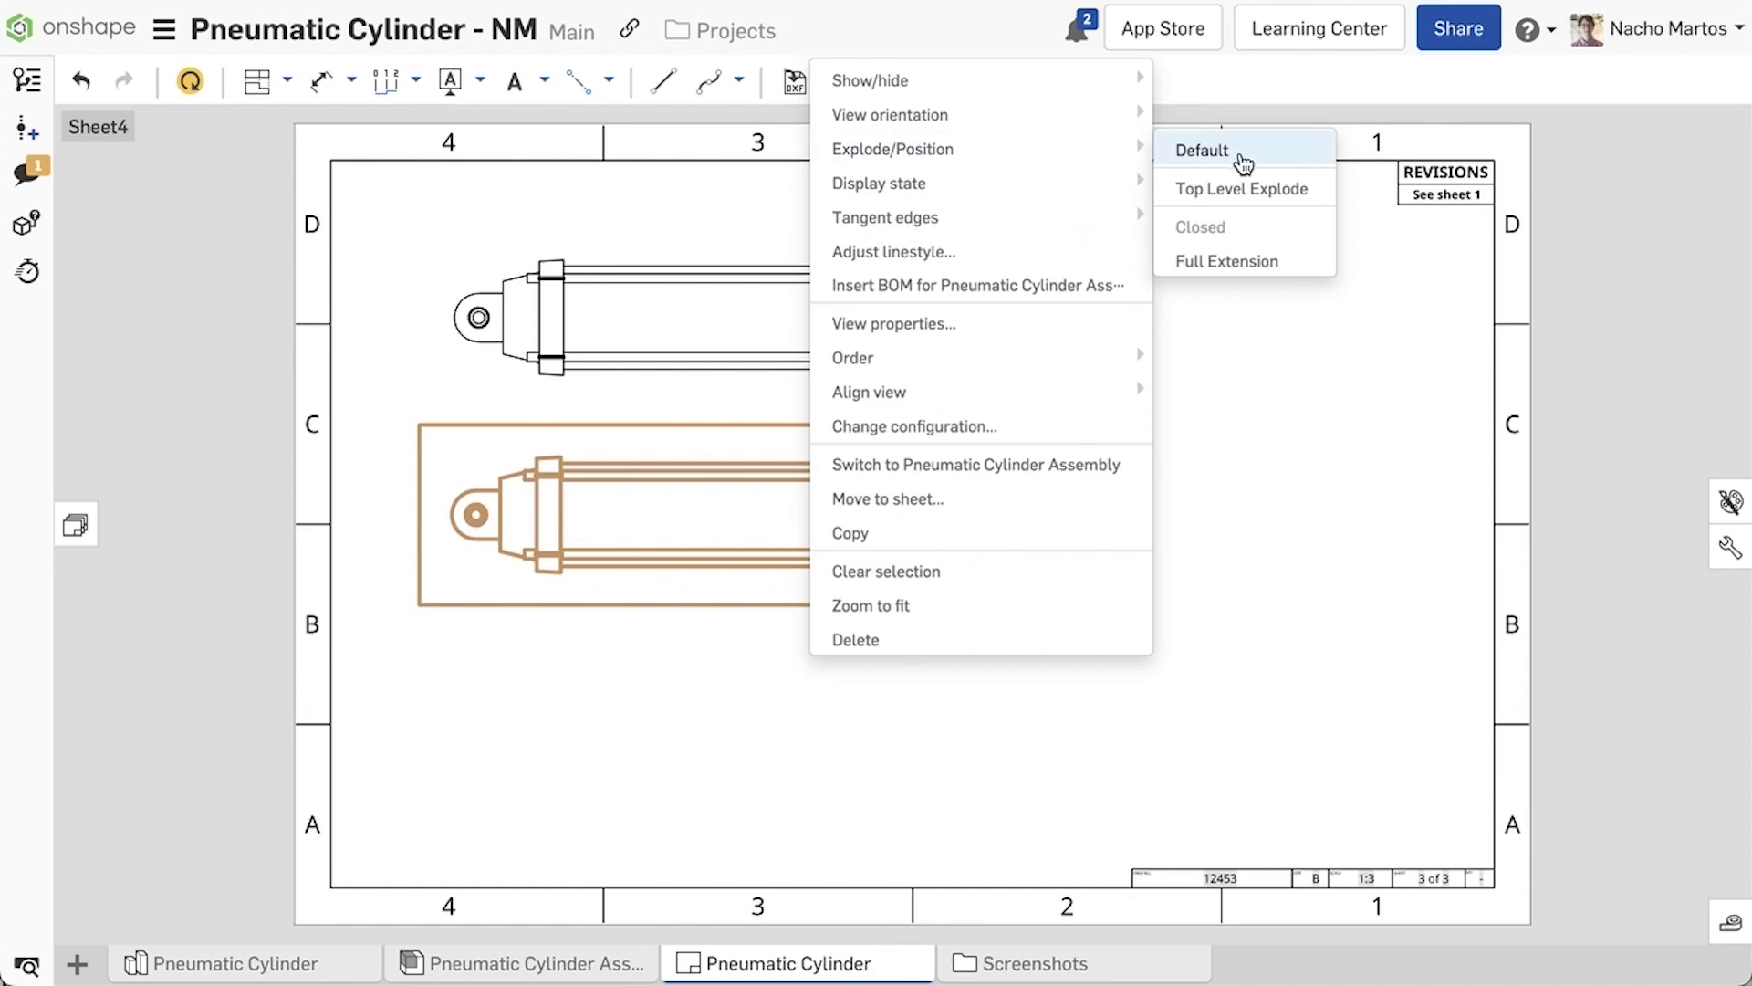
left_click(1263, 263)
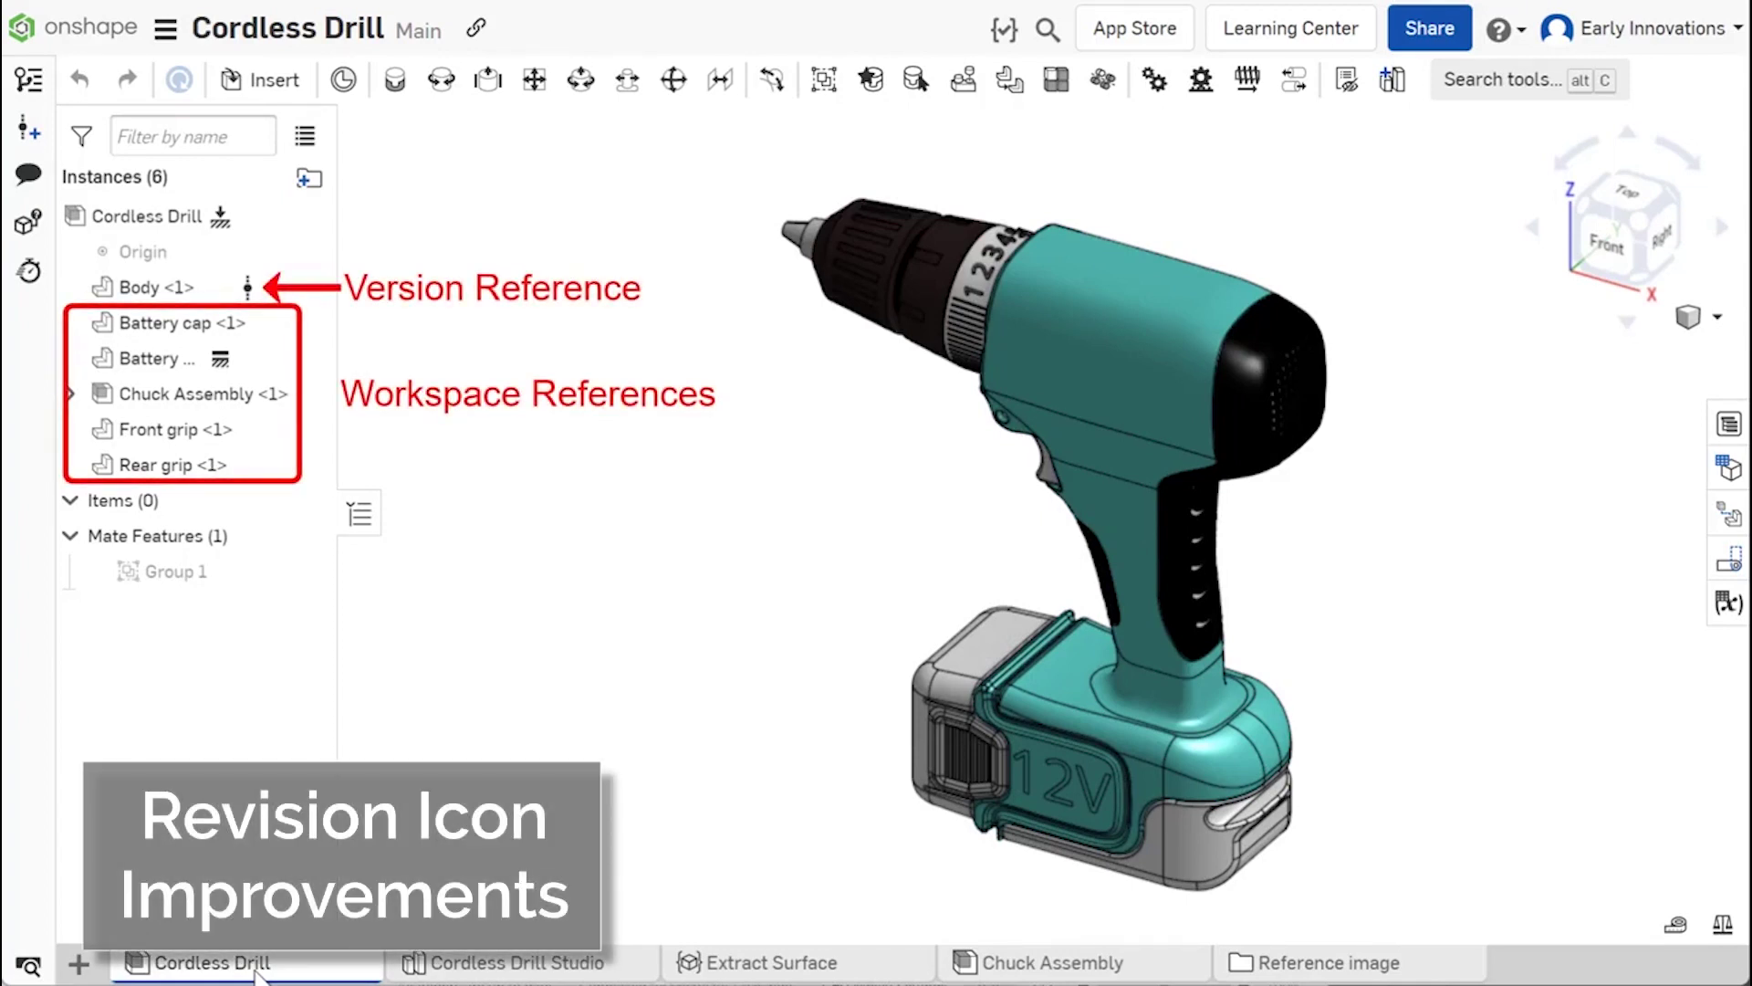
Release the Cordless Drill assembly and its parts under the release name Initial Release
right_click(259, 973)
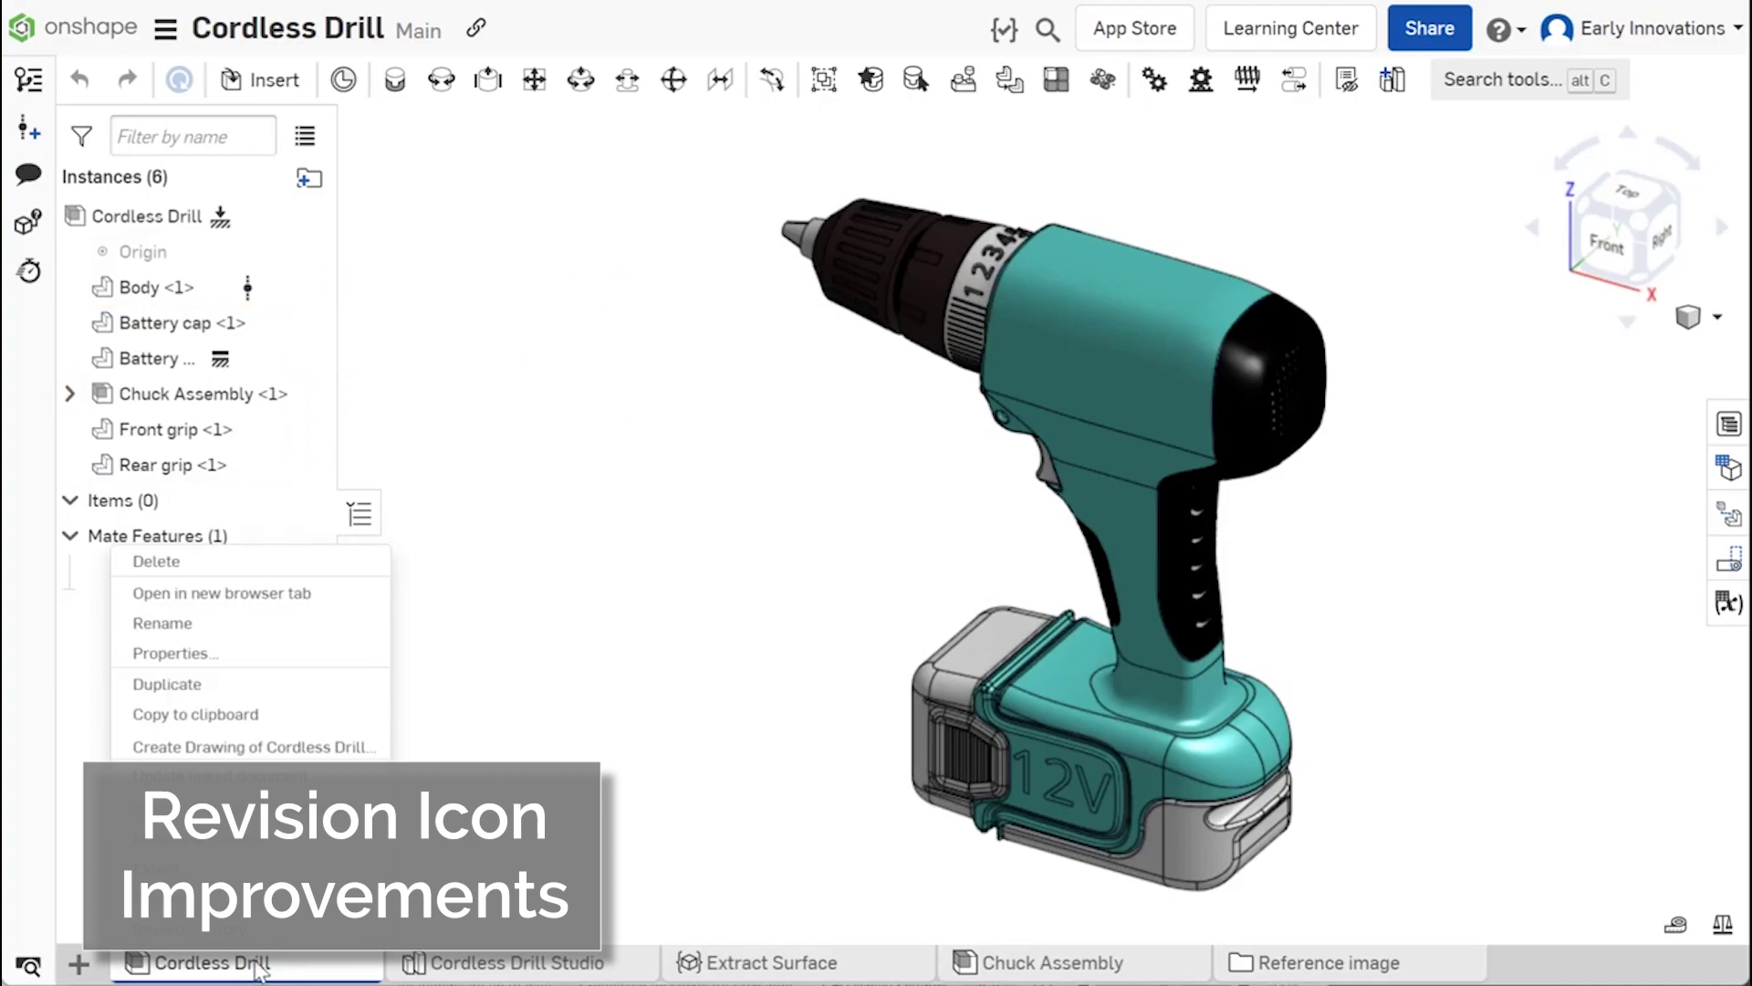
left_click(164, 898)
left_click(477, 516)
type("Initial")
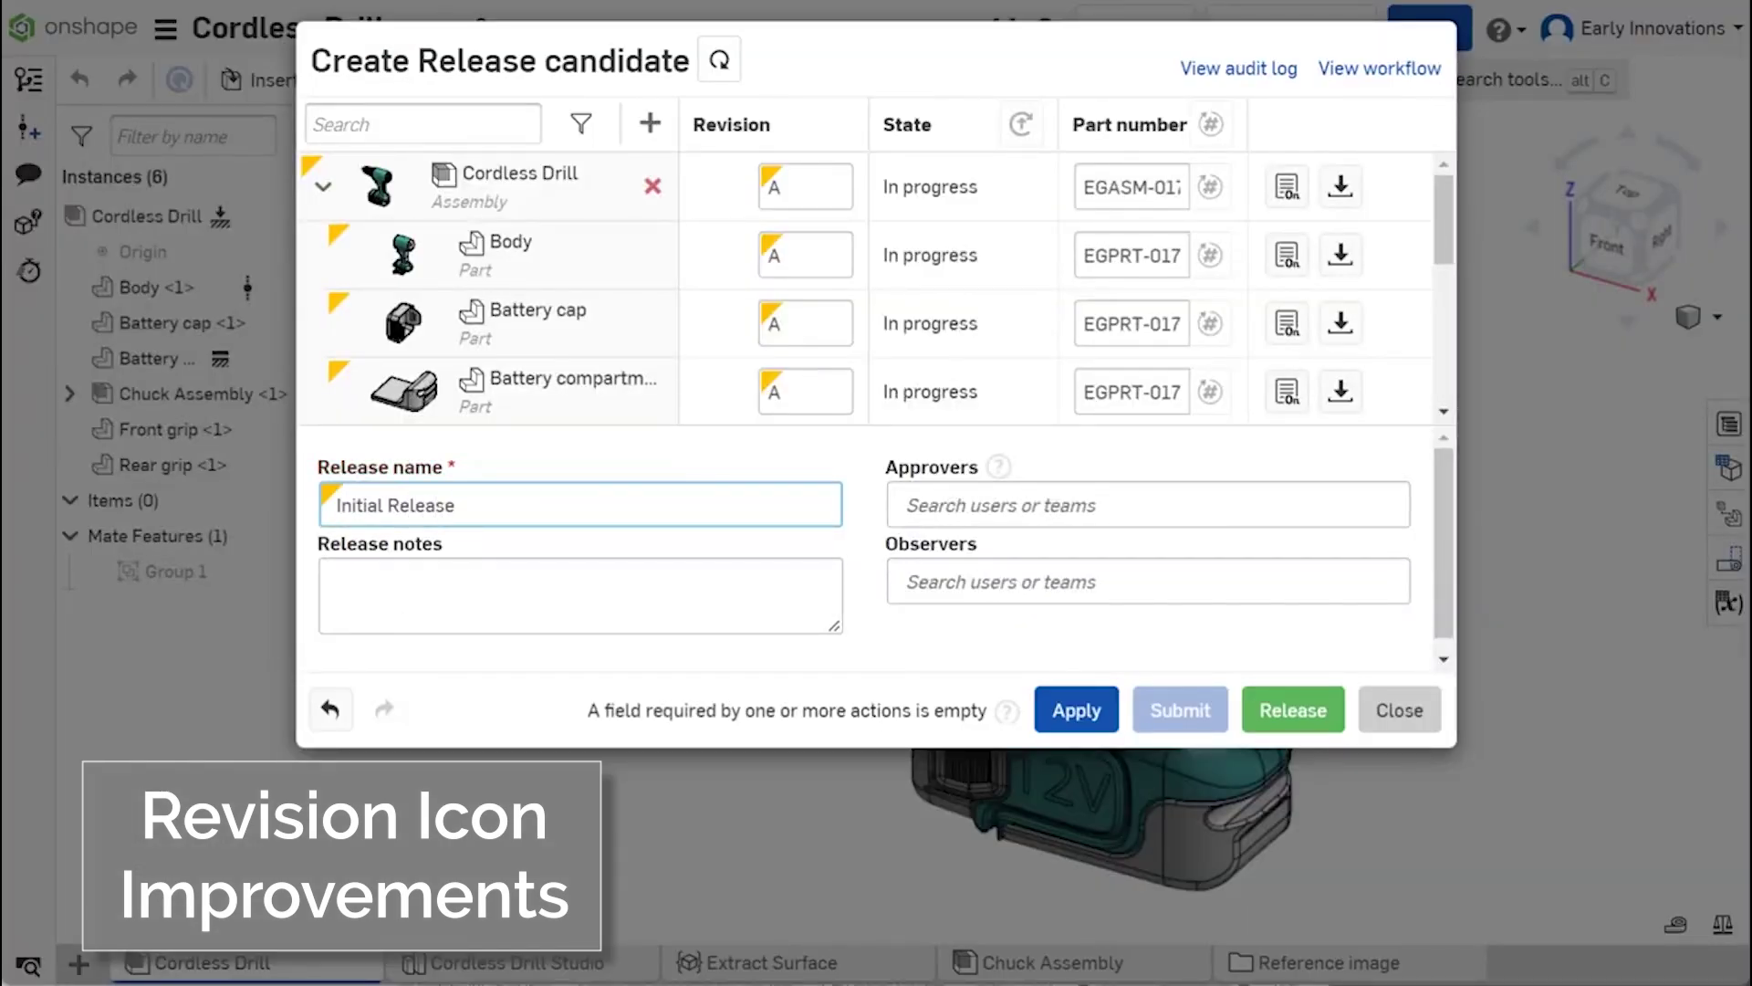
type(" Release")
left_click(1293, 710)
Open the Initial Release version from the document history and examine the revision icons in the Cordless Drill and Chuck Assembly instance lists
left_click(26, 87)
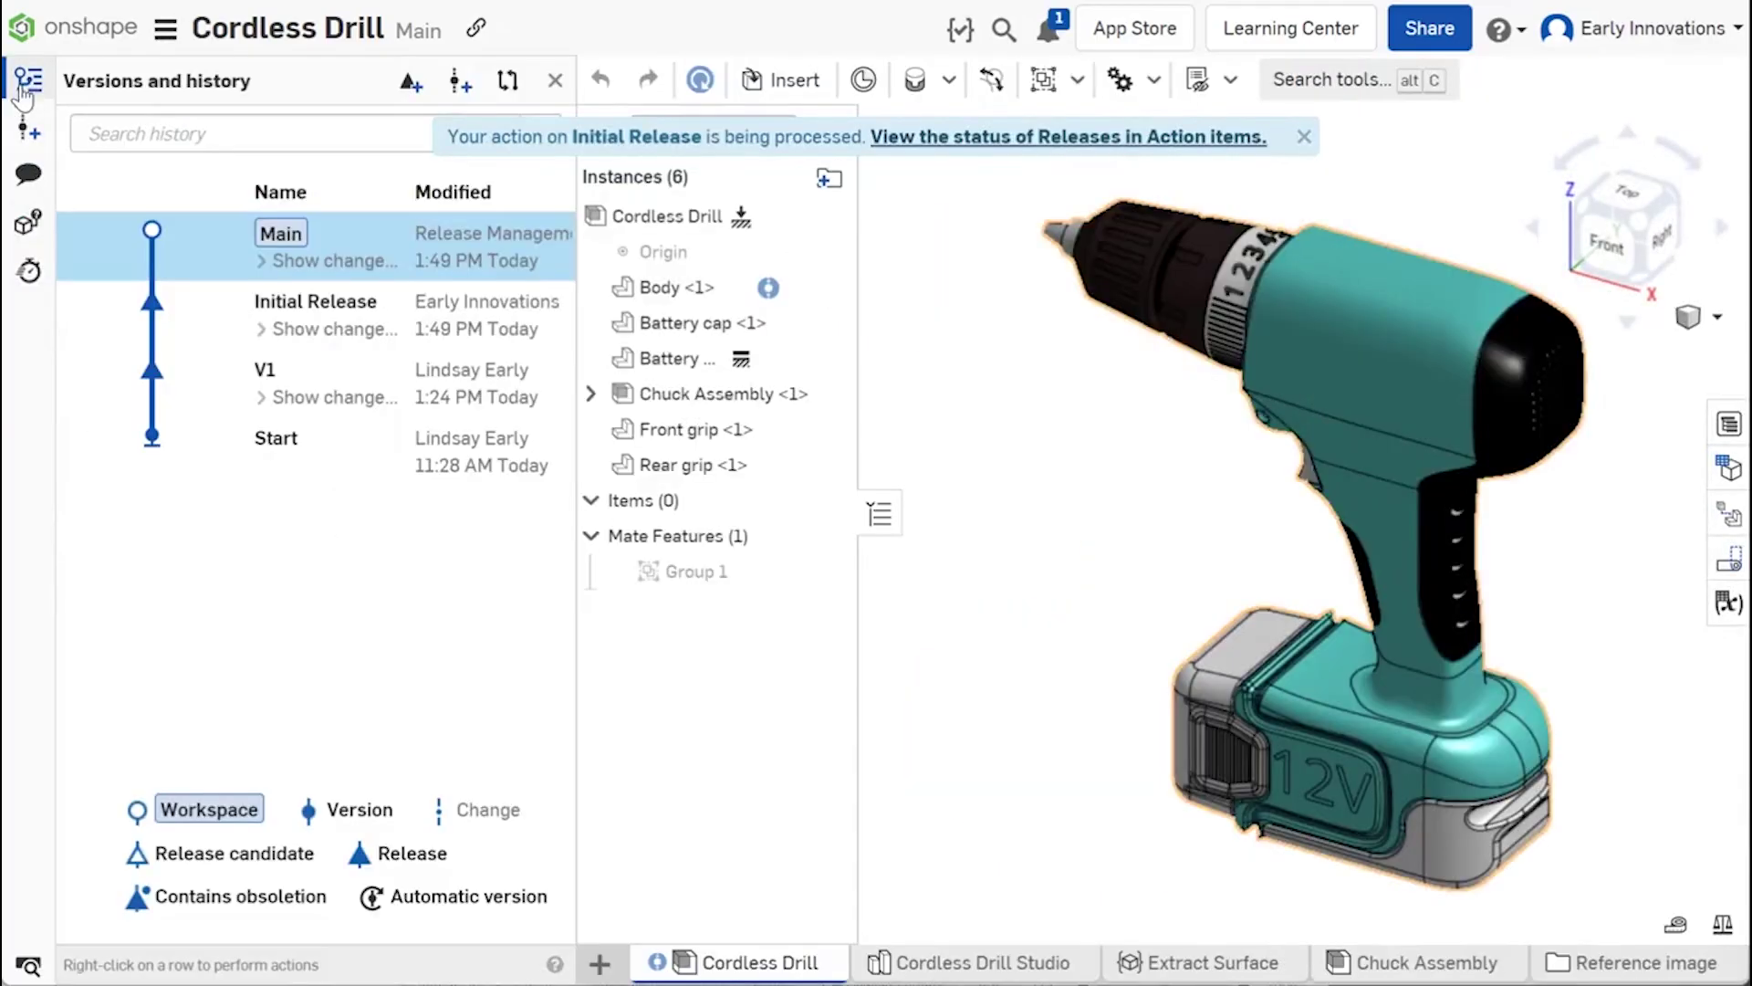
left_click(195, 310)
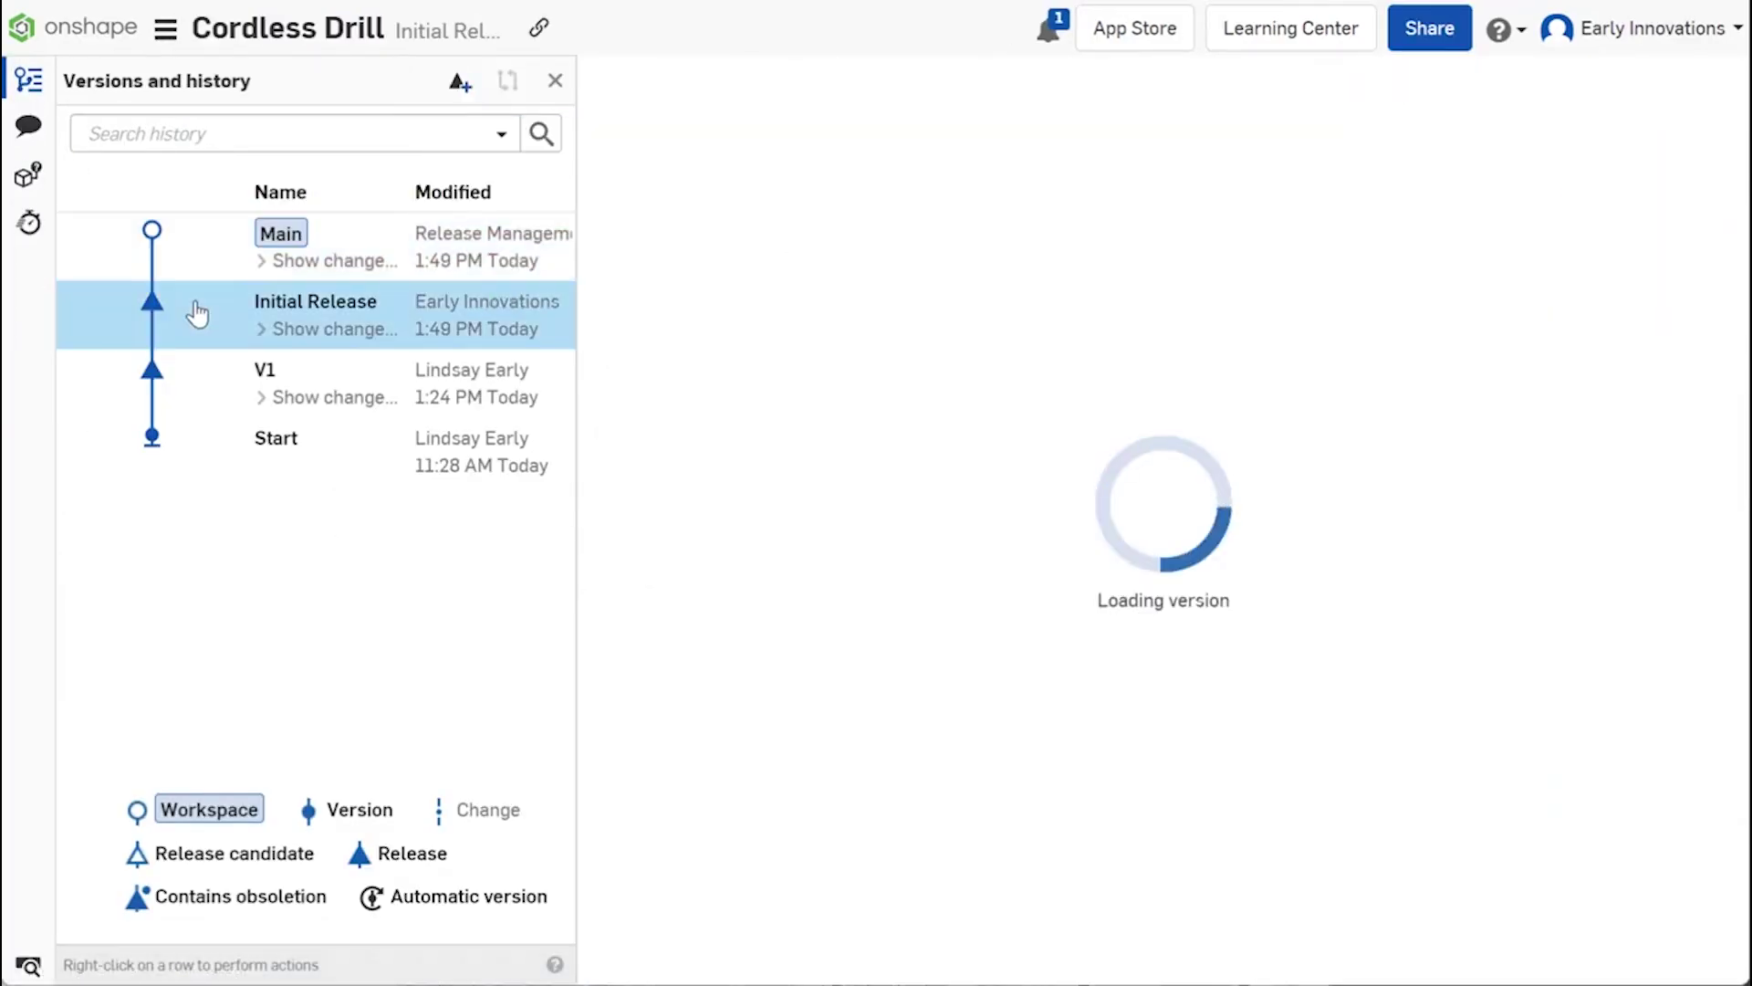
left_click(554, 81)
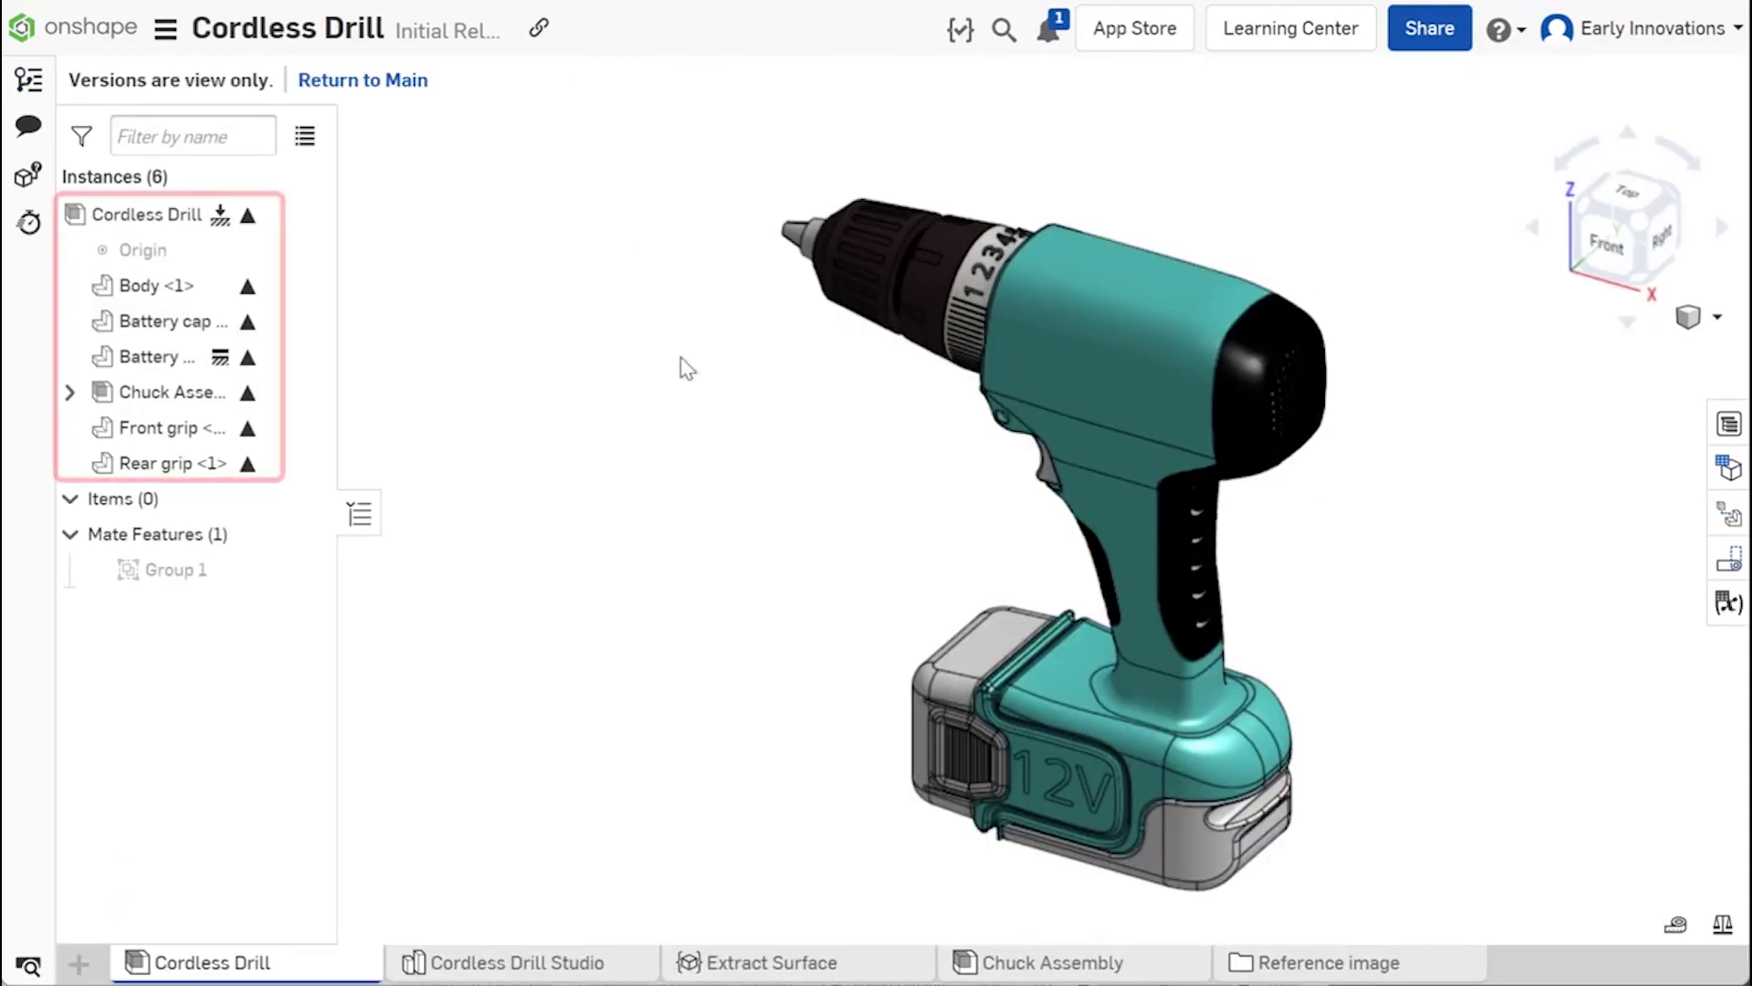
left_click(1095, 966)
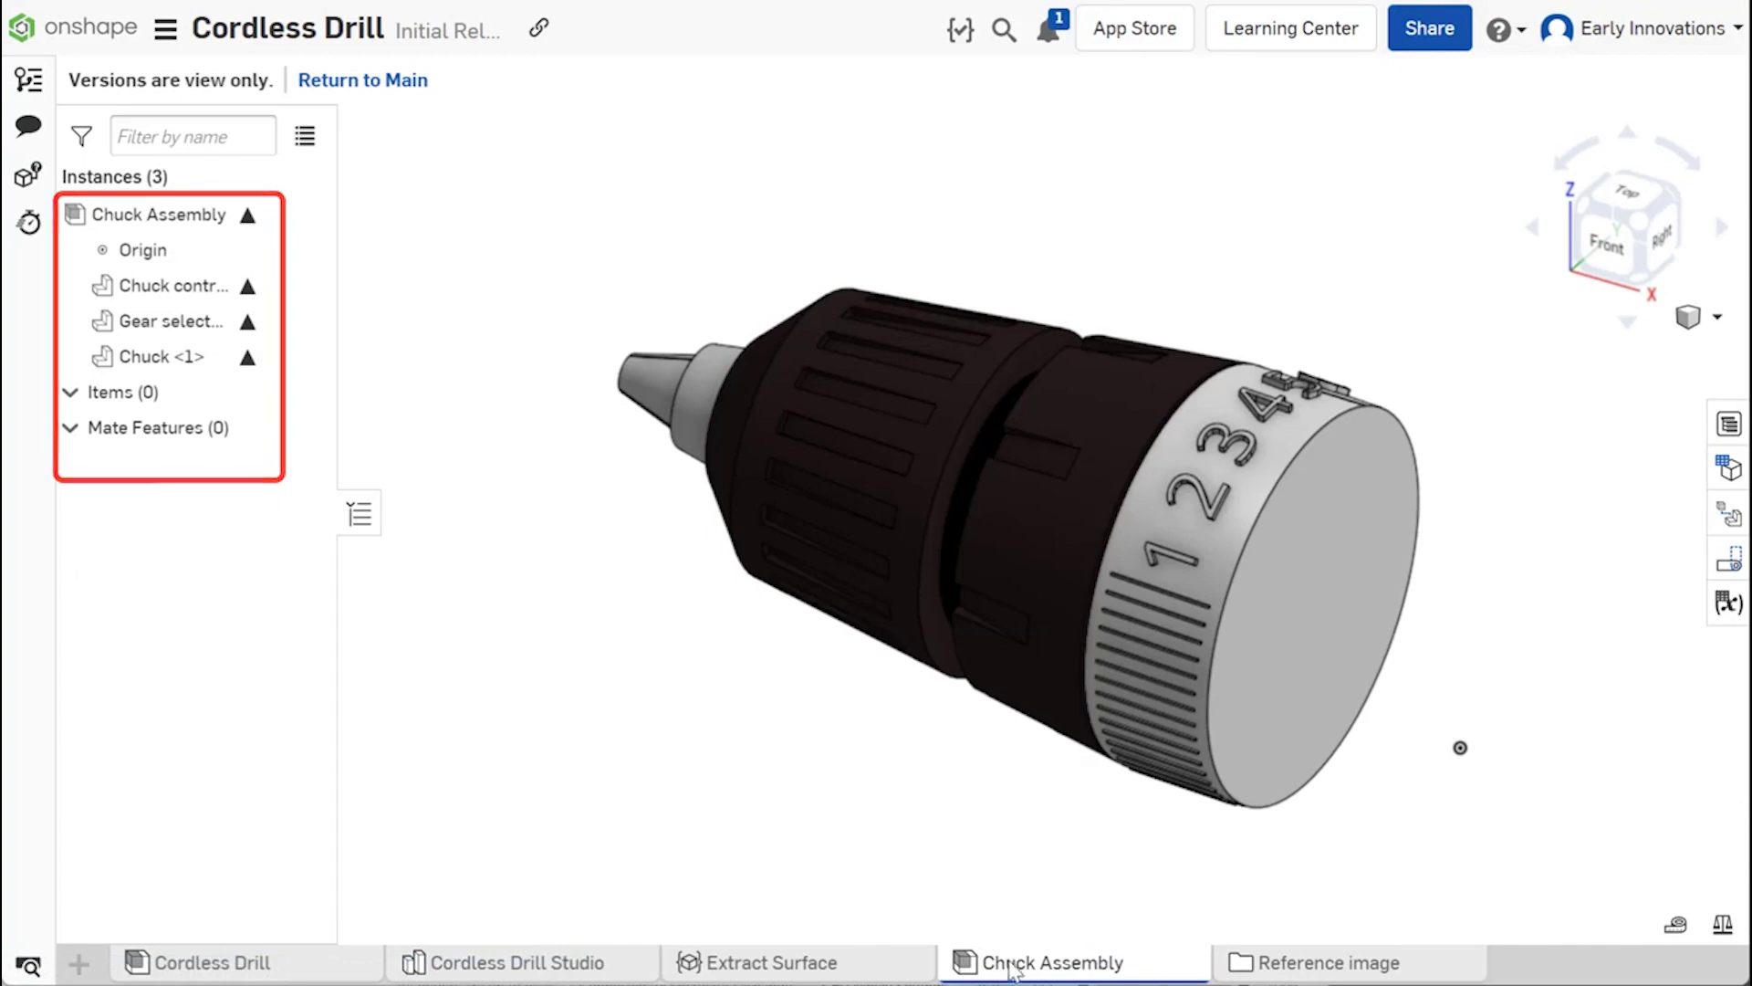
left_click(327, 963)
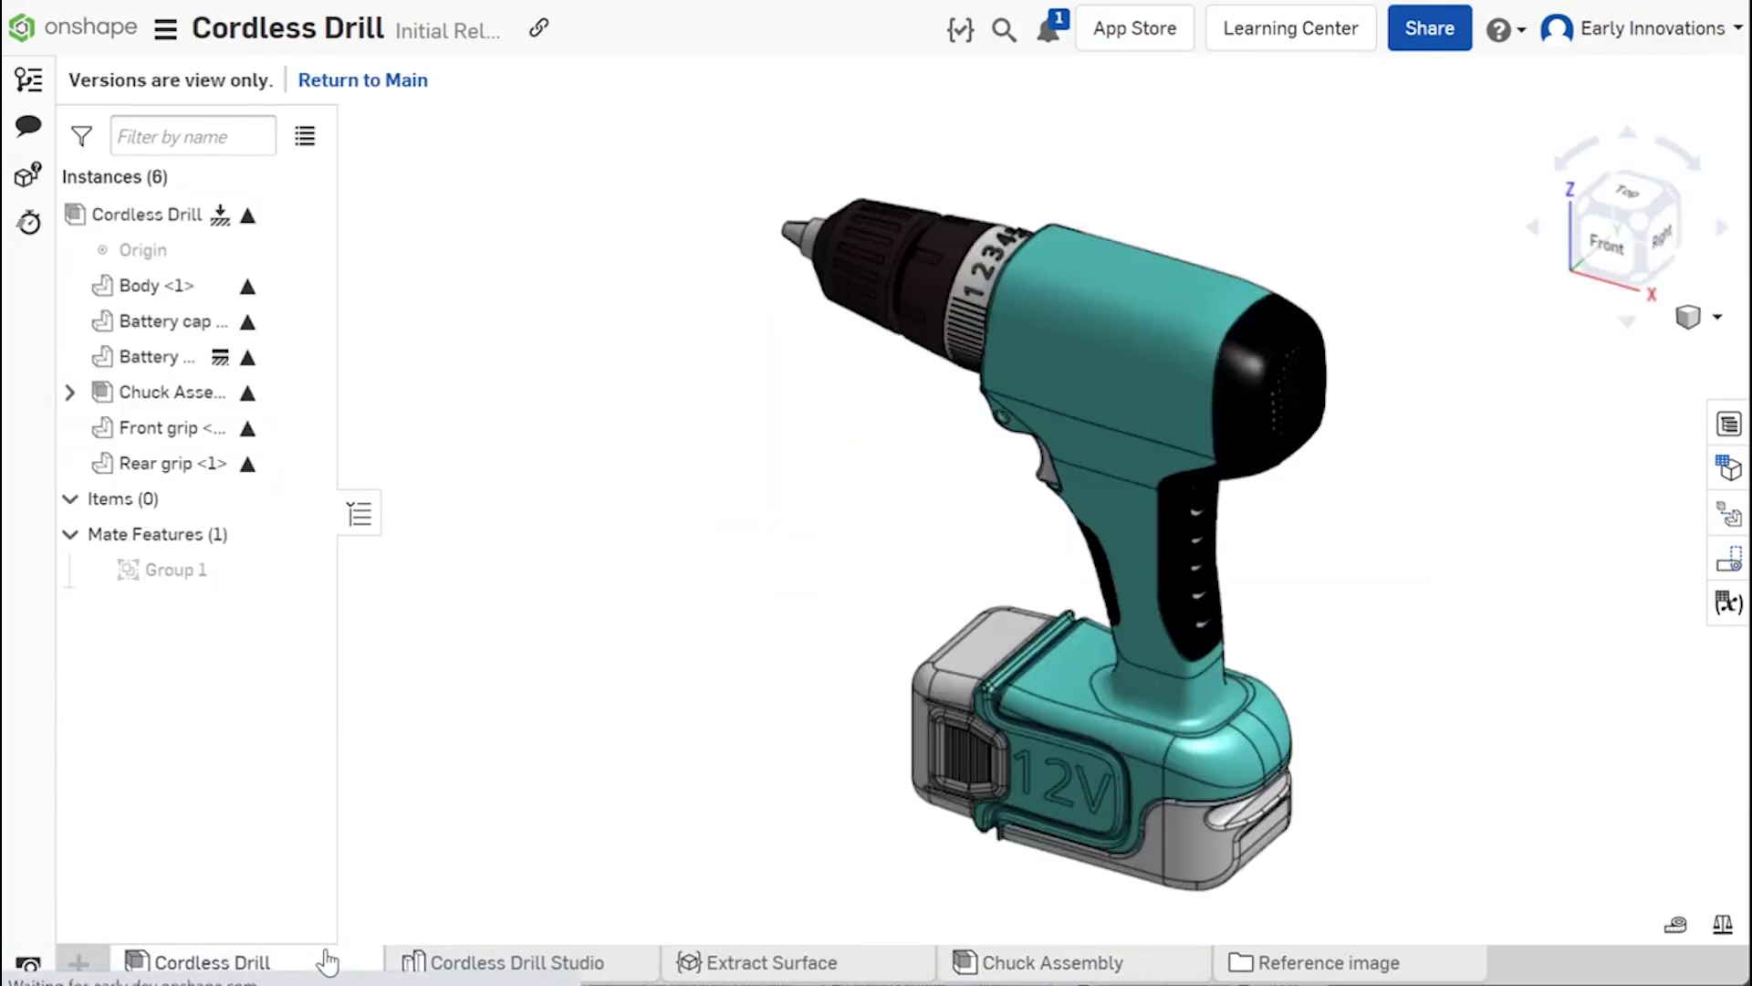